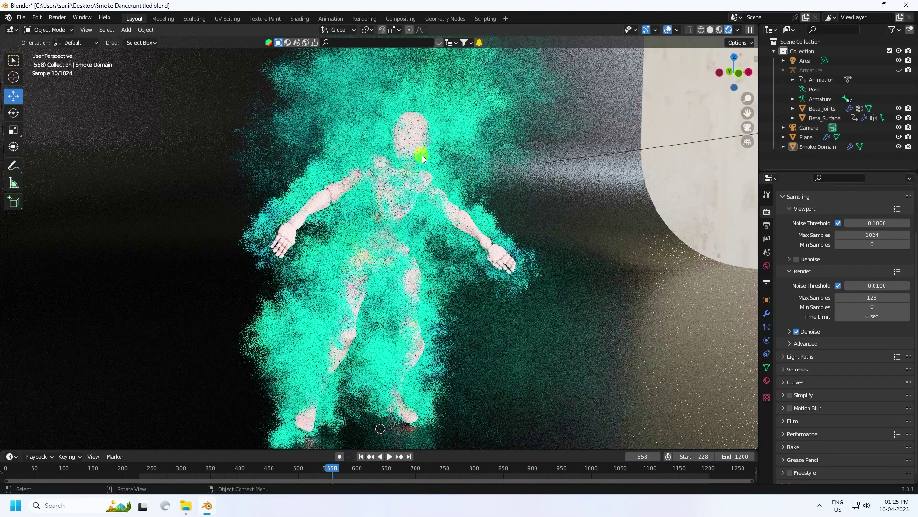
- Look at the finished smoke scene from the front and return its timeline to the start frame
middle_click_drag(401, 230, 383, 229)
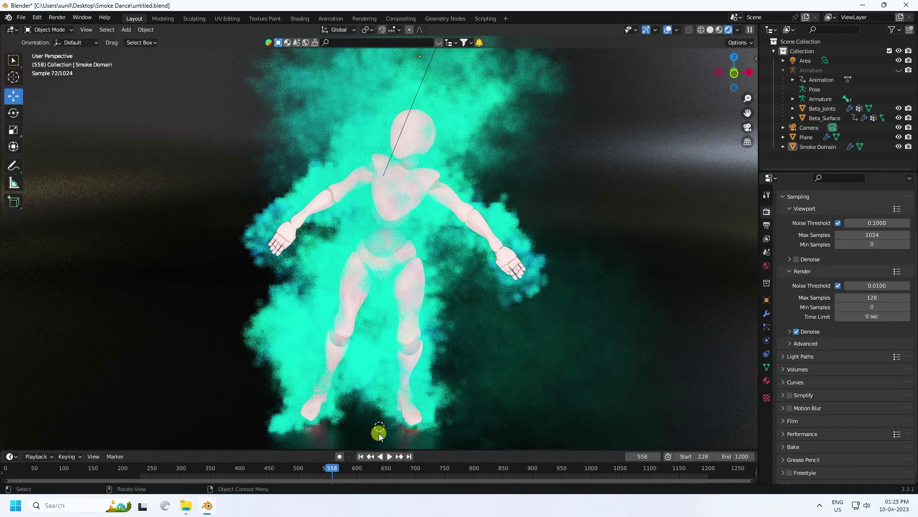
key("shift+Left")
- Start a new General file without saving the current one and delete all the default objects
left_click(21, 19)
mouse_move(32, 28)
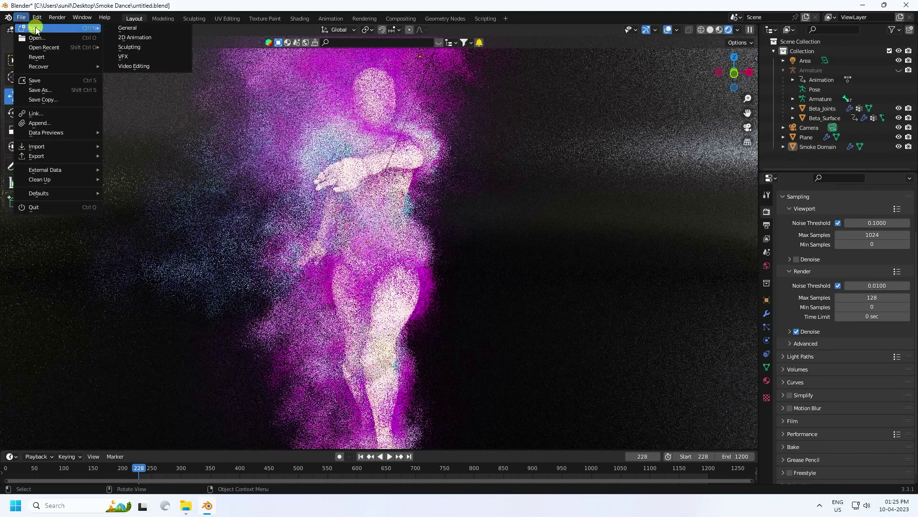
left_click(145, 30)
left_click(475, 269)
left_click_drag(159, 172, 627, 334)
key("Delete")
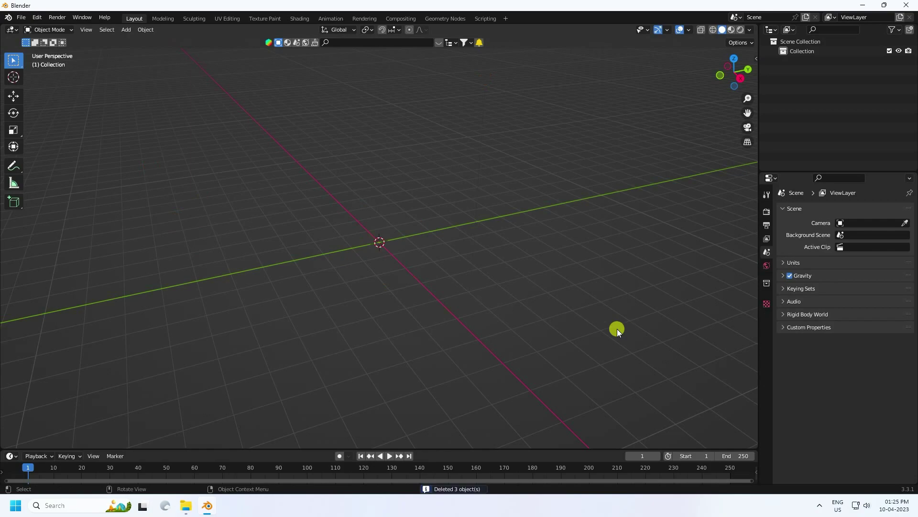
- Import the dancing character's FBX file from the Smoke Dance folder on the desktop
left_click(21, 17)
mouse_move(67, 146)
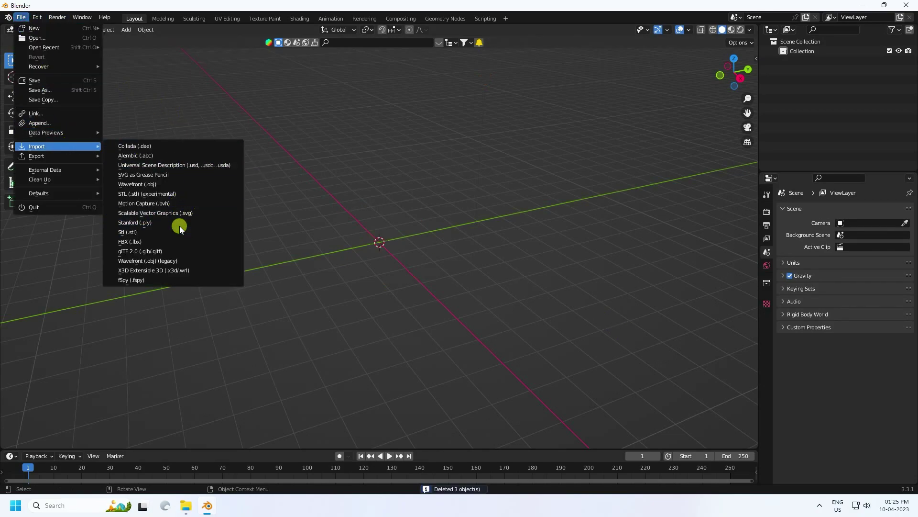
left_click(156, 241)
left_click(185, 181)
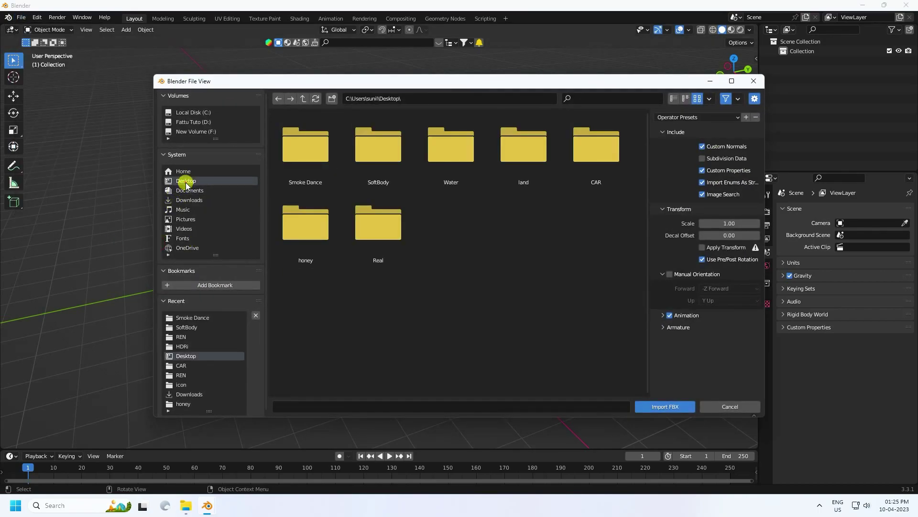
double_click(282, 158)
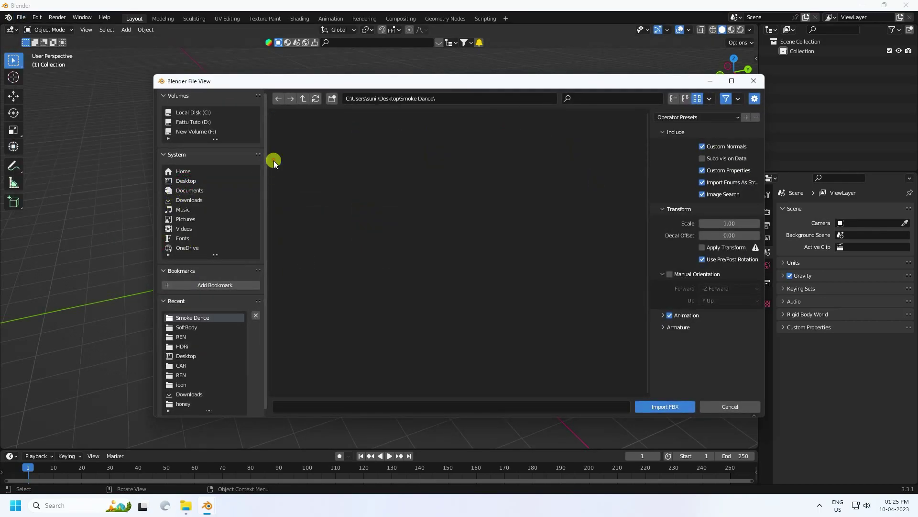
left_click(306, 229)
left_click(672, 406)
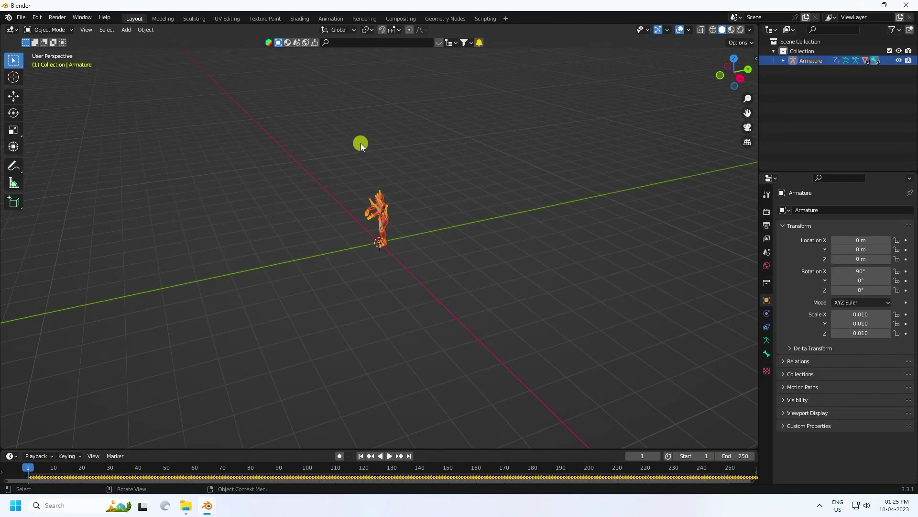
- Hide the armature in the viewport and set the timeline's end frame to 1000, fitting the whole frame range in the timeline
scroll(360, 144, "up", 4)
left_click(899, 60)
scroll(397, 143, "up", 3)
middle_click_drag(397, 143, 455, 267)
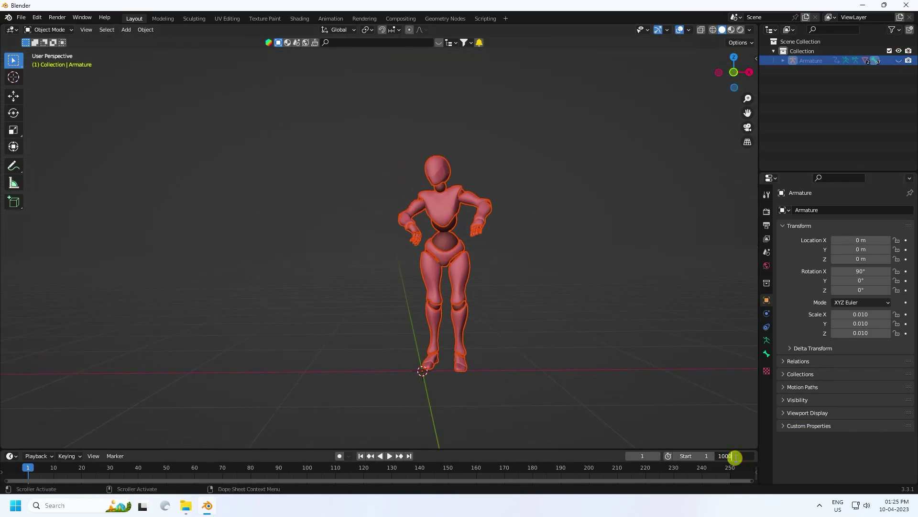
key("Return")
left_click_drag(193, 479, 819, 461)
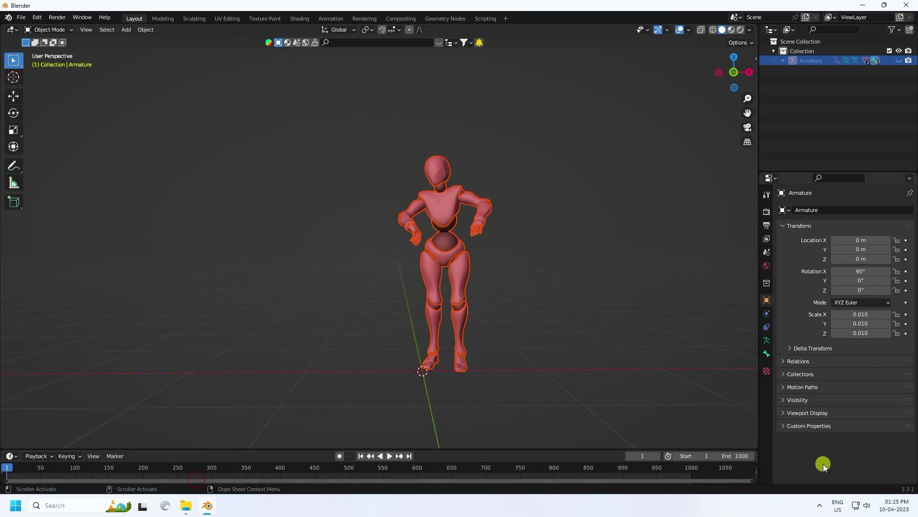
- Play the character's dance animation with nothing selected, stop it and return to frame 1
left_click(389, 455)
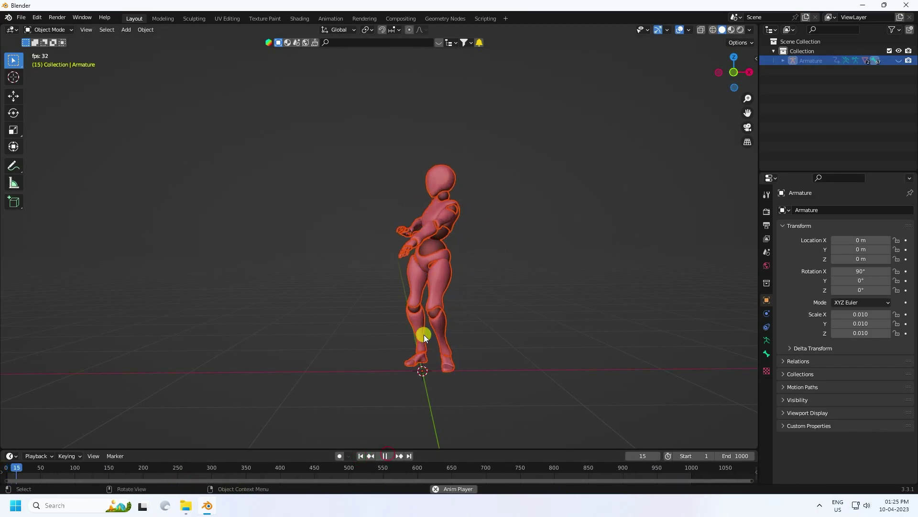
left_click(541, 226)
middle_click_drag(540, 266, 493, 266, "shift")
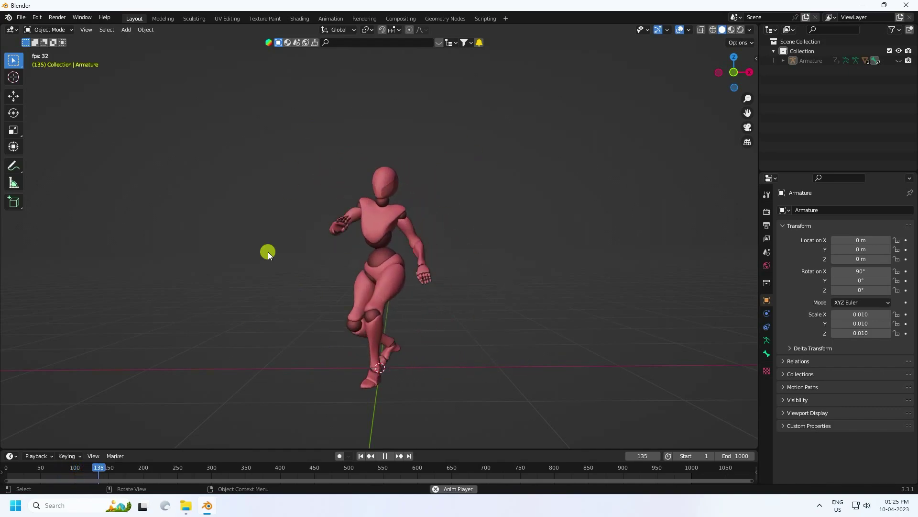
left_click(384, 456)
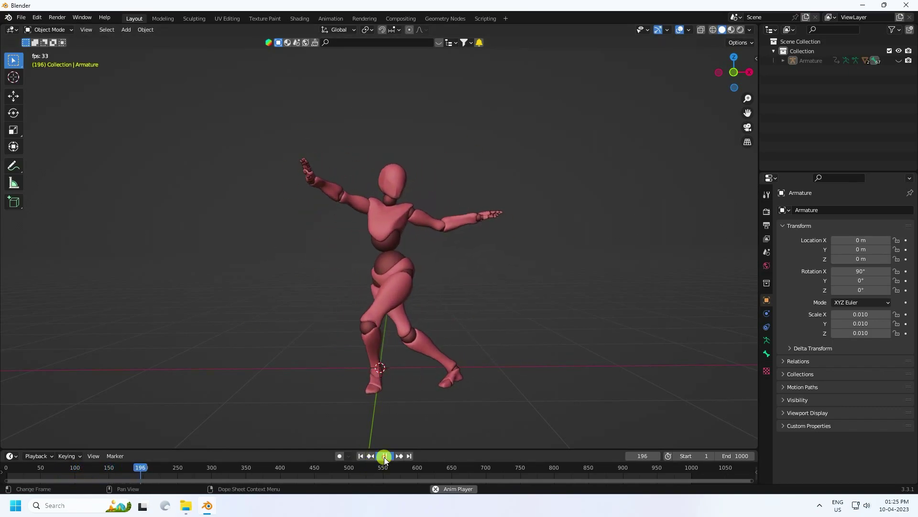
left_click(361, 456)
- Add a plane under the character and scale it up to about 7.46 as a floor
left_click(126, 29)
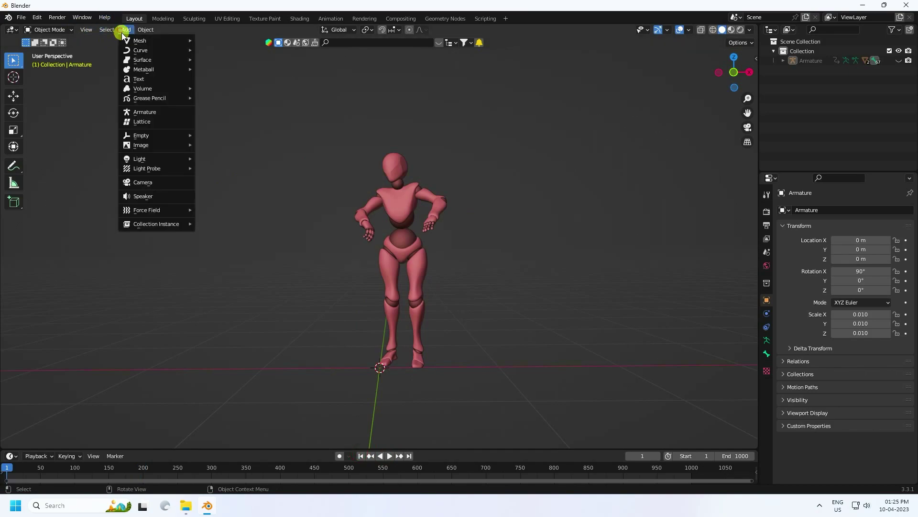
mouse_move(143, 40)
left_click(256, 40)
middle_click_drag(444, 257, 423, 279)
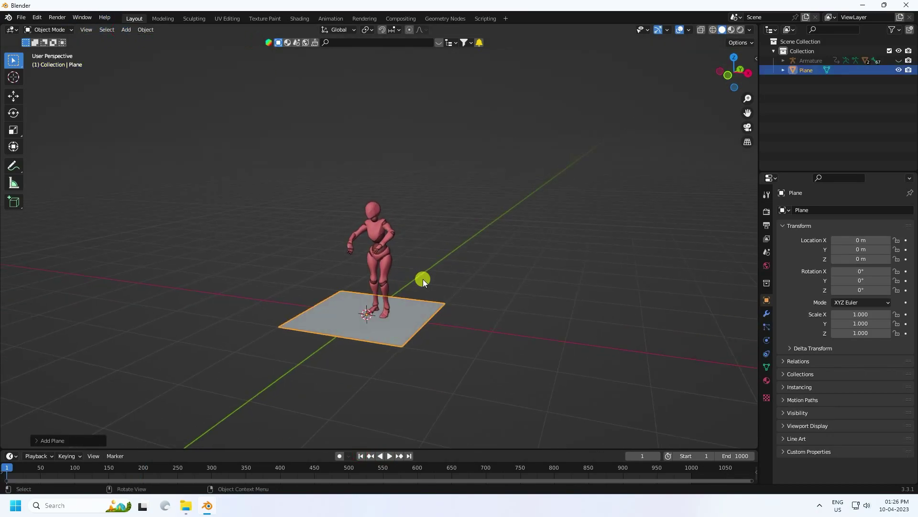
key("s")
left_click(494, 288)
key("s")
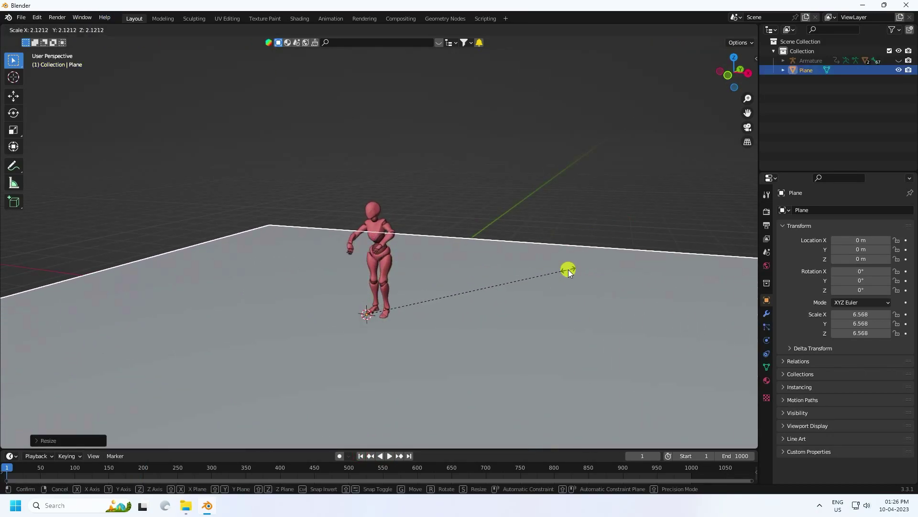
left_click(596, 265)
- Select the character's meshes without the floor and apply the Quick Smoke effect to them
middle_click_drag(410, 228, 441, 206)
left_click_drag(292, 153, 507, 264)
left_click_drag(260, 138, 494, 257)
left_click(146, 29)
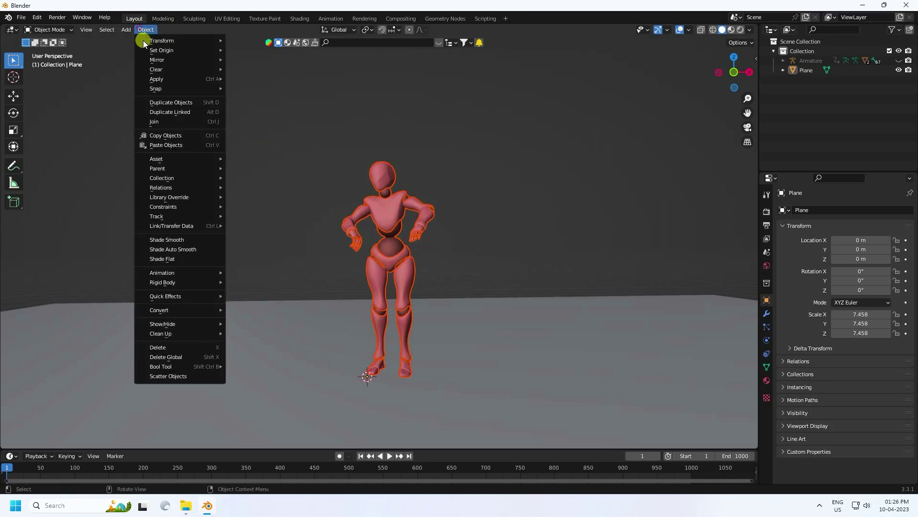
mouse_move(185, 294)
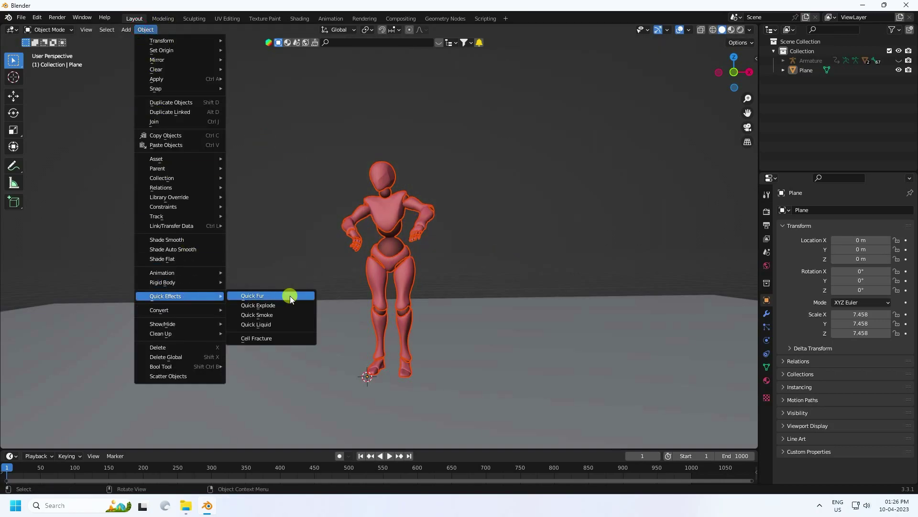
left_click(264, 314)
- Play the smoke simulation from frame 1 to preview the smoke around the character, then stop it
middle_click_drag(265, 312, 361, 266)
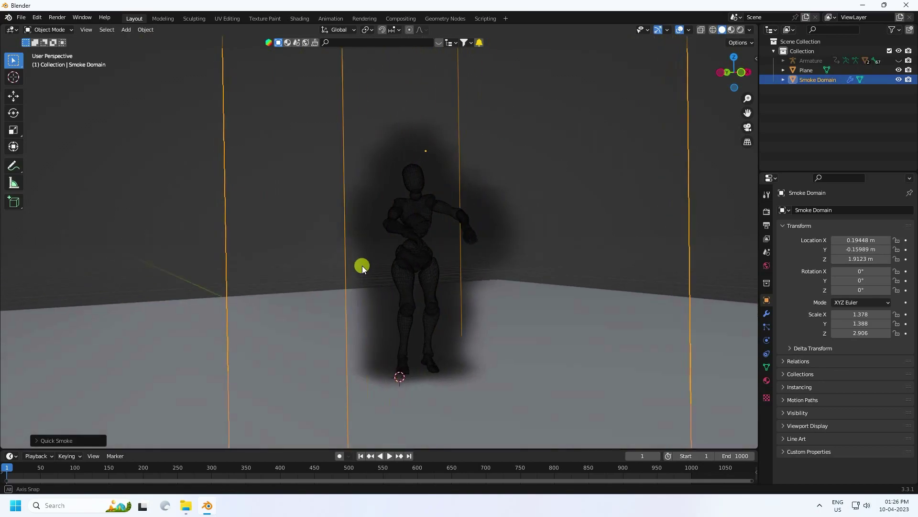
scroll(359, 278, "down", 4)
left_click(368, 459)
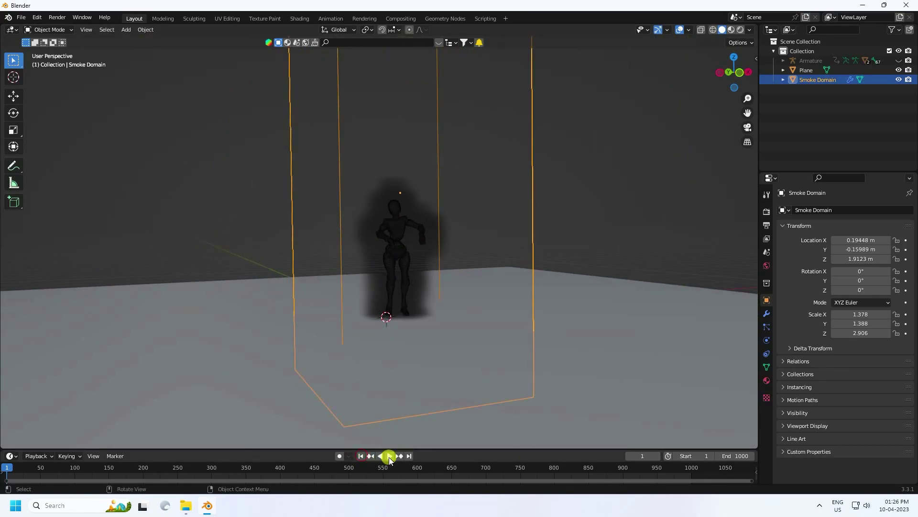
left_click(389, 456)
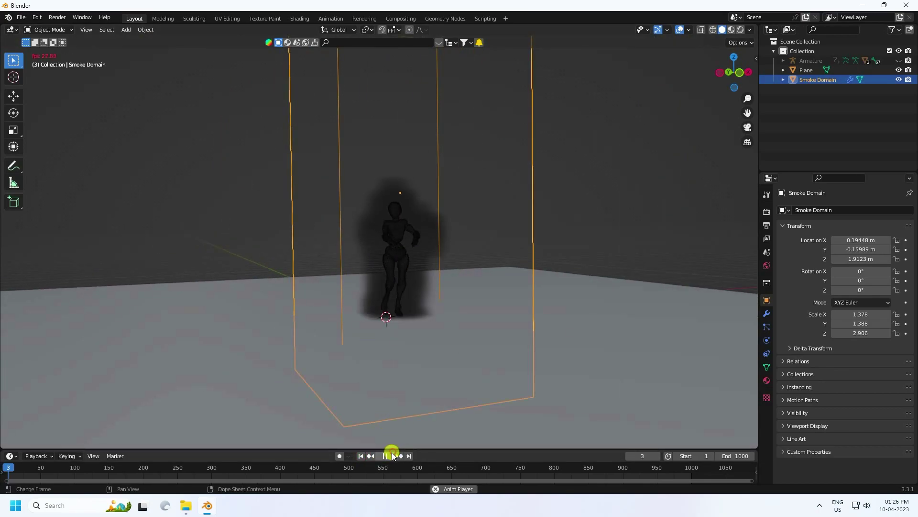
scroll(405, 186, "up", 3)
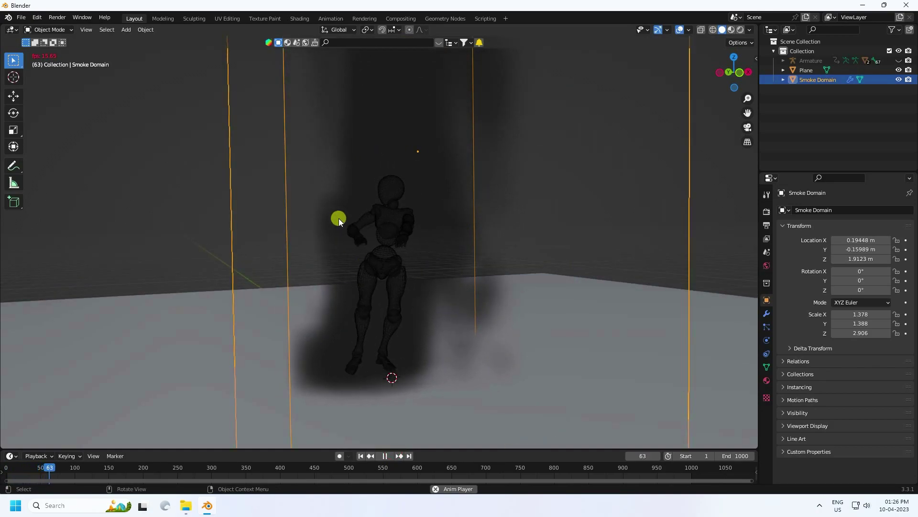
left_click(386, 456)
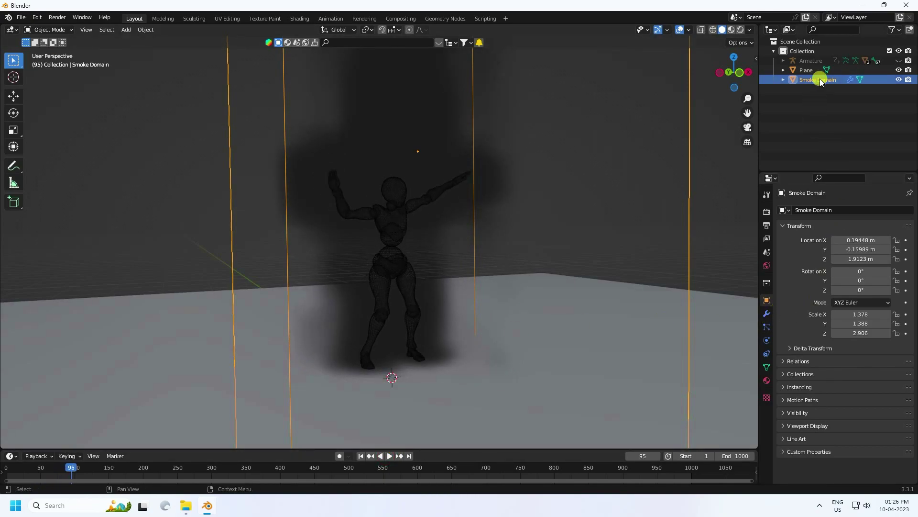
- Set the smoke domain's Resolution Divisions to 200 in its fluid physics settings
left_click(766, 336)
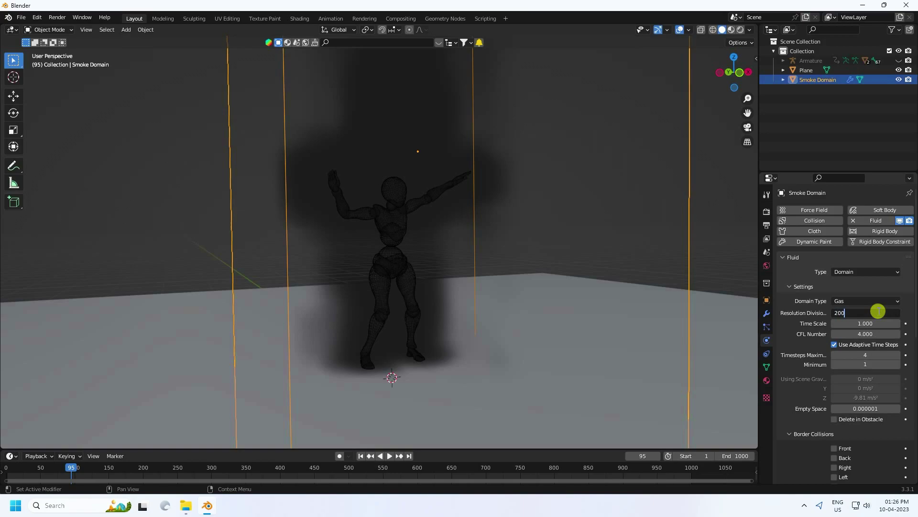
left_click(878, 311)
type("200")
key("Return")
- Enable Adaptive Domain on the smoke domain and set its Add Resolution to 2
scroll(799, 368, "down", 6)
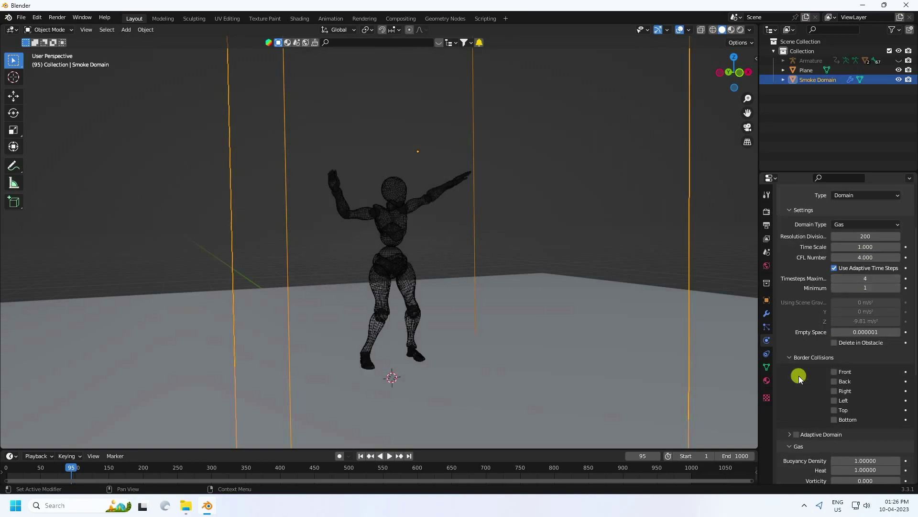
scroll(800, 359, "down", 3)
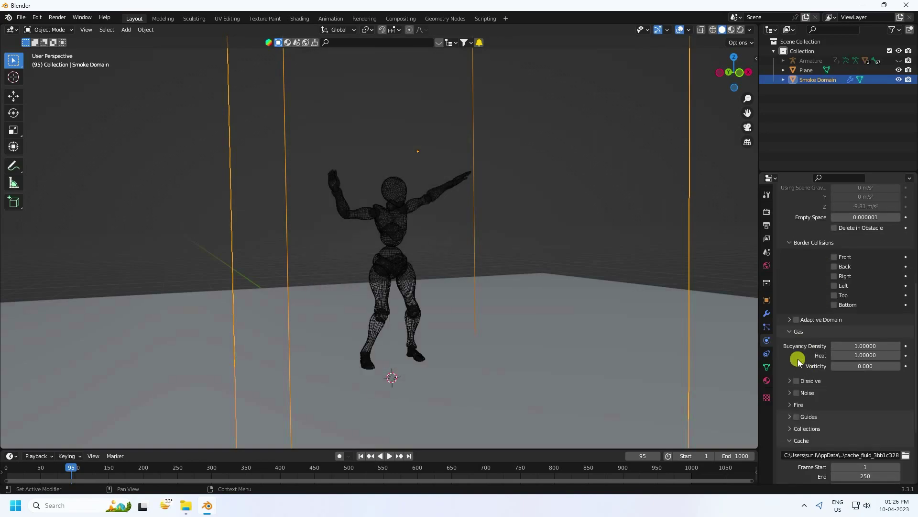
left_click(788, 317)
left_click(878, 334)
key("Return")
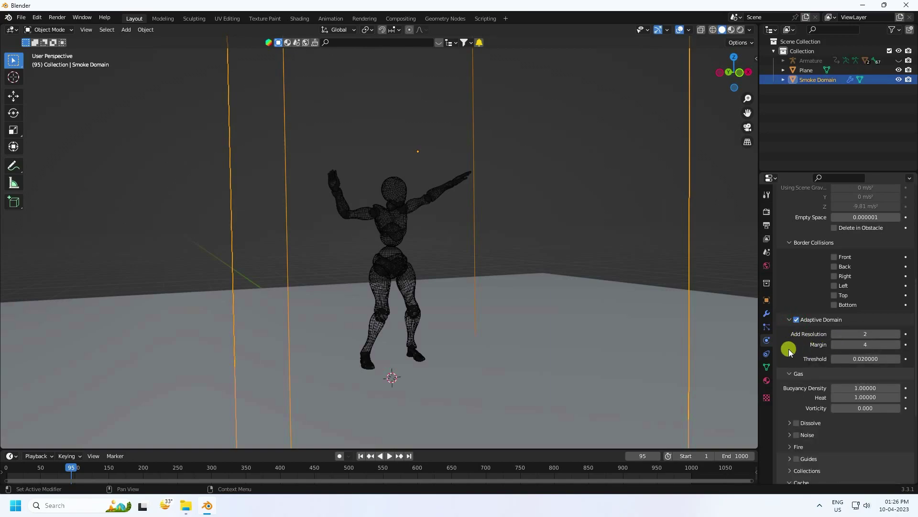
- Set the domain's gas Buoyancy Density to 0.5 and its Vorticity to 0.2
scroll(789, 341, "down", 4)
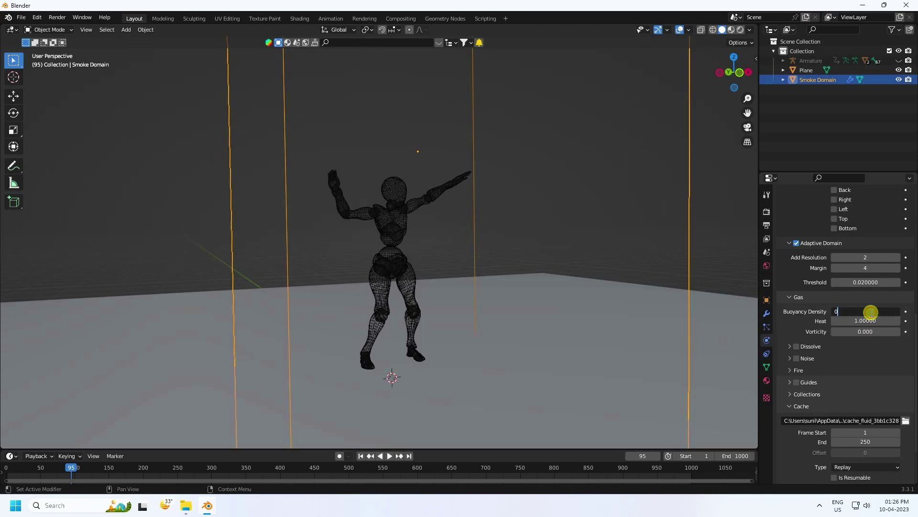
key("Return")
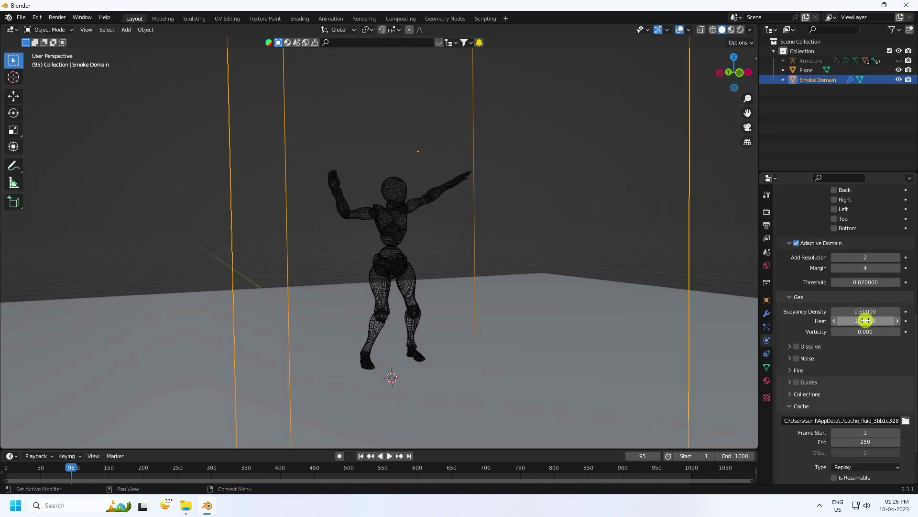
left_click(803, 324)
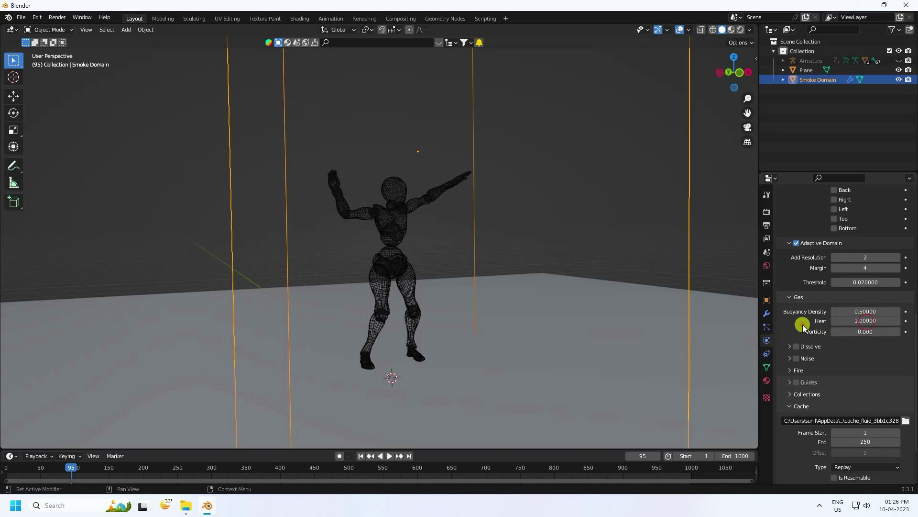
left_click(867, 331)
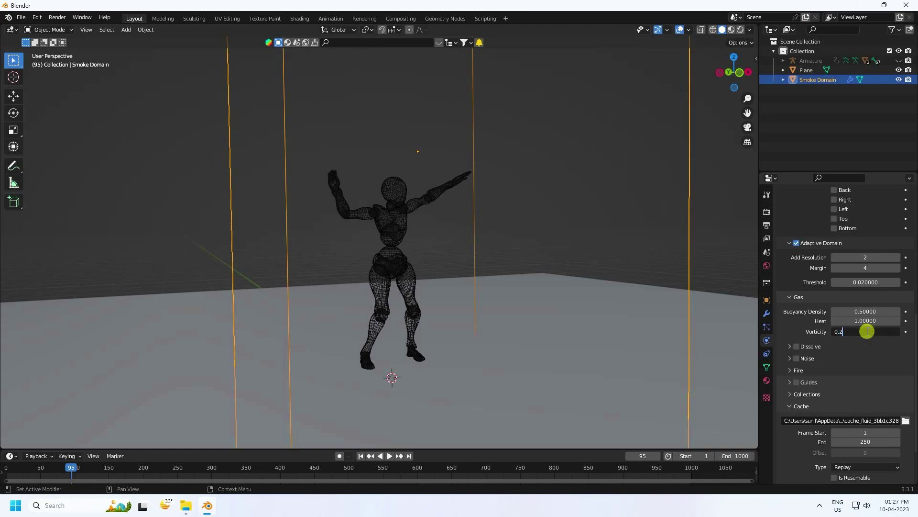
type("0.2")
key("Return")
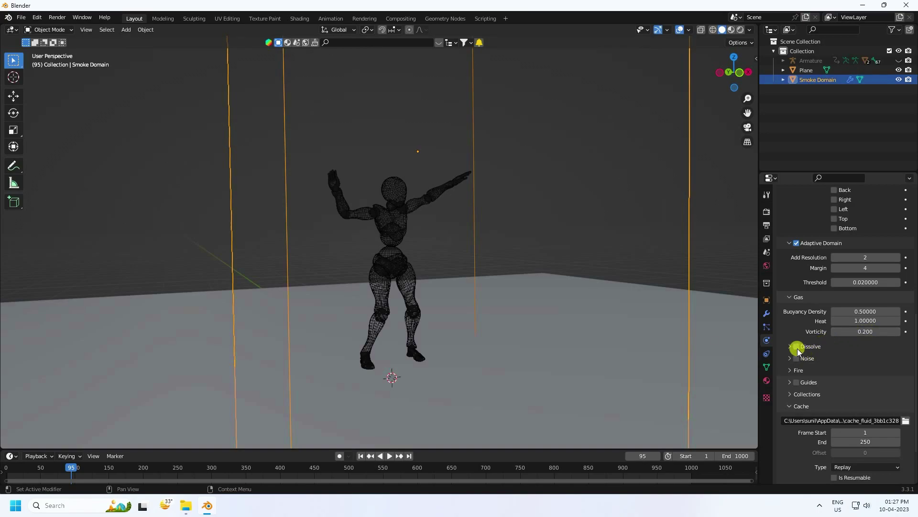
- Enable Dissolve for the domain's gas and set the dissolve time to 7
left_click(796, 347)
left_click(789, 346)
left_click(871, 359)
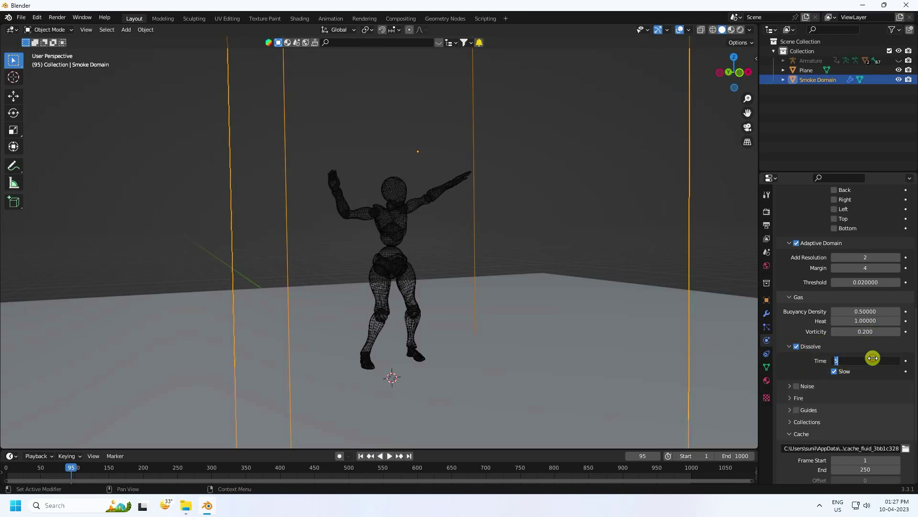
type("7")
key("Return")
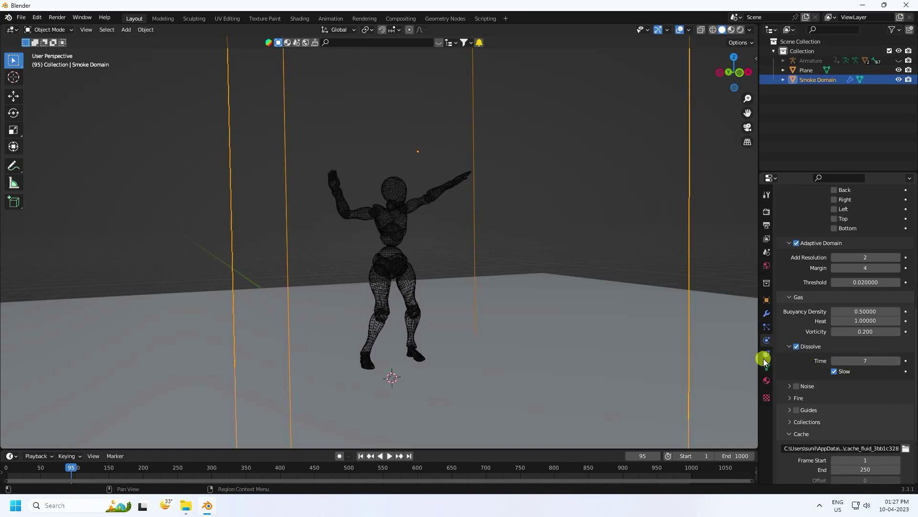
- Collapse the Dissolve settings and enable Noise for the smoke domain with its options expanded
left_click(788, 347)
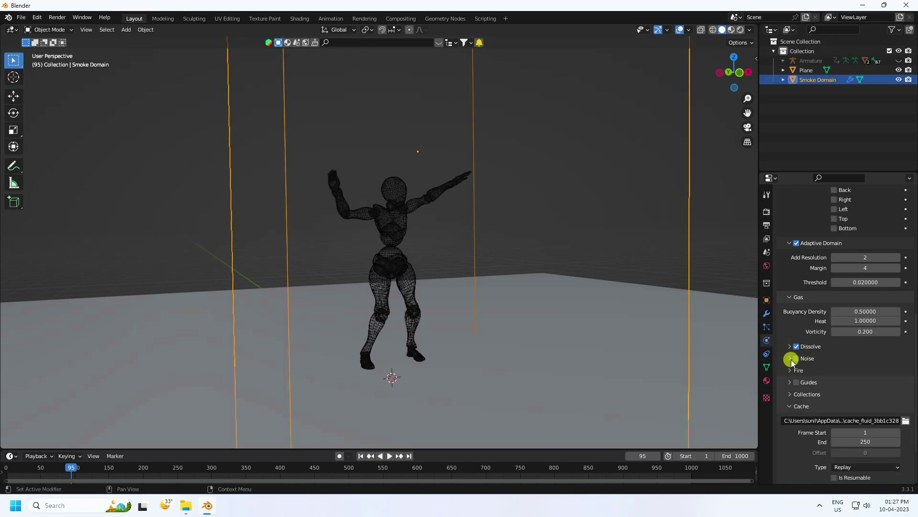
left_click(790, 358)
left_click(797, 359)
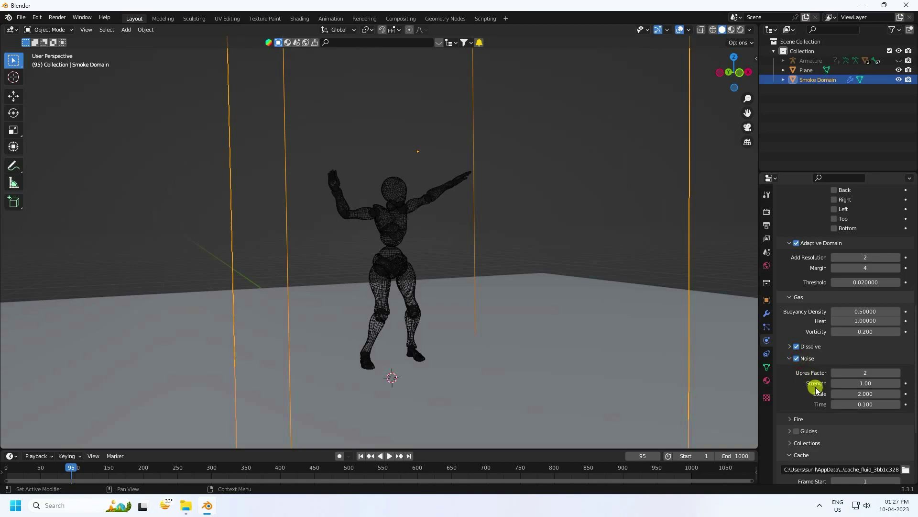
- Set the smoke domain's Noise Strength to 0.5
left_click(882, 383)
type("0")
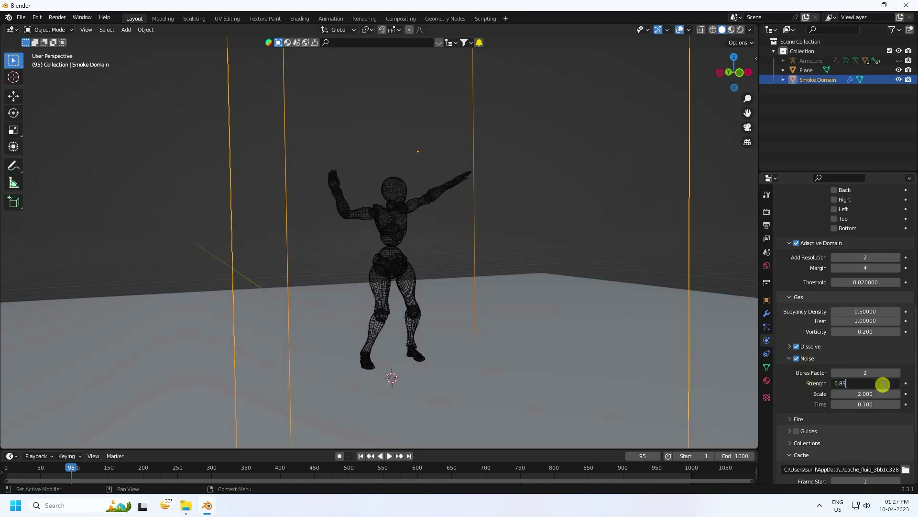
type(".5")
key("Return")
- Set the smoke domain's Cache end frame to 150
scroll(811, 389, "down", 5)
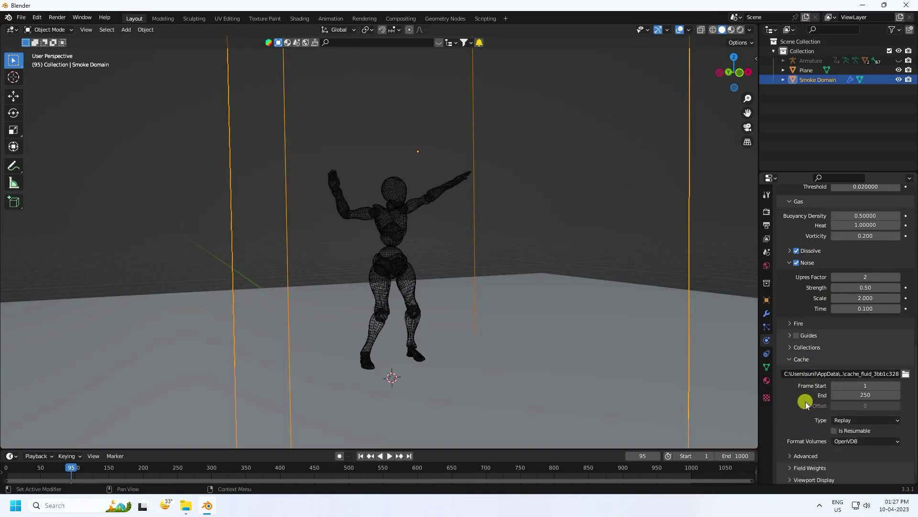
scroll(809, 404, "down", 1)
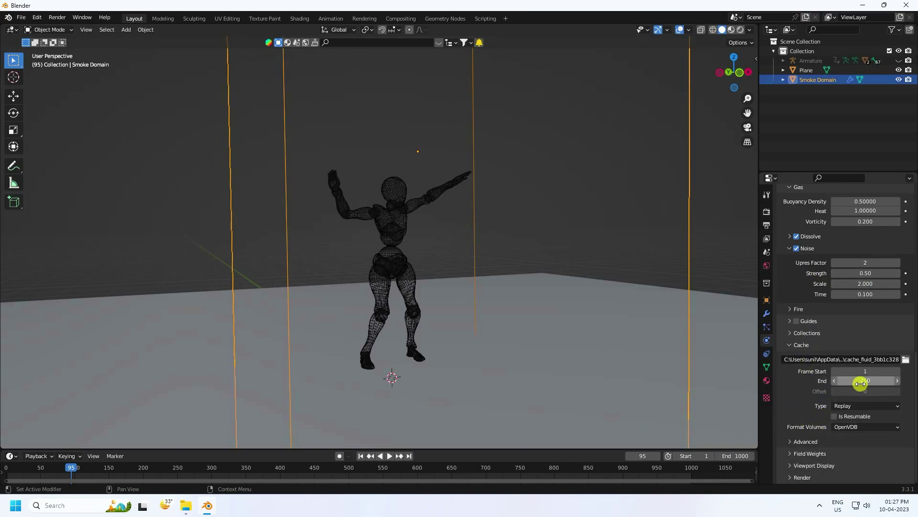
left_click(875, 380)
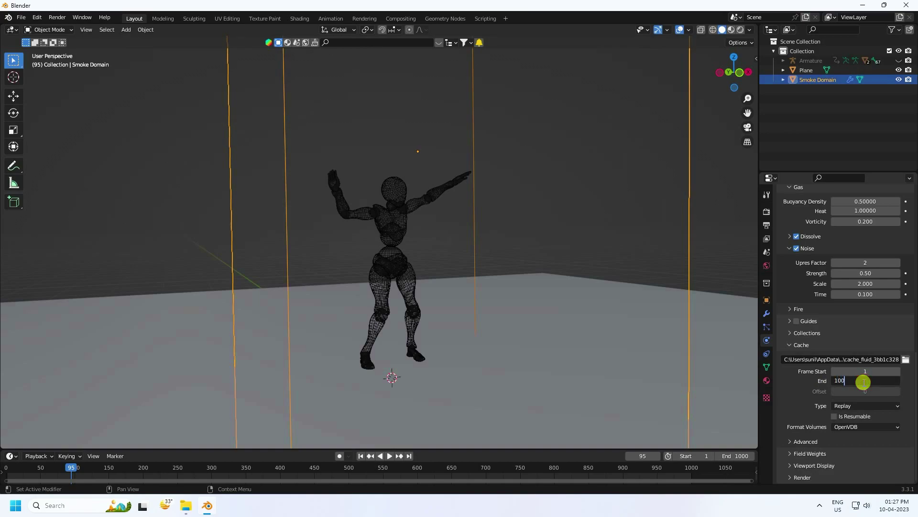
key("Return")
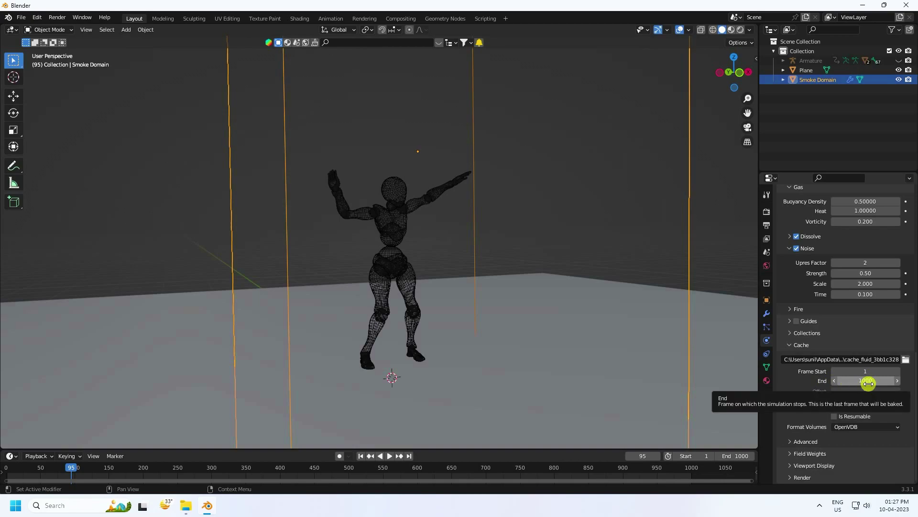
left_click(869, 383)
type("1")
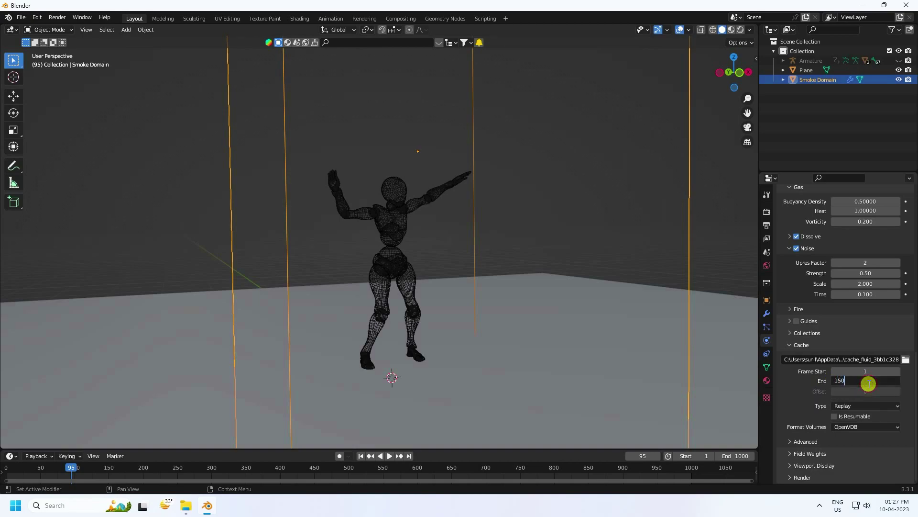
key("Return")
- Select the dancing character's body surface, go to frame 1, and set its smoke flow's Initial Temperature to 0
middle_click_drag(613, 297, 580, 266)
scroll(379, 191, "up", 4)
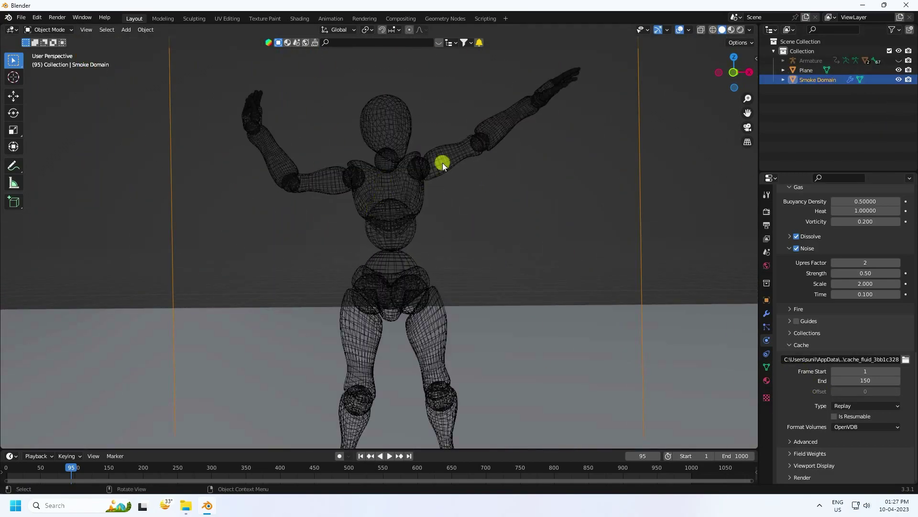
left_click(402, 181)
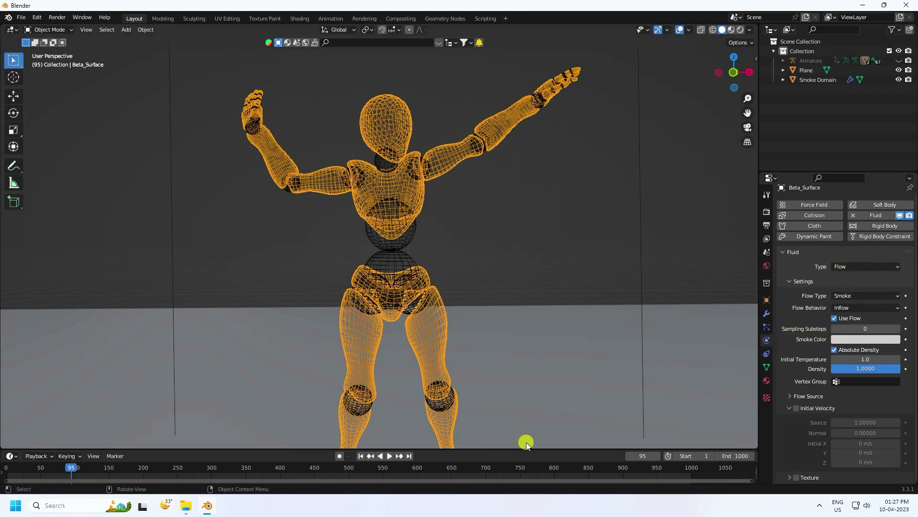
left_click_drag(514, 449, 523, 421)
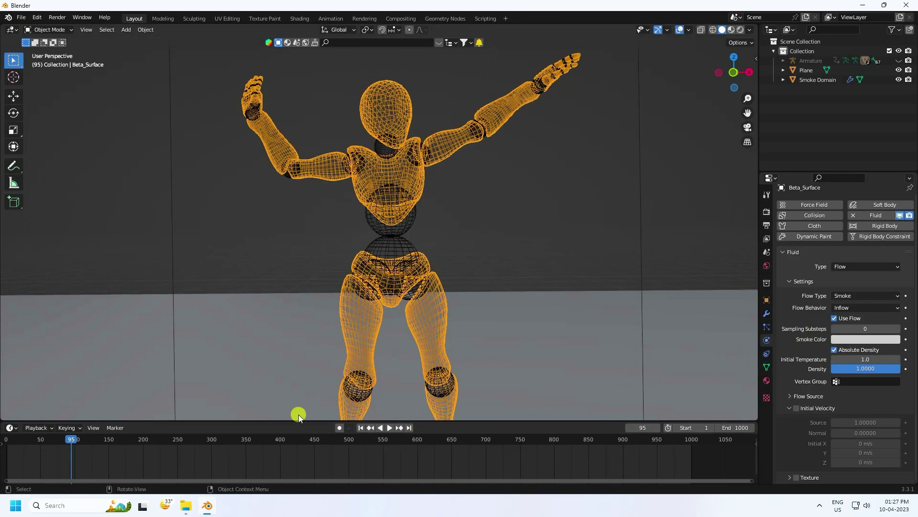
key("shift+Left")
left_click(863, 360)
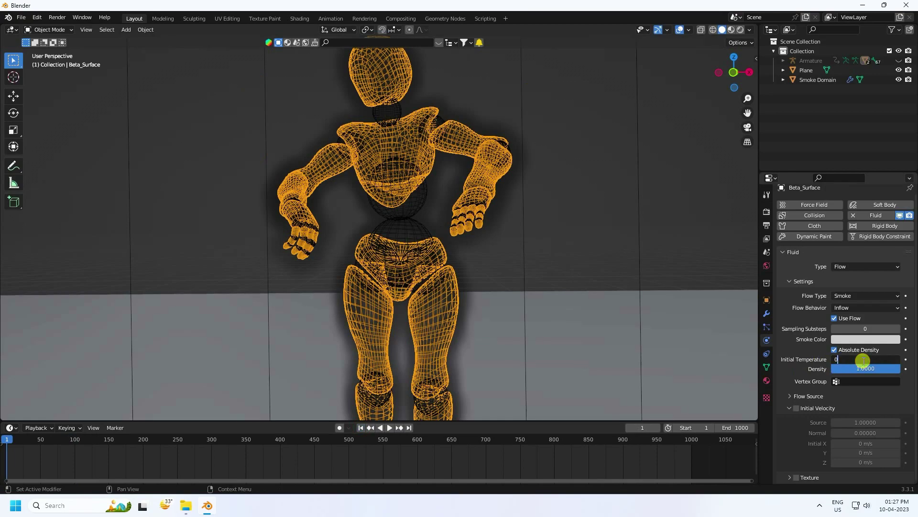
key("Return")
- Set the body's Smoke Color to red with hue, saturation and value all at 1, and keyframe it at frame 1
left_click(857, 340)
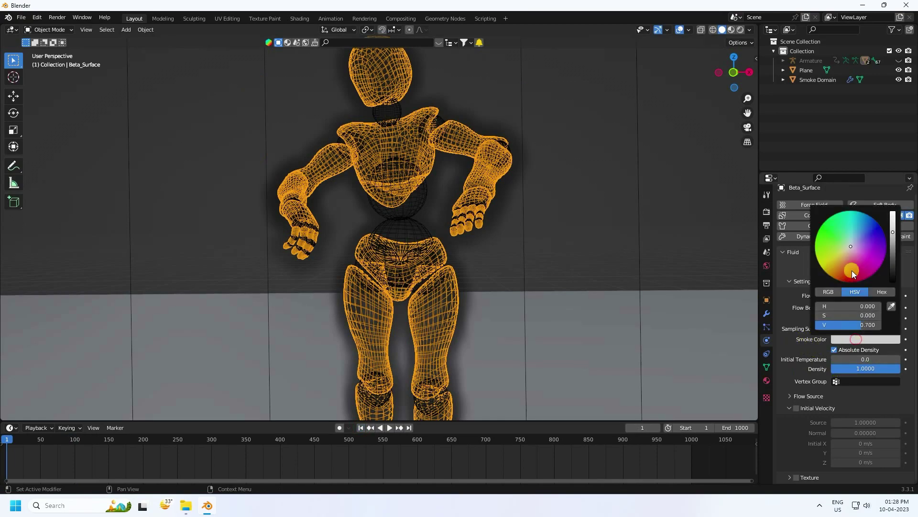
left_click_drag(850, 316, 914, 317)
left_click(870, 338)
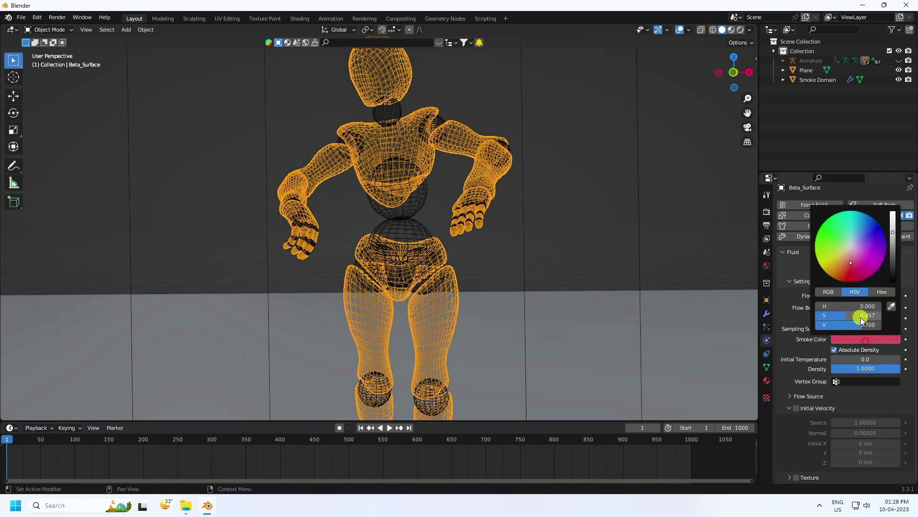
type("1")
key("Tab")
type("1")
key("Tab")
type("1")
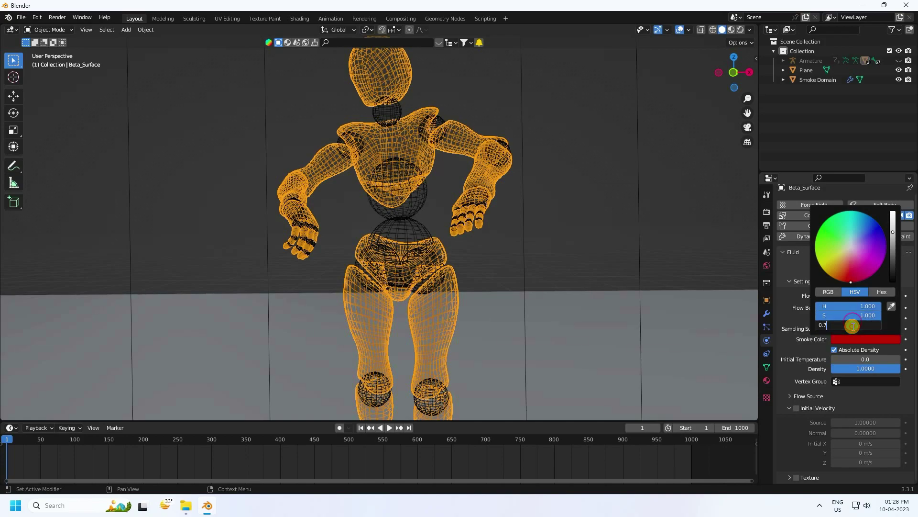
key("Return")
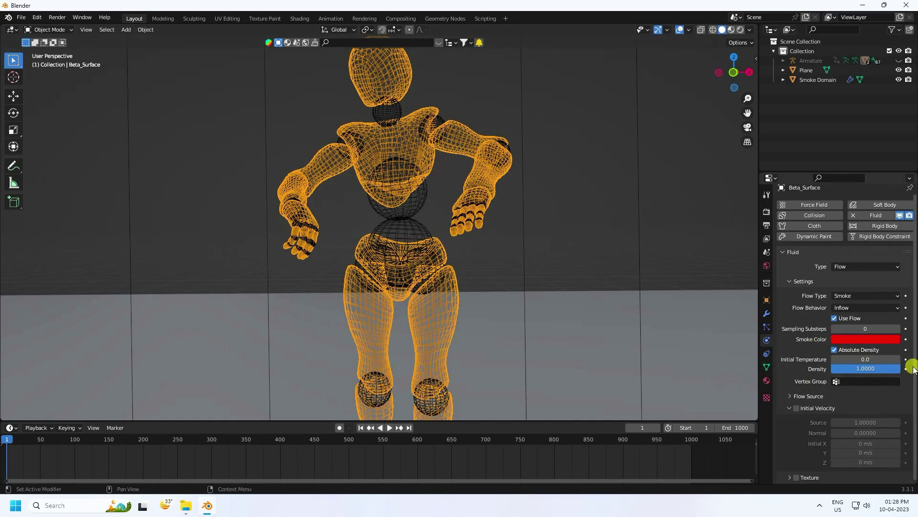
left_click(905, 340)
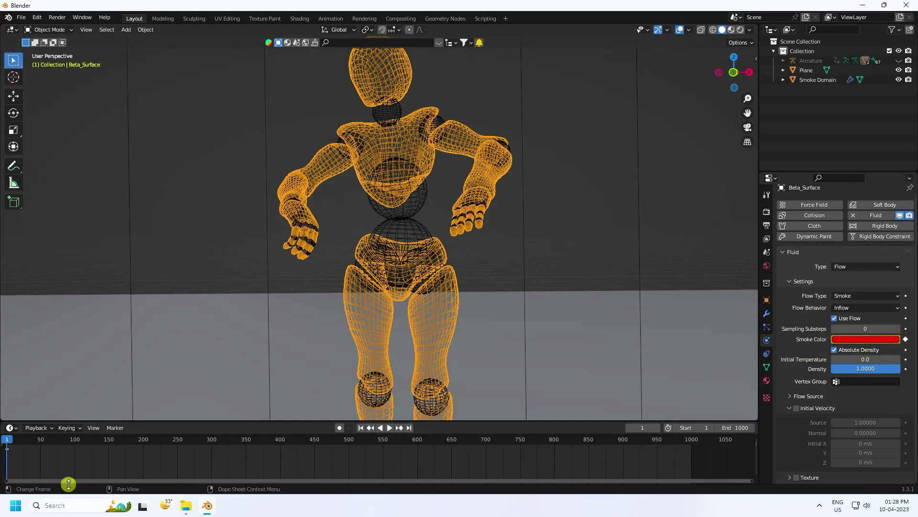
- Keyframe a blue Smoke Color with hue 0.6 at frame 200
left_click(143, 438)
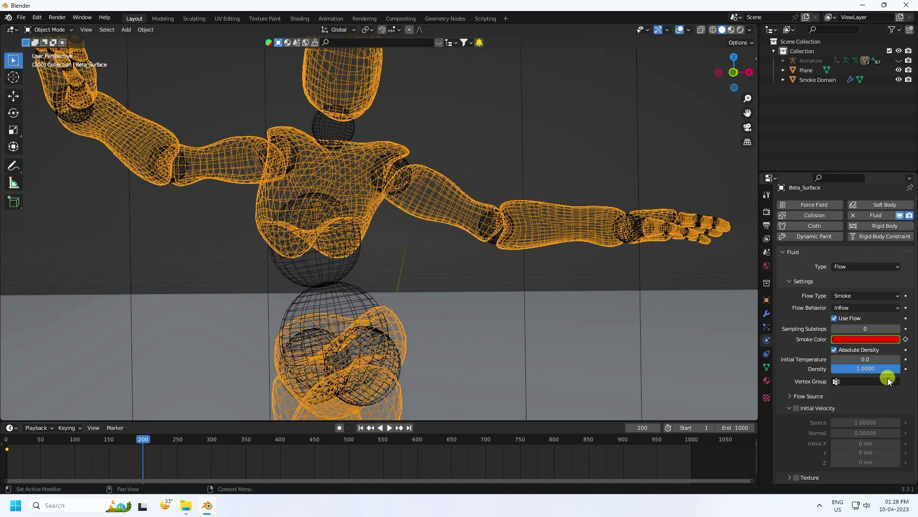
left_click(869, 339)
left_click(857, 305)
type("0.6")
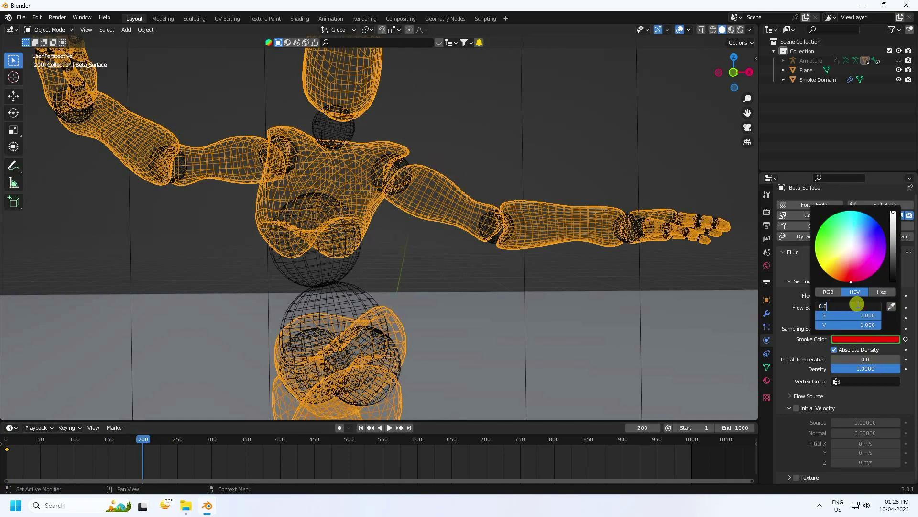
key("Return")
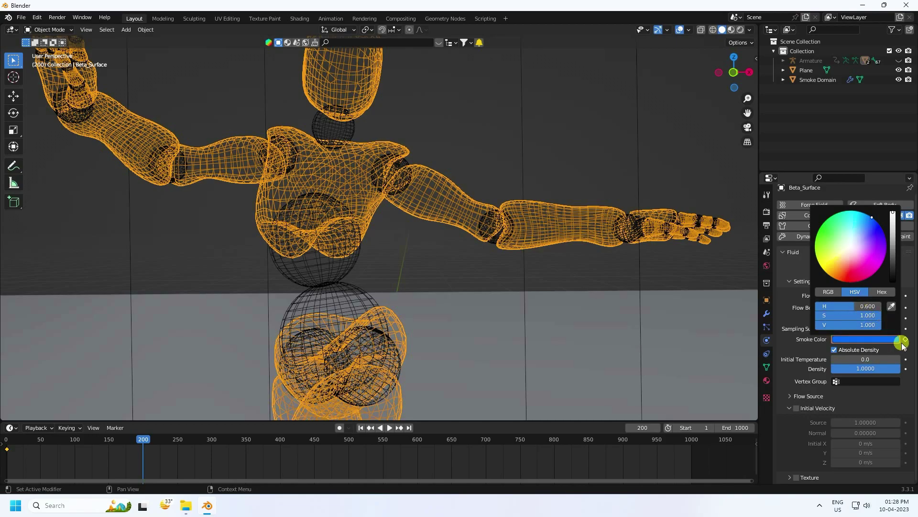
- Keyframe a cyan Smoke Color with hue 0.5 at frame 400
left_click(280, 440)
key("space")
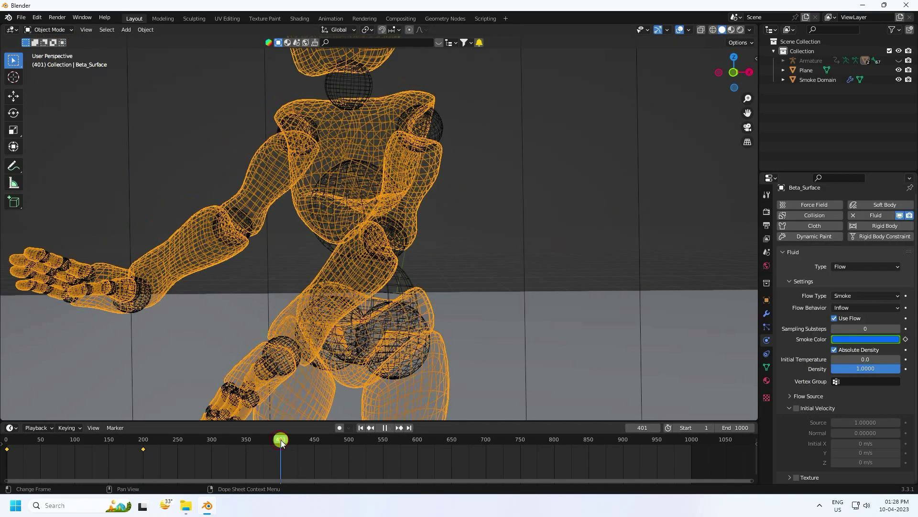
key("space")
left_click(891, 340)
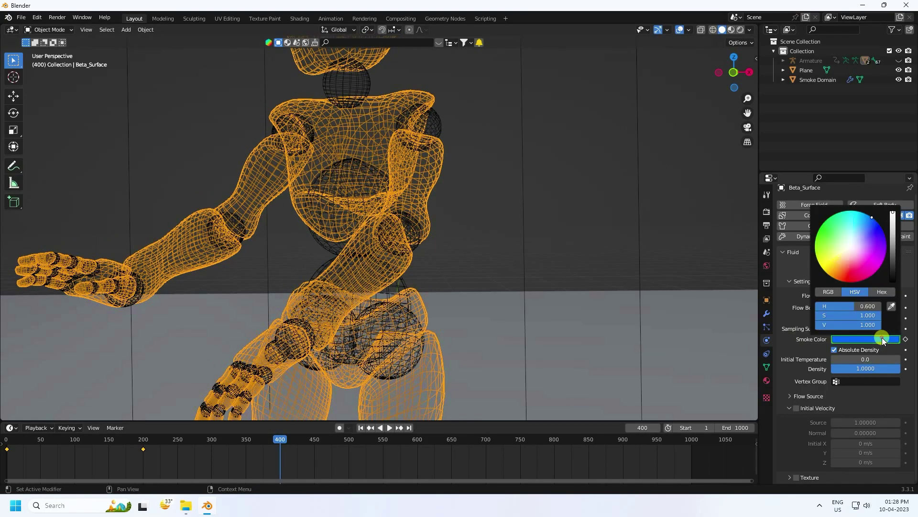
left_click(867, 307)
type("0.5")
key("Return")
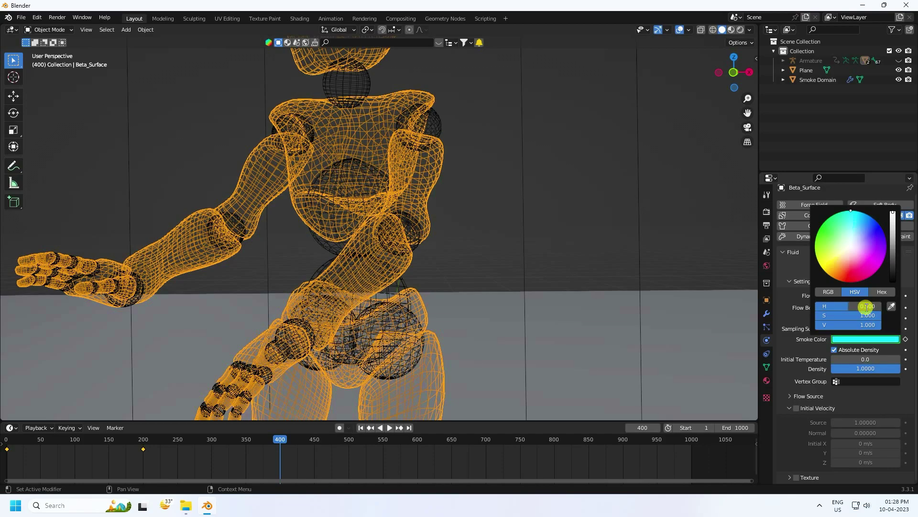
left_click(906, 339)
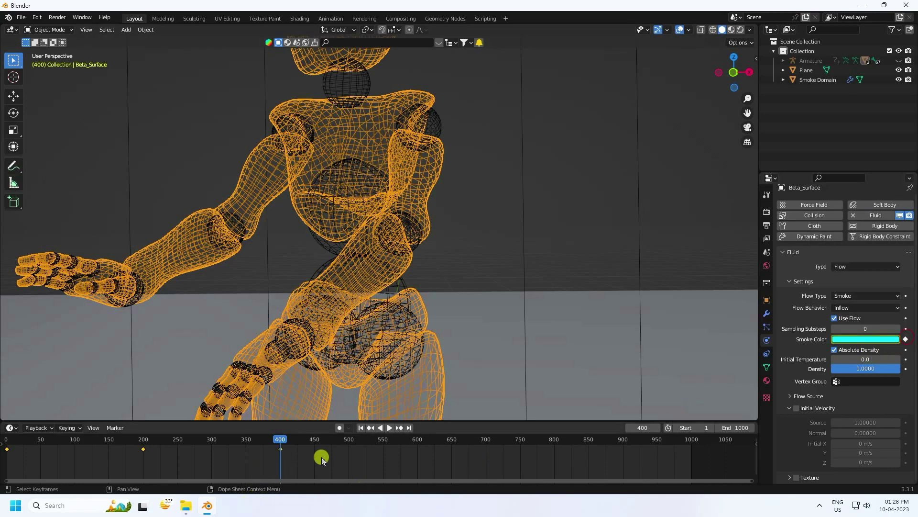
- Keyframe a green Smoke Color with a hue of about 0.325 at frame 601
left_click(418, 440)
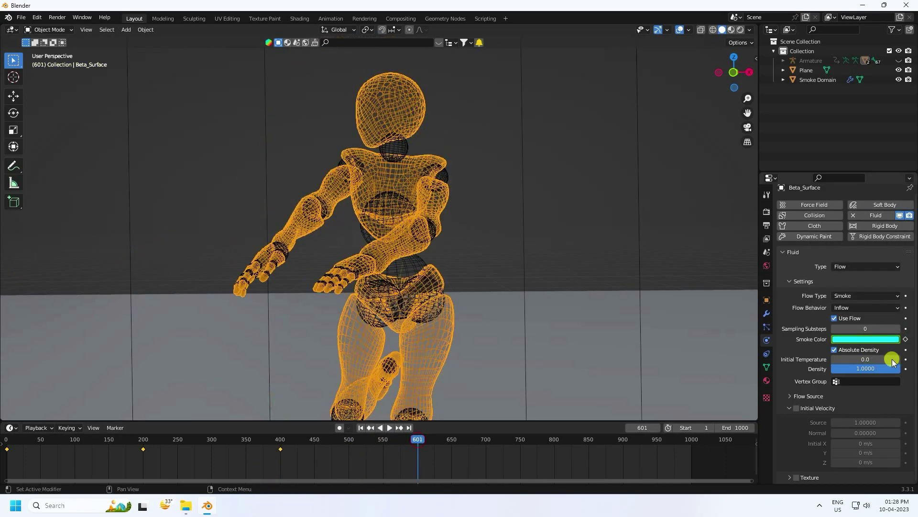
left_click(851, 338)
left_click(825, 255)
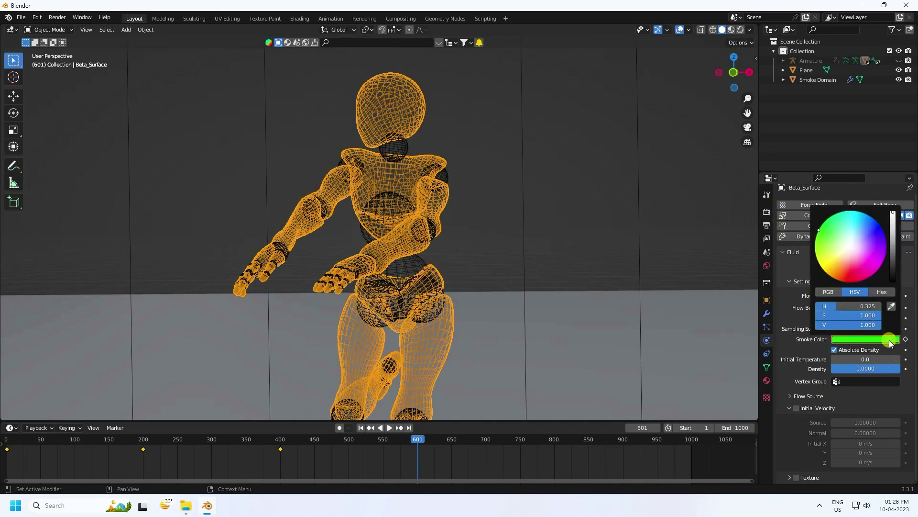
- Keyframe a yellow Smoke Color with a hue of about 0.146 at frame 799
left_click(554, 440)
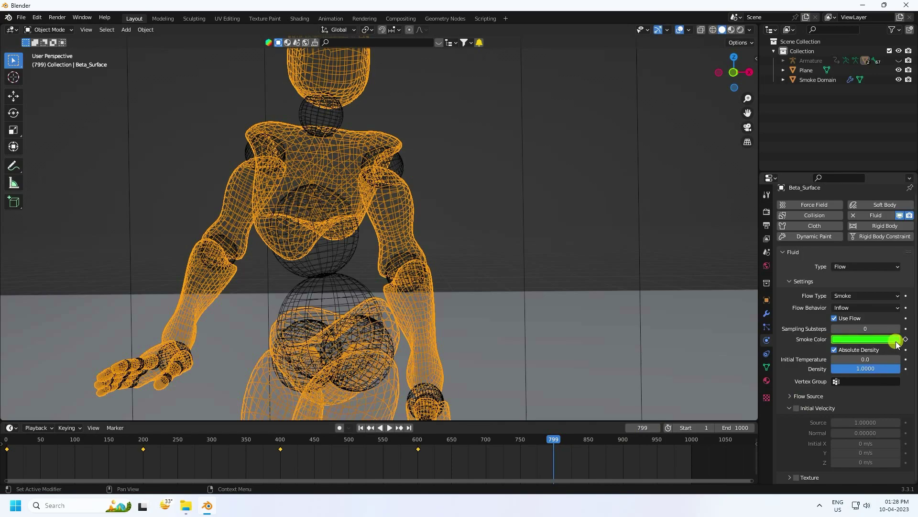
left_click(890, 339)
left_click(830, 254)
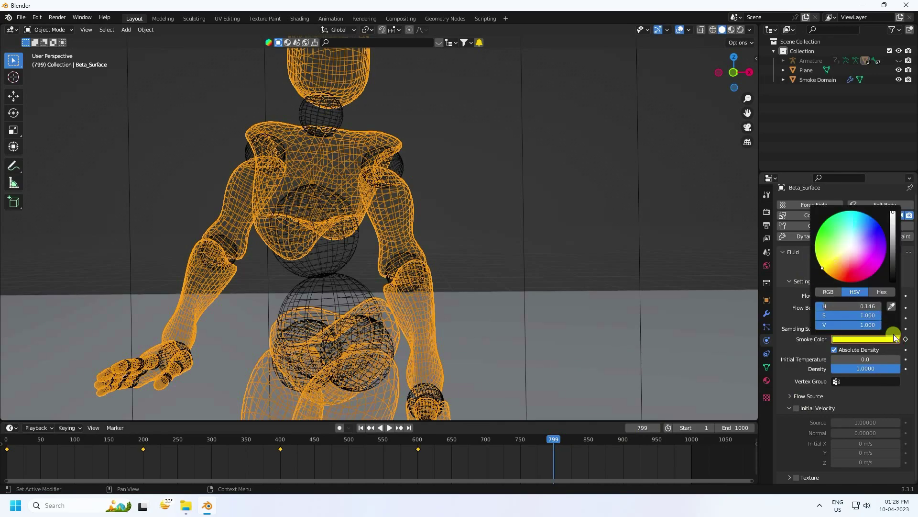
left_click(907, 339)
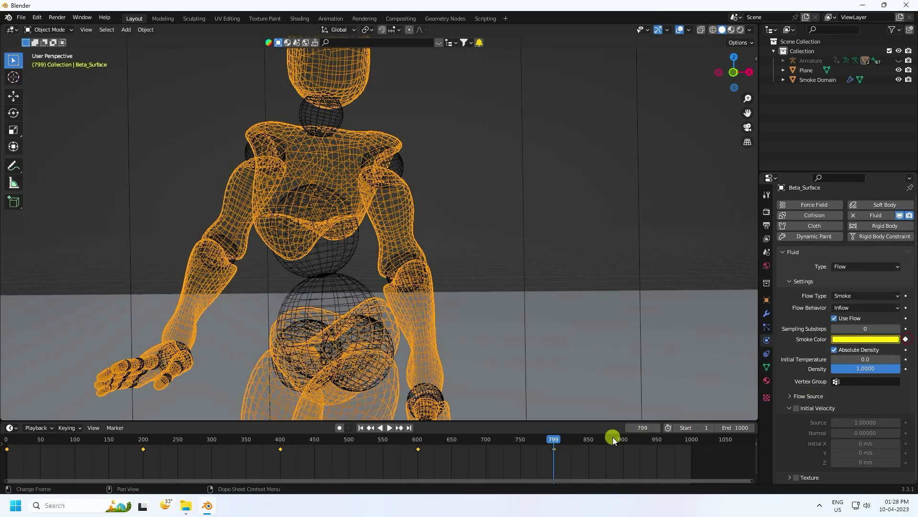
- Keyframe a magenta Smoke Color at frame 996
left_click_drag(693, 439, 688, 440)
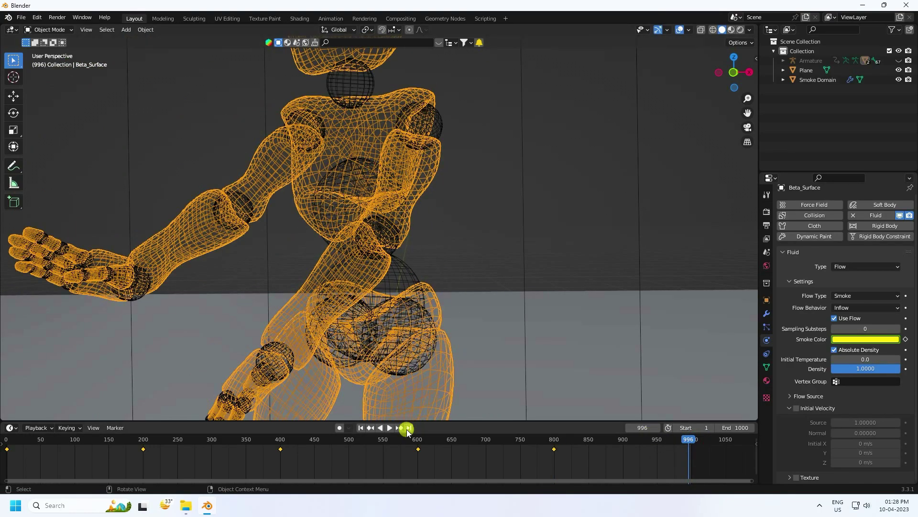
left_click(906, 339)
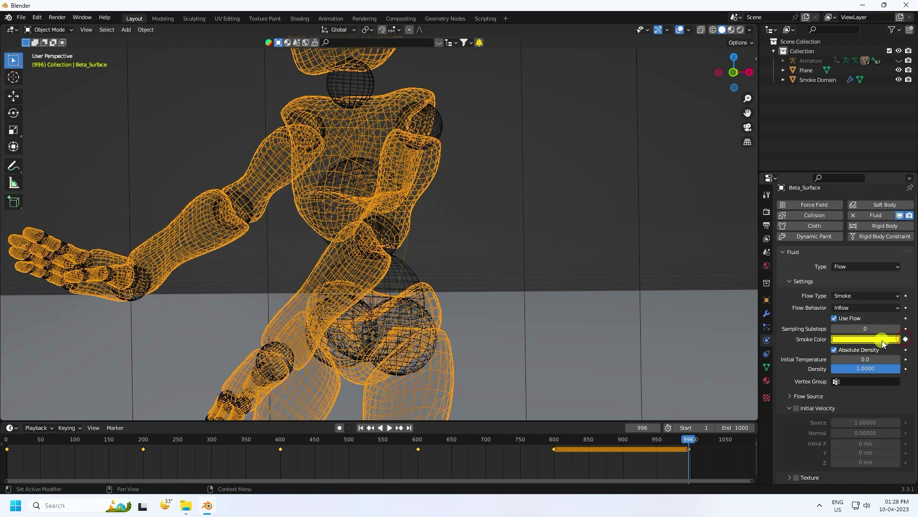
left_click(882, 340)
left_click(864, 275)
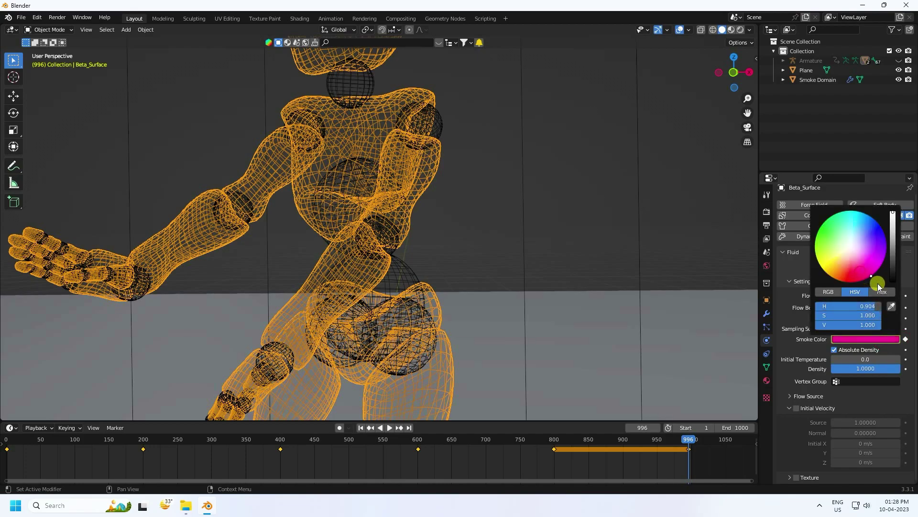
left_click(905, 339)
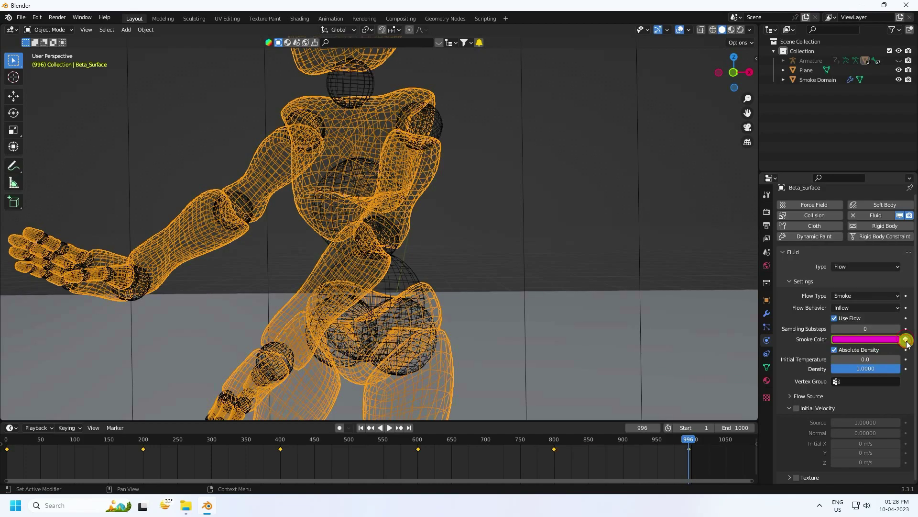
- Play the animation briefly from frame 1 and check the smoke color change around frame 297
left_click(361, 428)
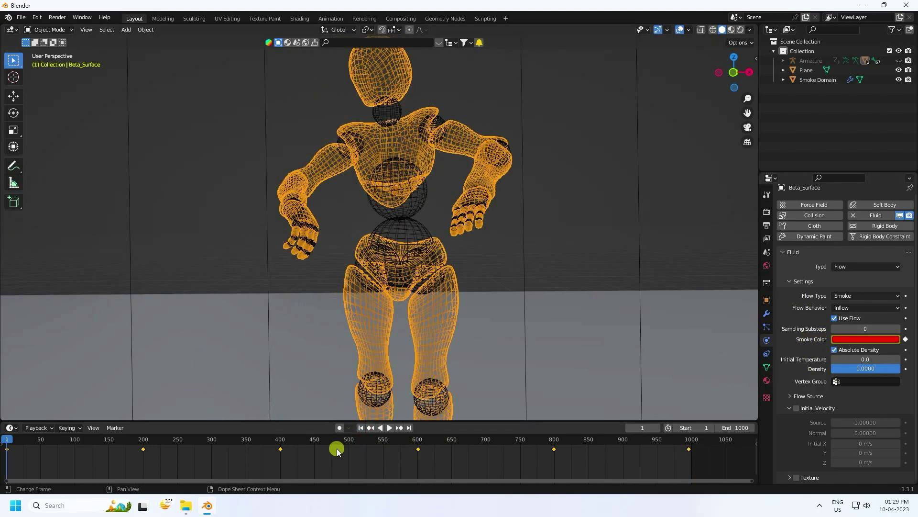
left_click(389, 428)
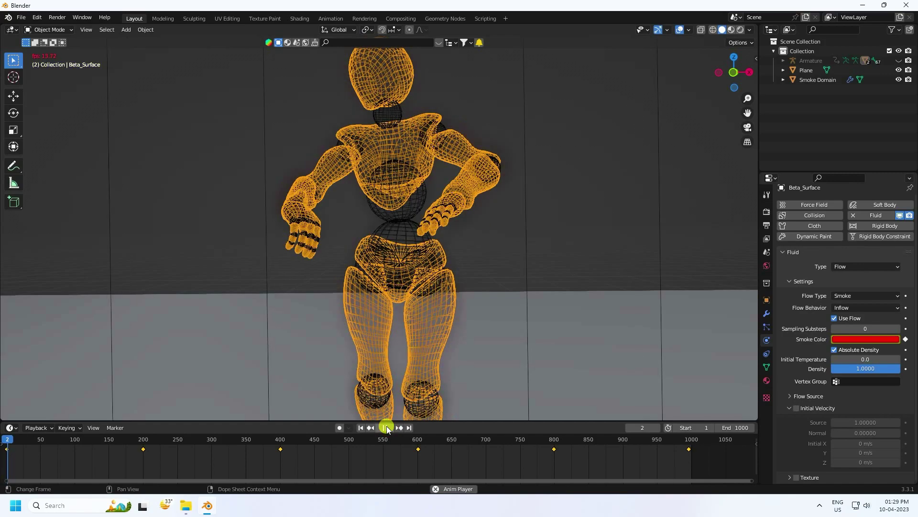
left_click(387, 428)
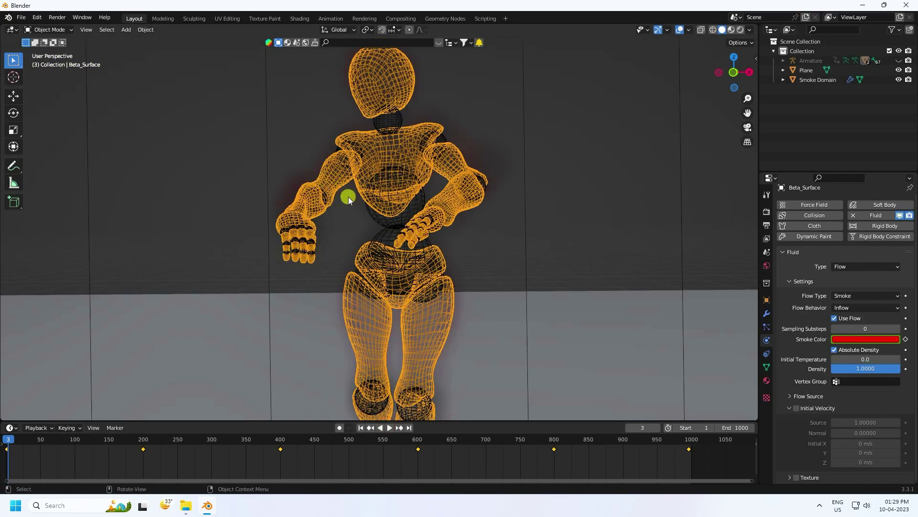
left_click(210, 439)
key("space")
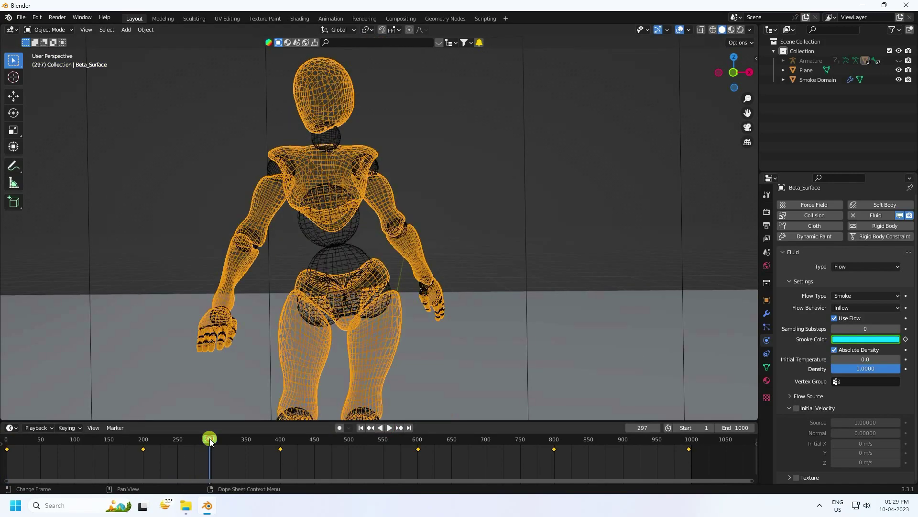
- Enable Initial Velocity in the fluid flow settings of the character's body surface mesh
scroll(419, 255, "down", 5)
middle_click_drag(419, 254, 386, 274)
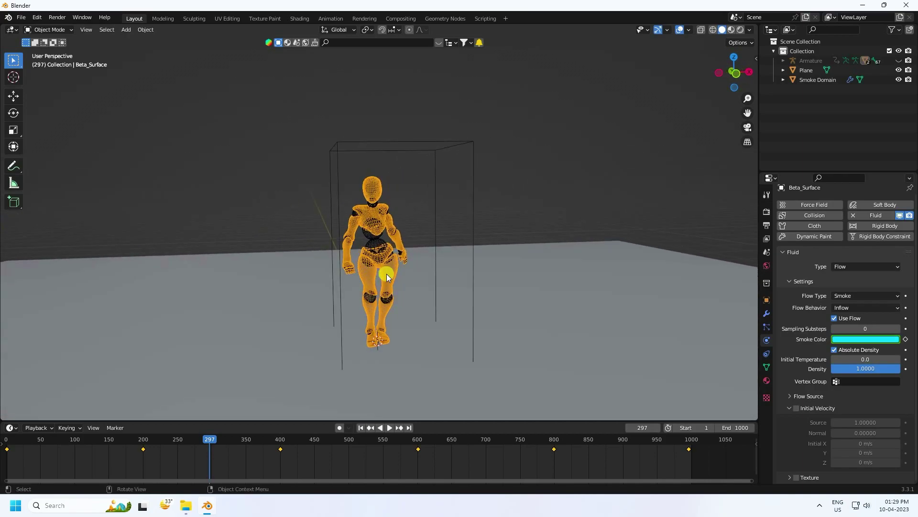
left_click(797, 408)
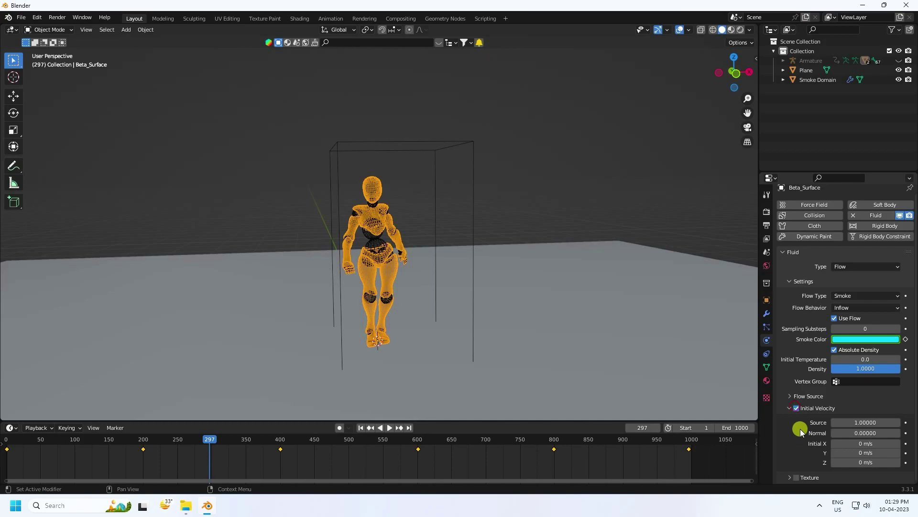
- On the character's joints mesh, set the flow's Initial Temperature to 0 and enable Initial Velocity
scroll(450, 162, "up", 5)
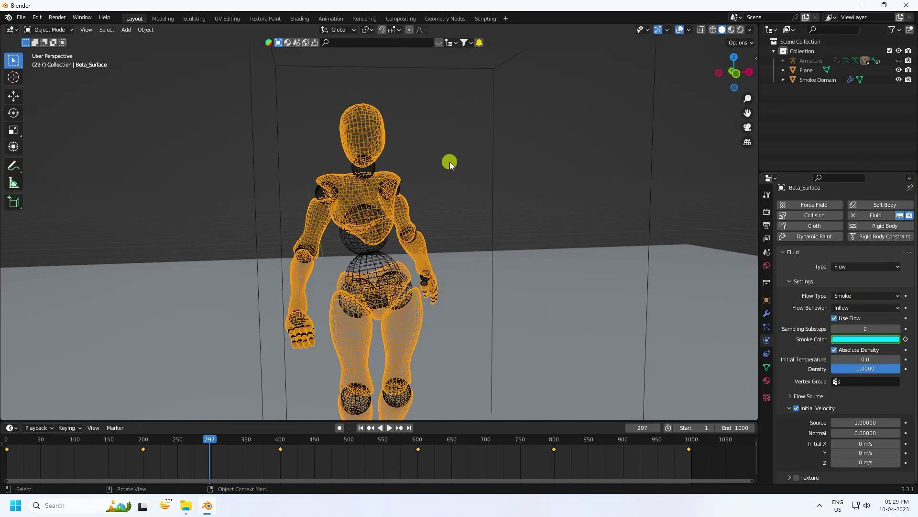
left_click(349, 247)
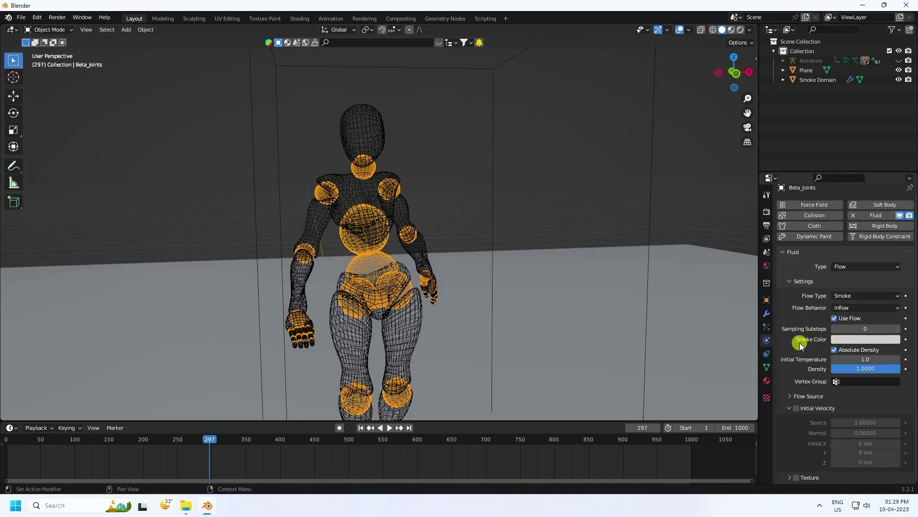
left_click(849, 359)
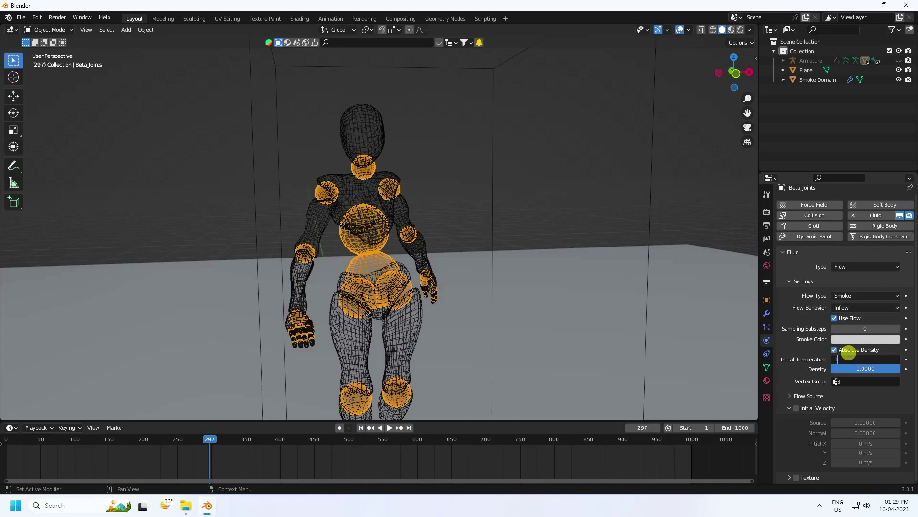
key("Return")
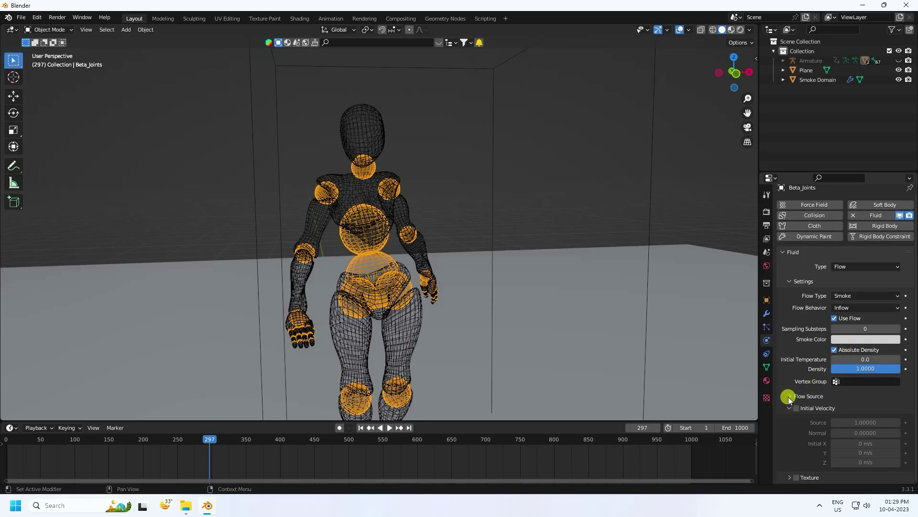
left_click(796, 409)
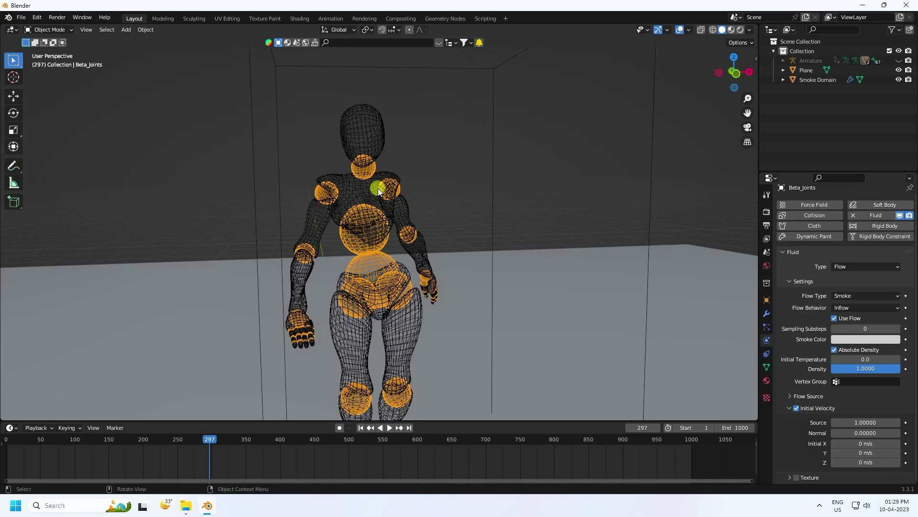
- Return to frame 1 and put the floor plane into Edit Mode
scroll(382, 179, "down", 4)
middle_click_drag(383, 179, 400, 223)
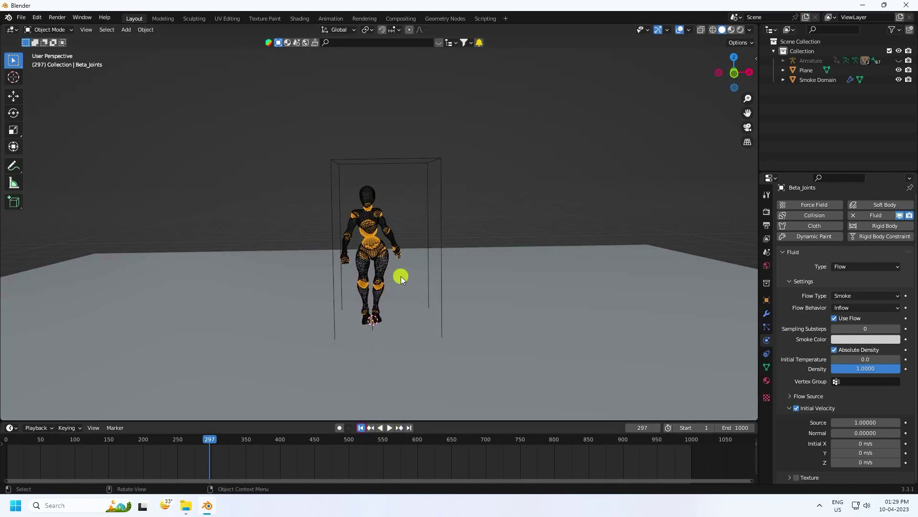
key("shift+Left")
middle_click_drag(489, 268, 500, 288)
left_click(507, 270)
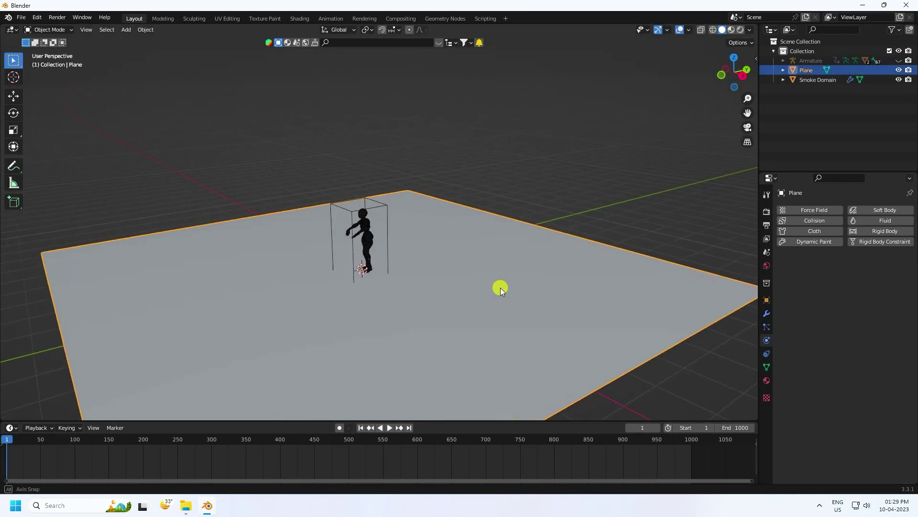
left_click(41, 30)
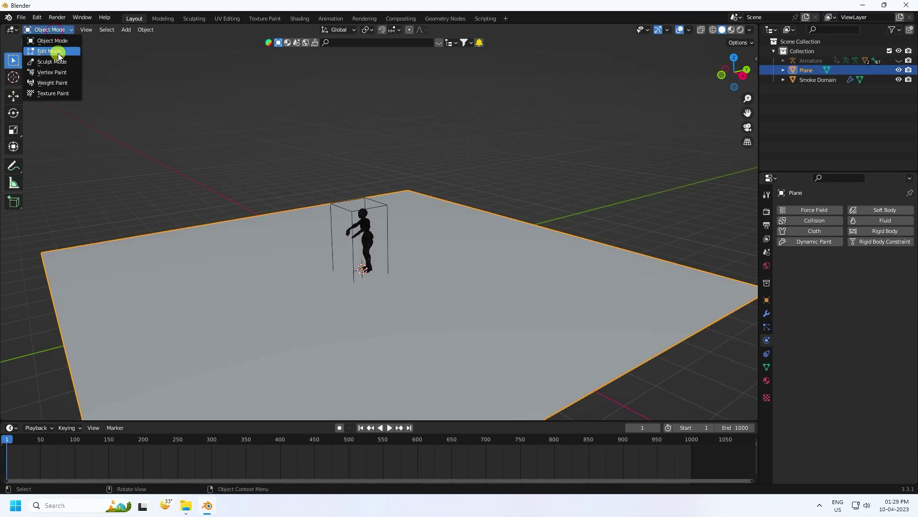
left_click(58, 53)
- Extrude the floor plane's edge behind the character straight up into a tall backdrop wall
left_click(491, 212)
key("e")
left_click(492, 212)
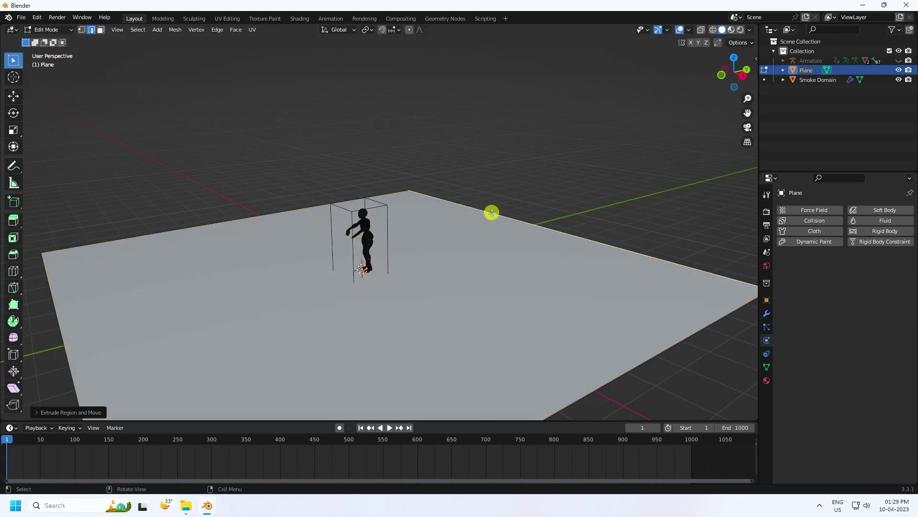
left_click(13, 96)
scroll(481, 181, "down", 3)
left_click_drag(494, 191, 503, 399)
left_click(526, 236)
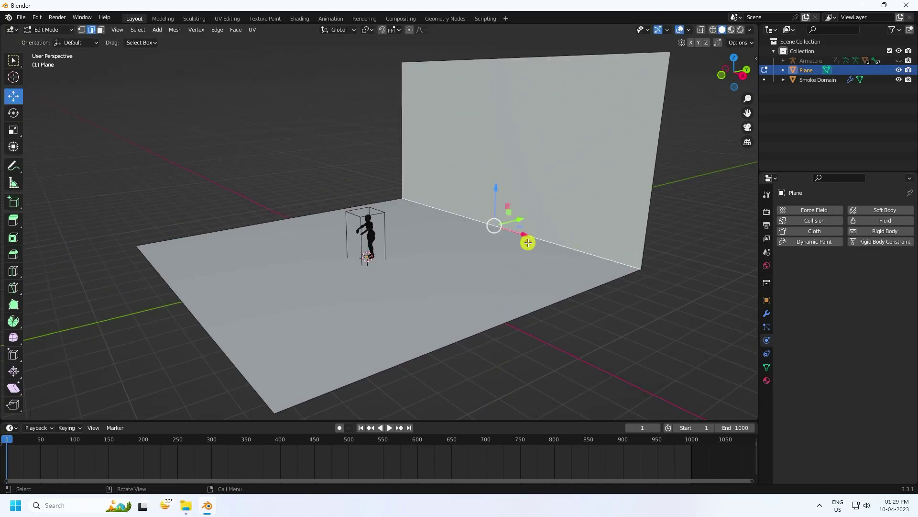
- Add a Bevel modifier to the plane with an Amount of 0.3 m and 30 Segments
left_click(766, 313)
left_click(794, 210)
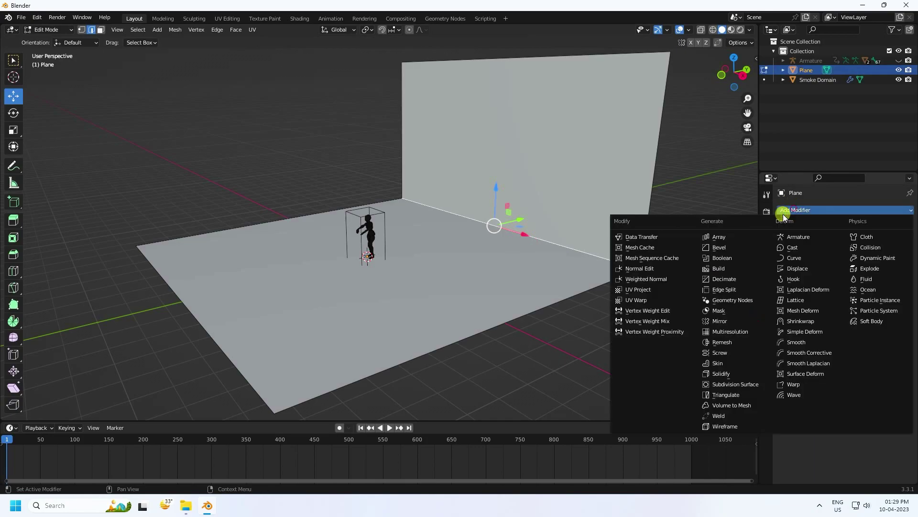
left_click(712, 249)
left_click(858, 263)
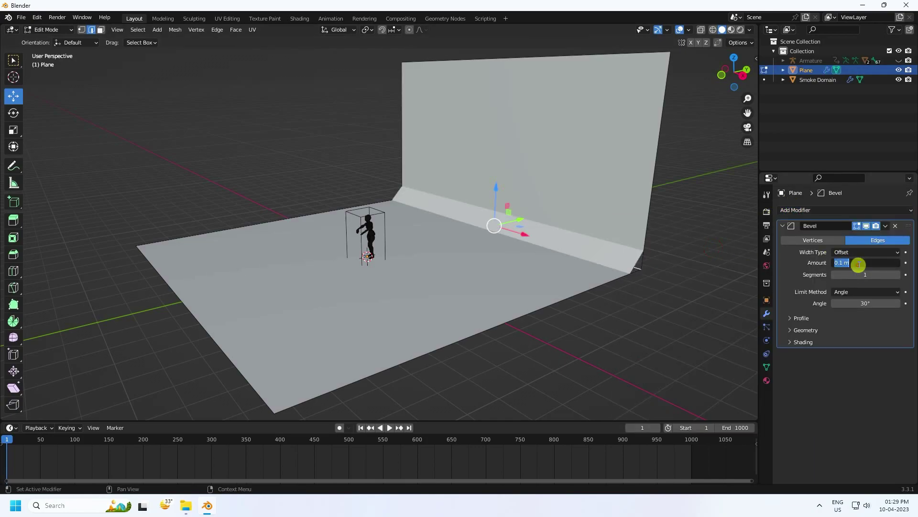
type("0.3")
key("Return")
left_click(856, 275)
type("30")
key("Return")
- Return to Object Mode, apply Shade Smooth to the backdrop plane and move it along Y so the wall stands closer behind the character
right_click(522, 139)
left_click(48, 30)
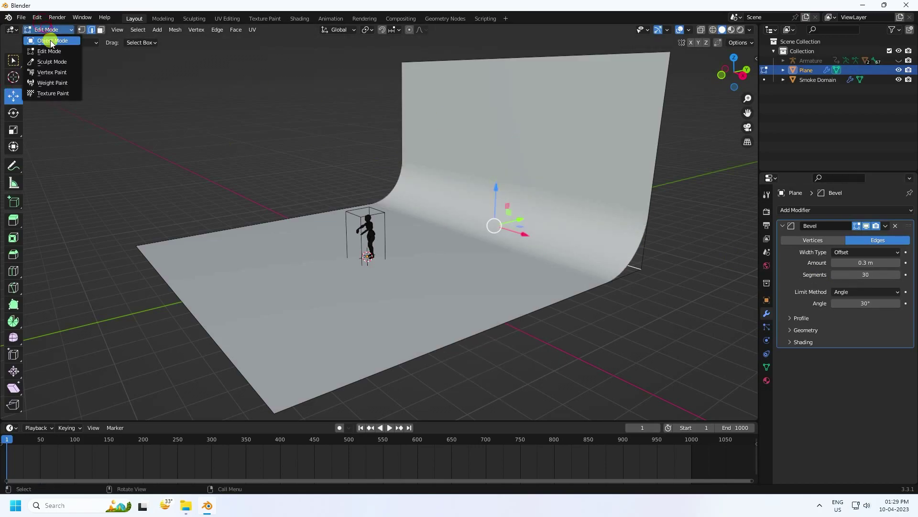
left_click(45, 40)
right_click(474, 150)
left_click(463, 142)
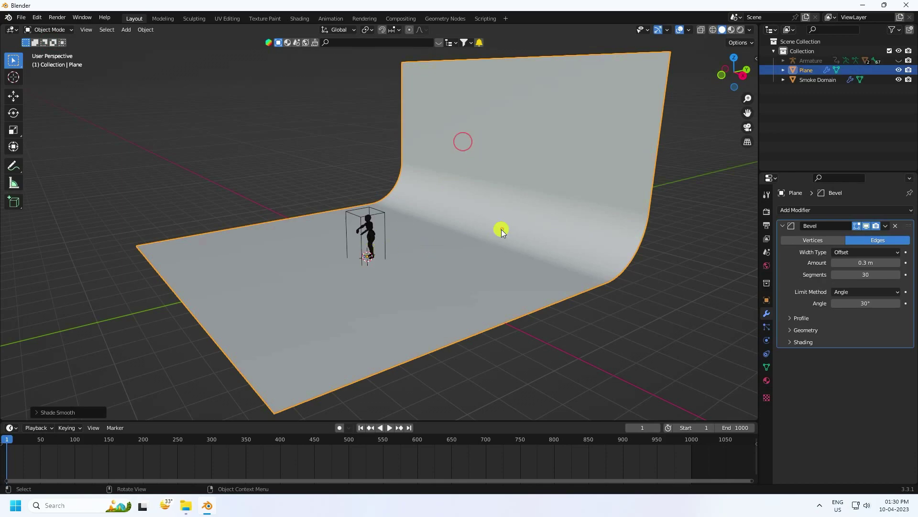
left_click(14, 95)
left_click_drag(390, 247, 354, 256)
- Add a camera and align it to a front view that frames the whole character and smoke domain
scroll(390, 197, "up", 3)
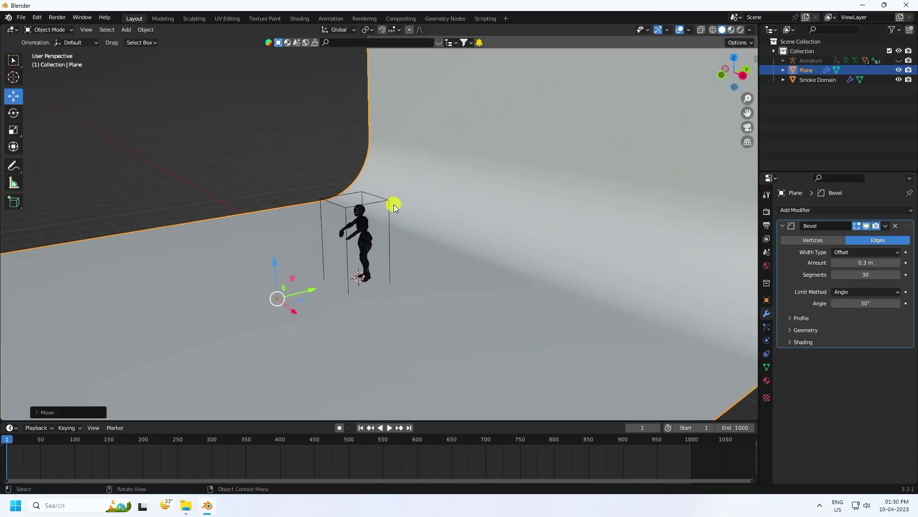
key("KP_1")
scroll(449, 191, "up", 6)
scroll(397, 213, "up", 2)
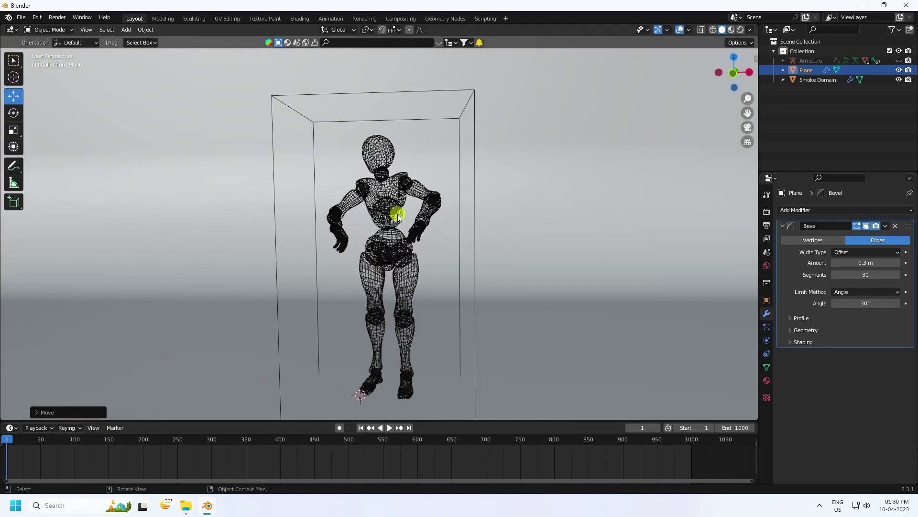
left_click(126, 30)
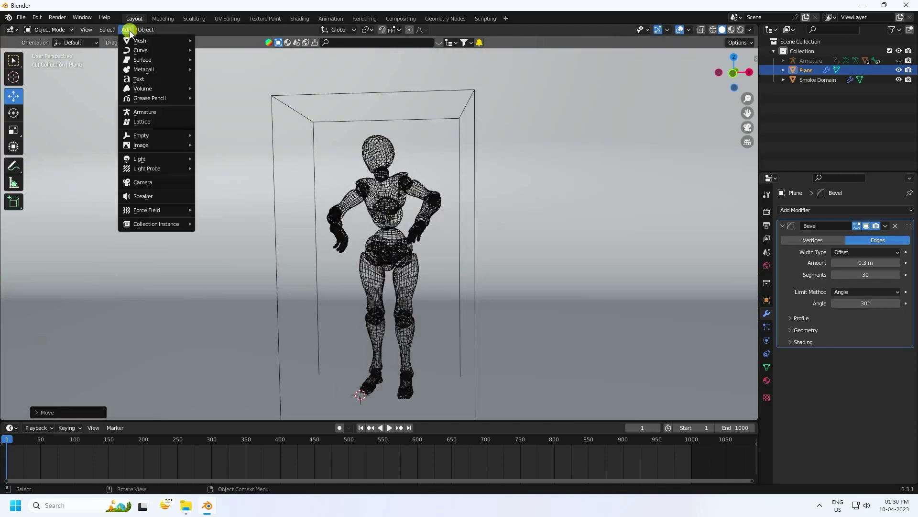
left_click(142, 182)
scroll(335, 230, "down", 5)
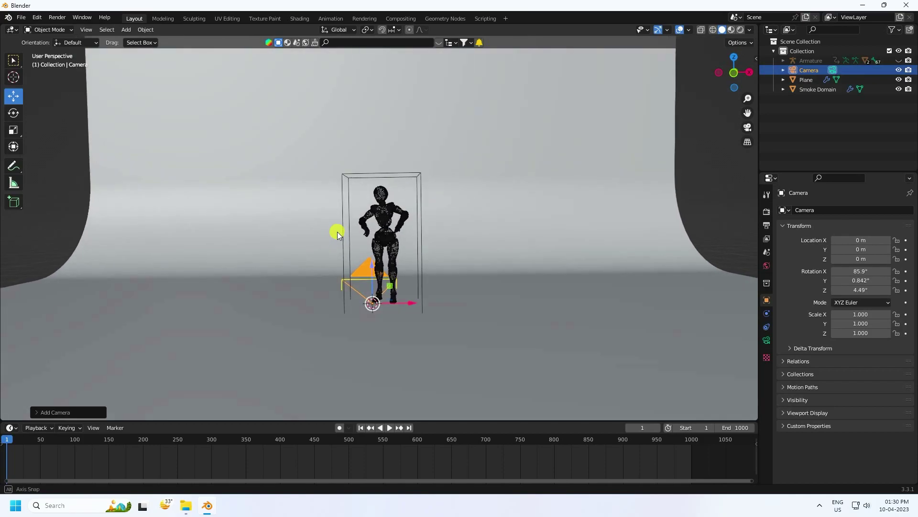
scroll(463, 209, "up", 3)
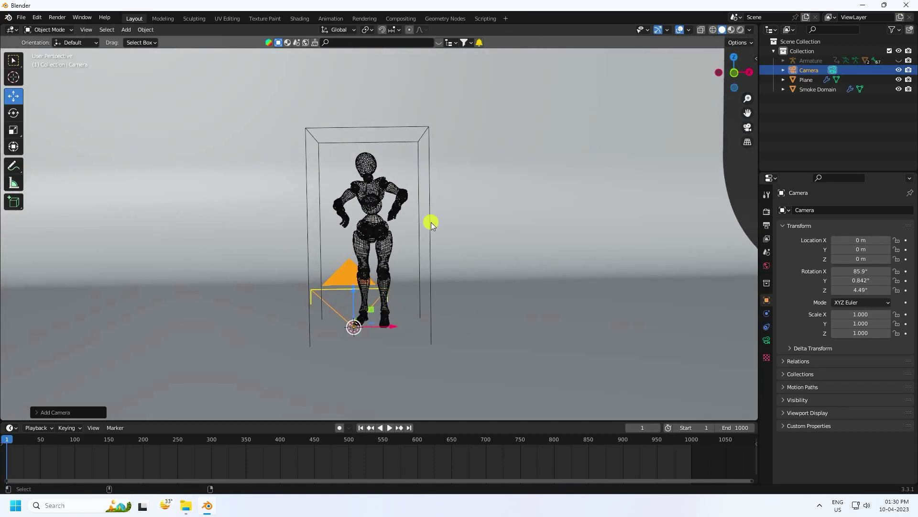
key("ctrl+alt+KP_0")
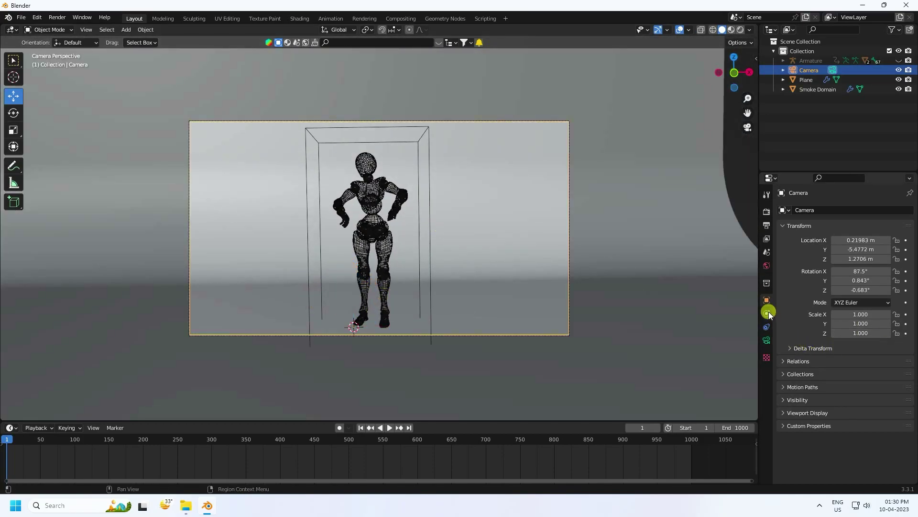
- Set the camera's rotation to 90° on X, 0° on Y and 0° on Z
key("Return")
left_click(864, 280)
type("0")
key("Return")
left_click(860, 289)
type("0")
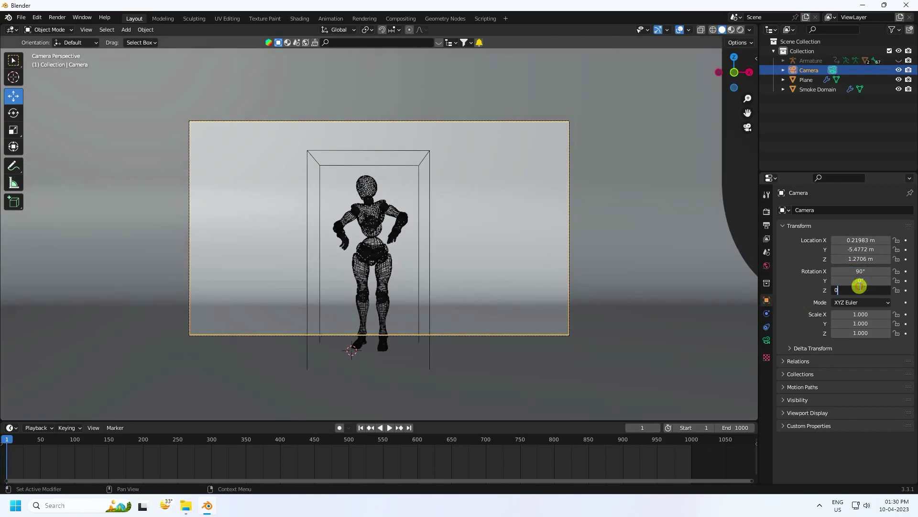
key("Return")
- Adjust the camera's location to about -7.56 m on Y and about 1.05 m on Z
left_click_drag(861, 250, 770, 264)
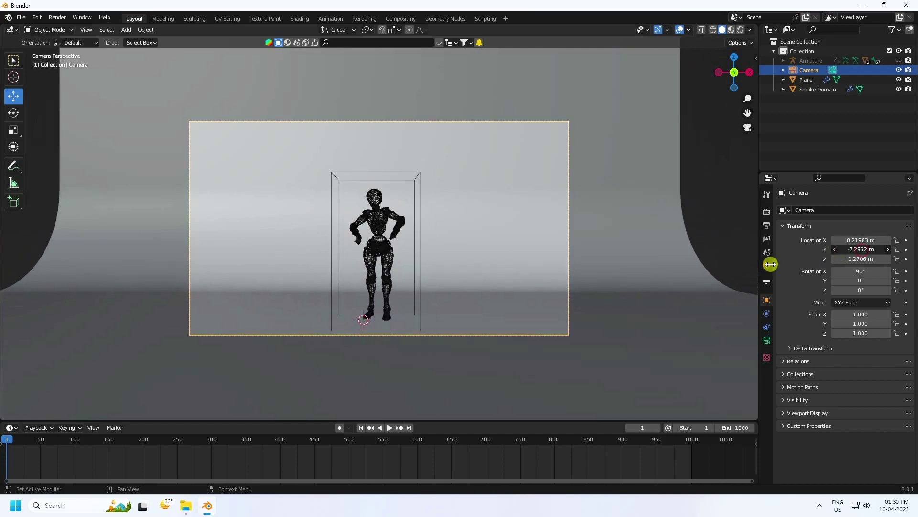
mouse_move(865, 258)
left_mouse_down()
mouse_move(857, 259)
mouse_move(866, 250)
mouse_move(856, 252)
left_mouse_up()
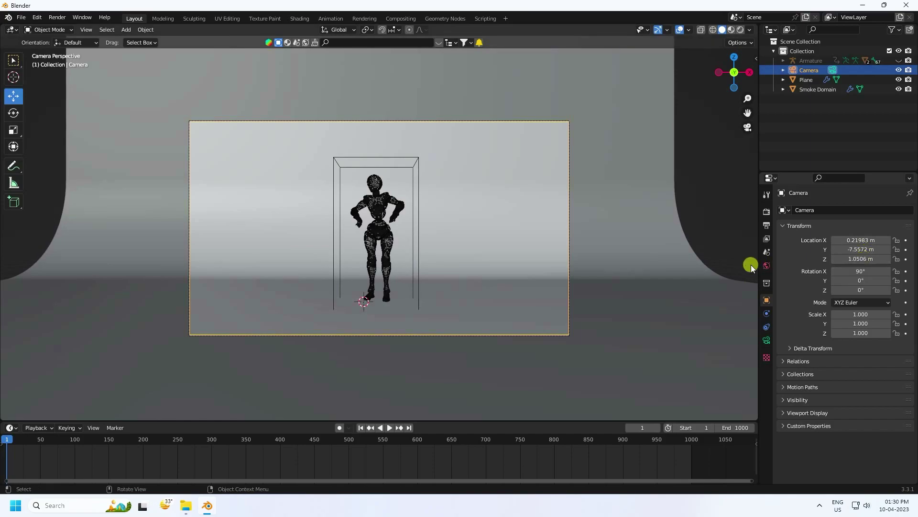
scroll(379, 221, "up", 3)
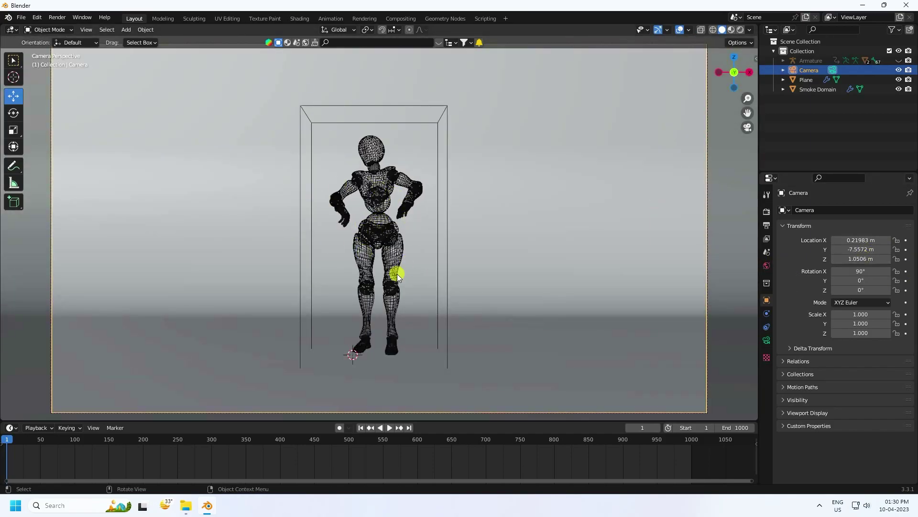
- Review the Smoke Domain's fluid settings and set its Resolution Divisions to 128
left_click(448, 133)
left_click(447, 131)
middle_click_drag(447, 130, 490, 169)
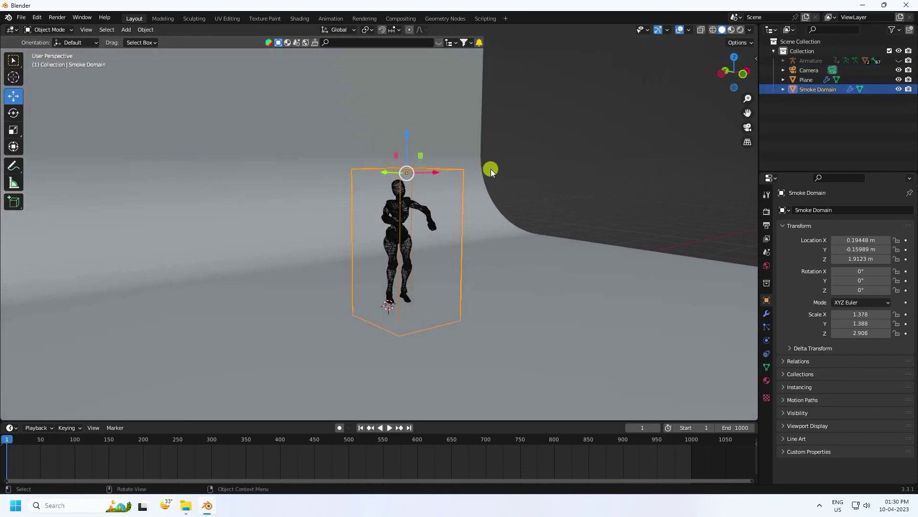
left_click(767, 340)
scroll(810, 353, "down", 5)
scroll(810, 353, "down", 12)
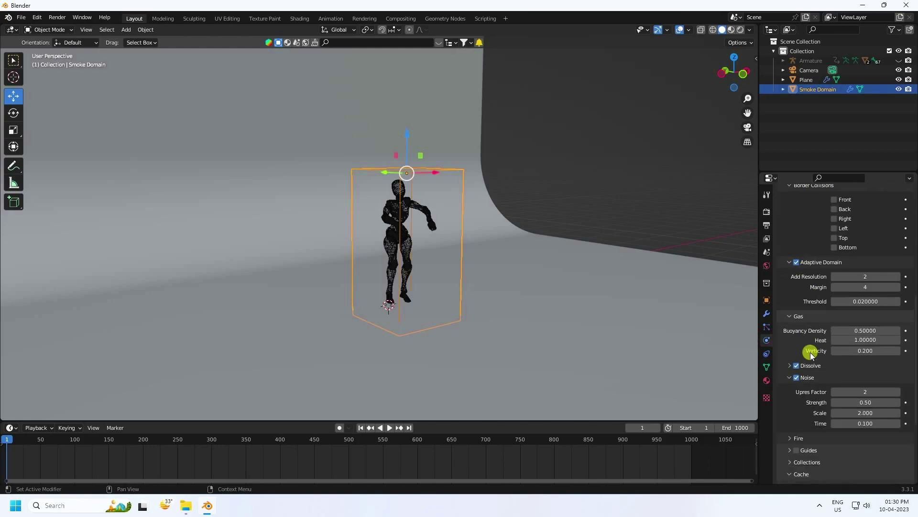
scroll(807, 418, "up", 15)
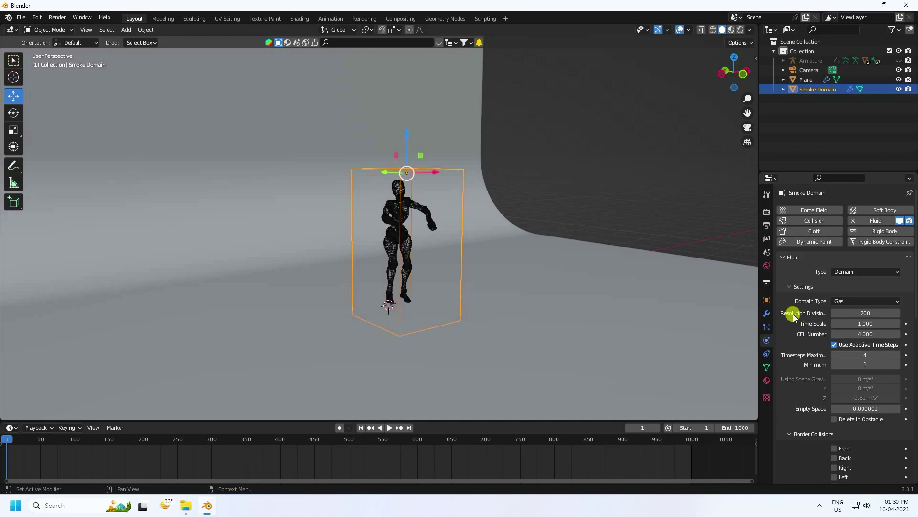
left_click(865, 313)
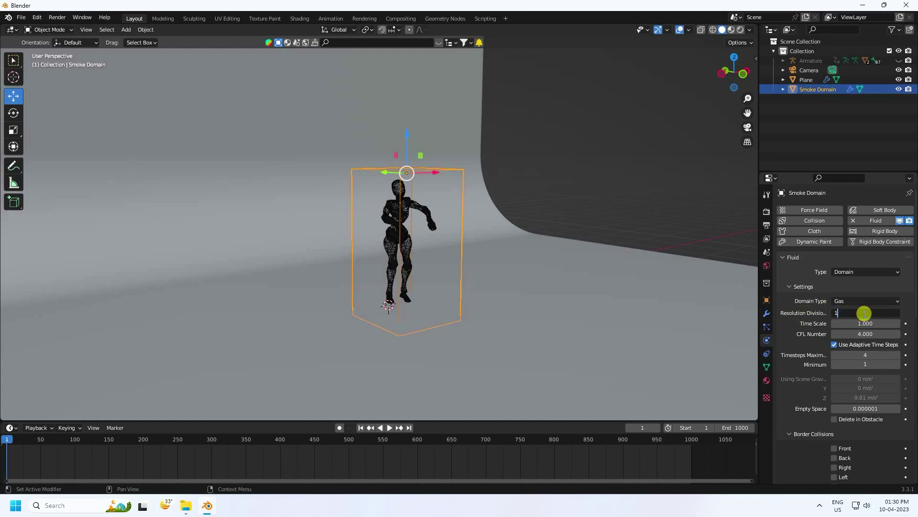
key("Return")
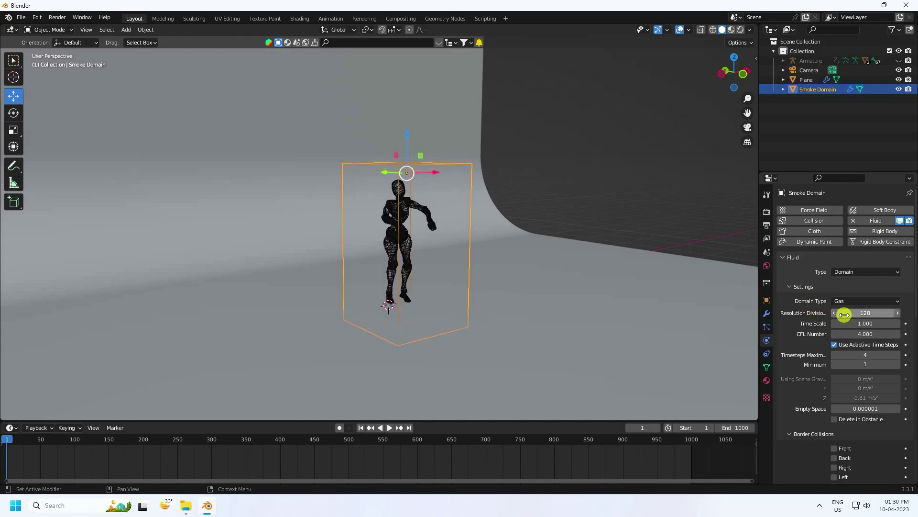
- Set the Smoke Domain's cache Type to All and bake the whole simulation
scroll(837, 352, "down", 15)
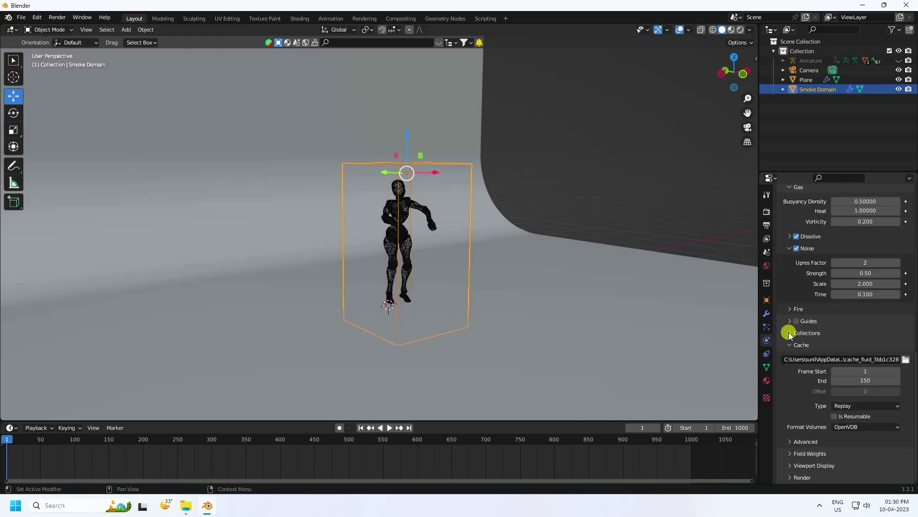
left_click(849, 405)
left_click(842, 437)
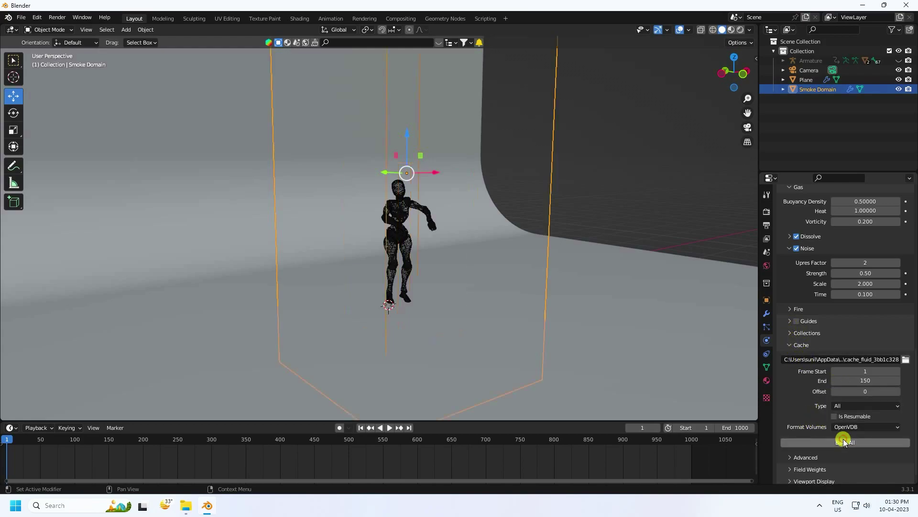
left_click(819, 443)
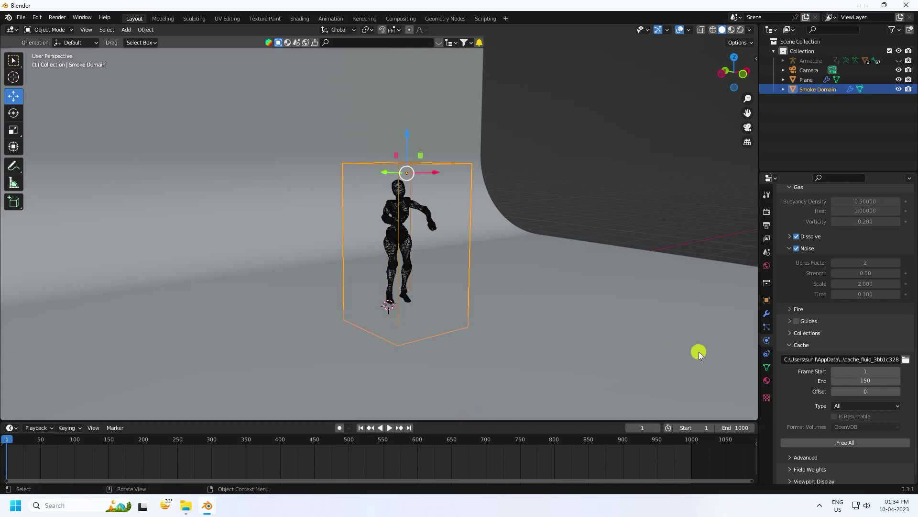
- Play back the baked smoke simulation close up on the character and stop it at frame 27
left_click(388, 427)
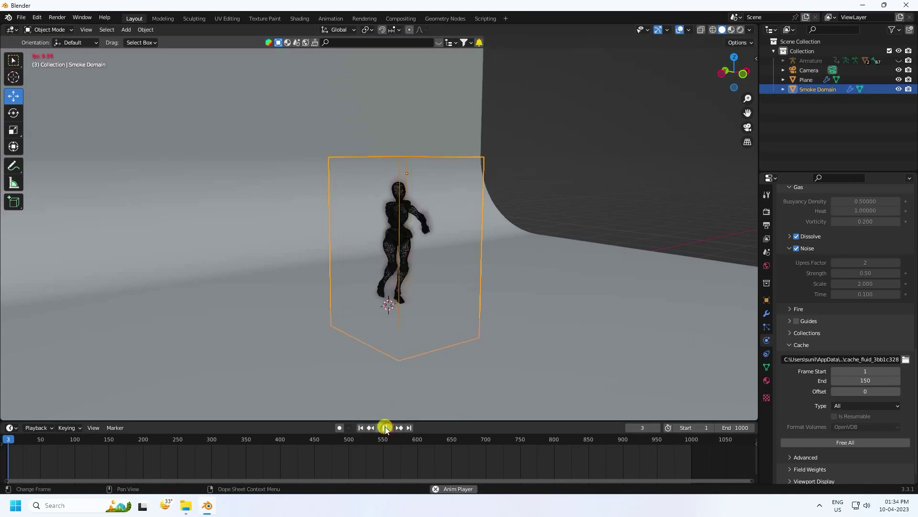
scroll(398, 200, "up", 4)
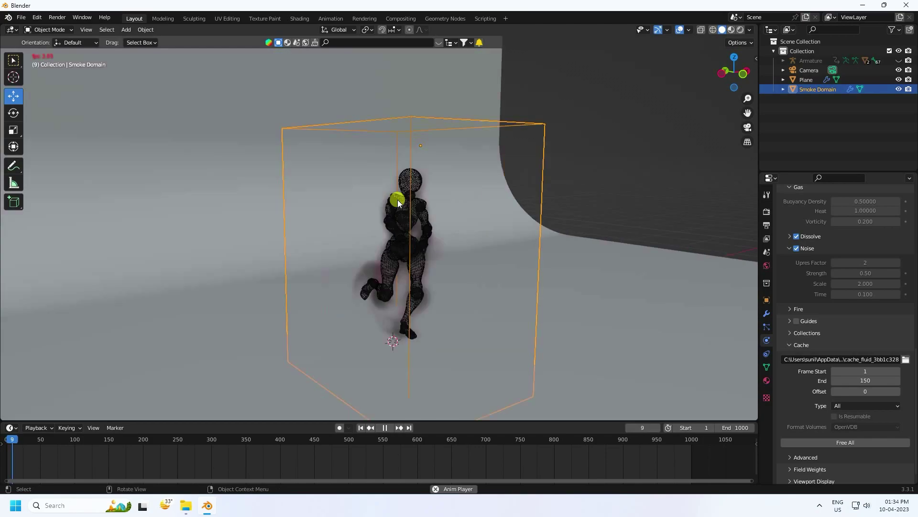
scroll(400, 199, "up", 3)
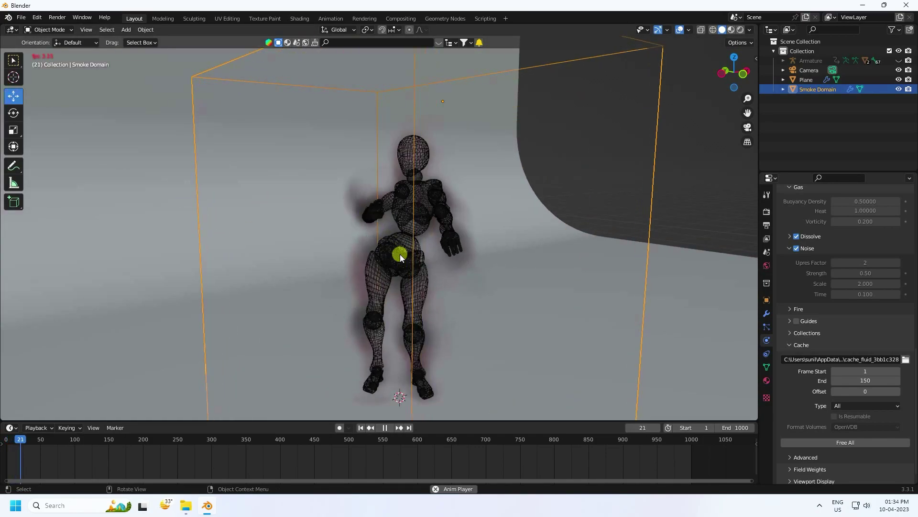
left_click(385, 428)
- Check the smoke around the character in Material Preview and Rendered shading, ending back in Solid shading
left_click(732, 30)
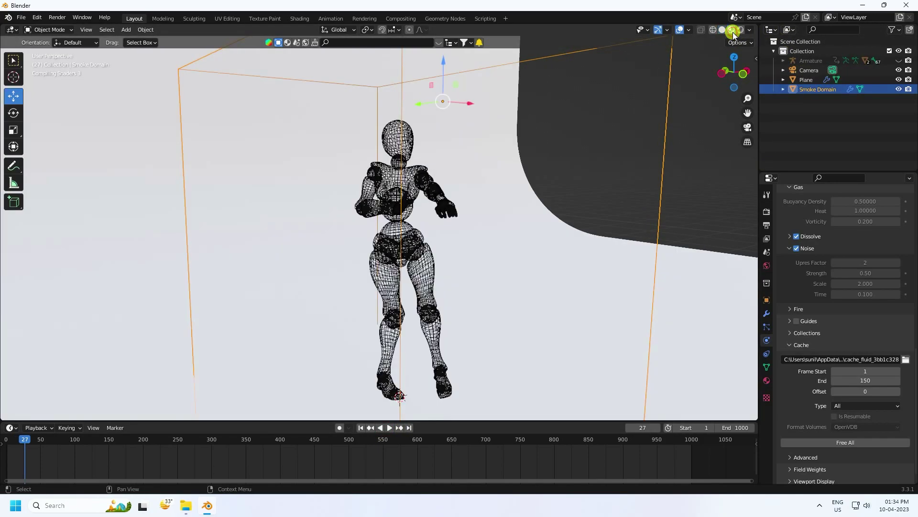
middle_click_drag(472, 287, 437, 285)
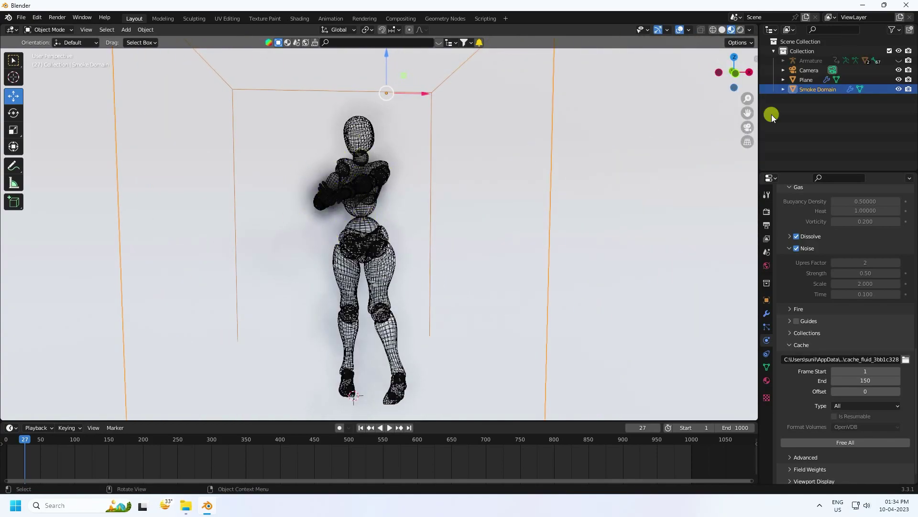
left_click(741, 29)
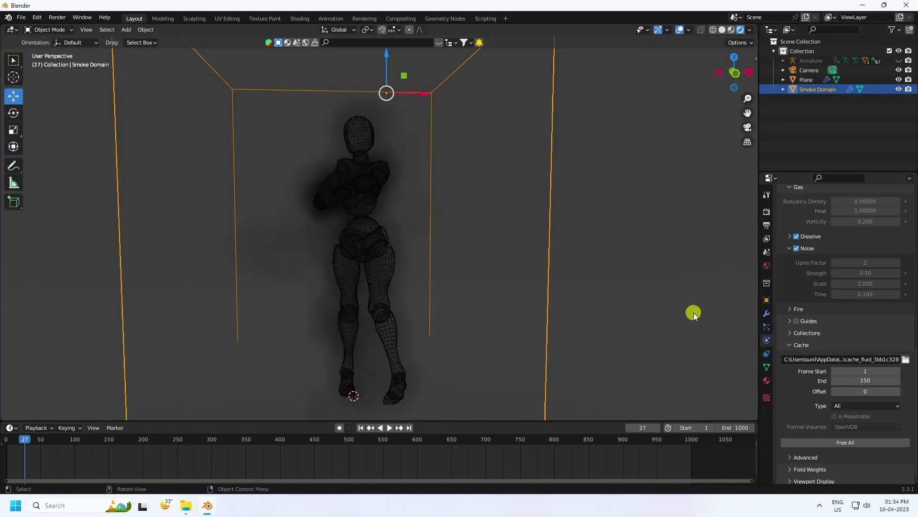
left_click(724, 29)
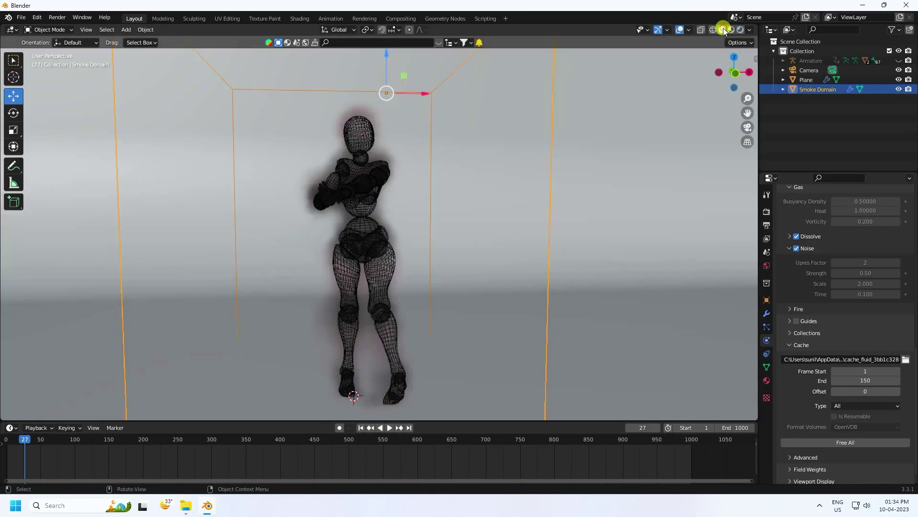
- Give the World background color an Environment Texture using brown_photostudio_01_4k.exr from the HDRi folder
left_click(768, 269)
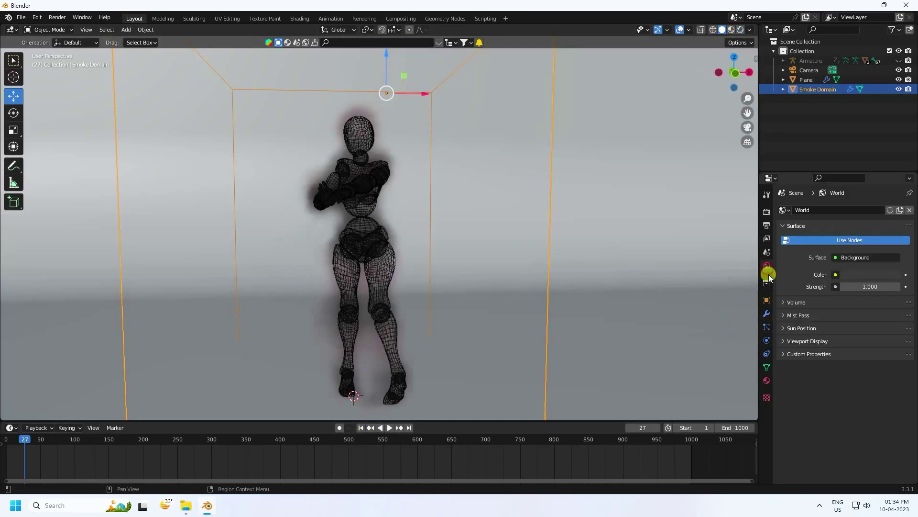
left_click(835, 276)
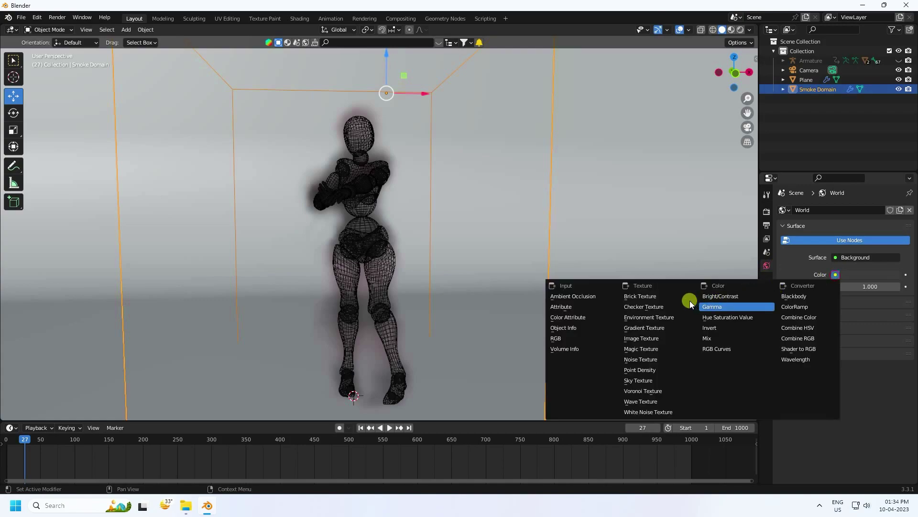
left_click(660, 318)
left_click(881, 286)
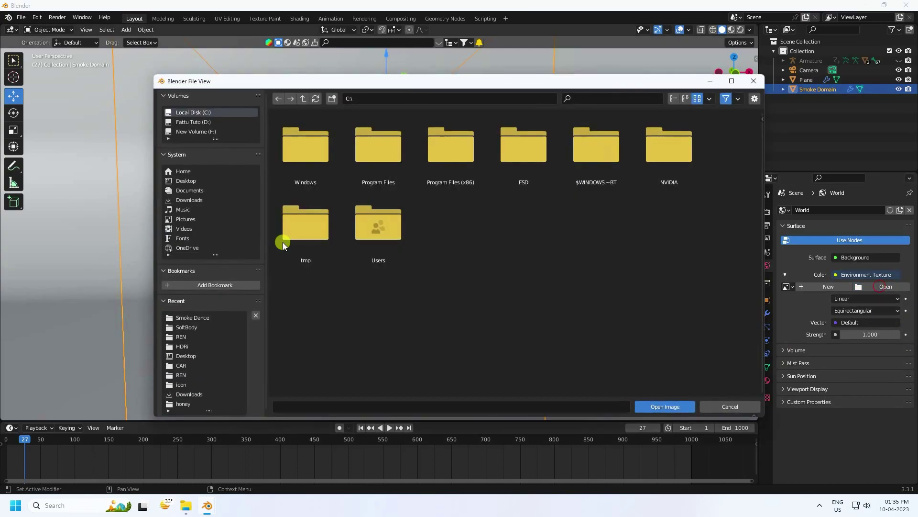
left_click(181, 345)
left_click(369, 141)
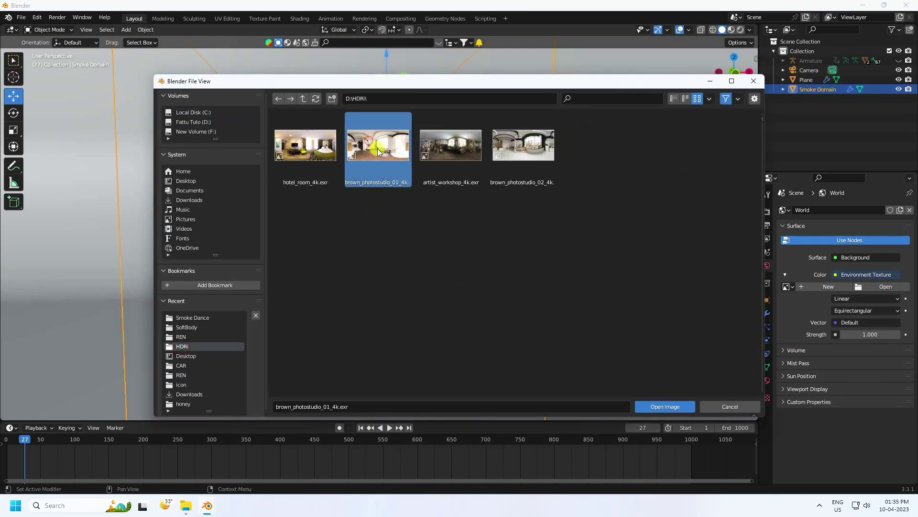
left_click(665, 409)
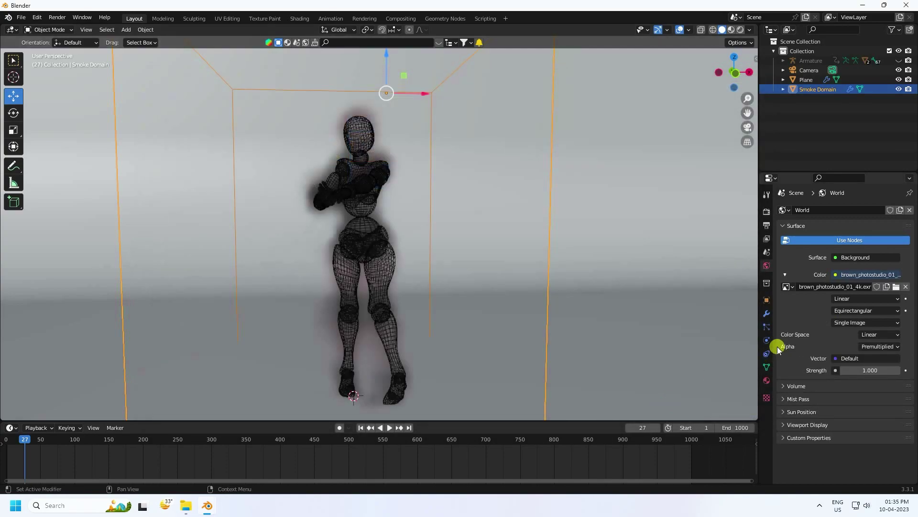
- Add an area light and raise it straight up above the character and the smoke domain
scroll(400, 293, "down", 5)
middle_click_drag(400, 293, 363, 273)
left_click(125, 31)
mouse_move(148, 162)
left_click(231, 190)
scroll(361, 250, "down", 3)
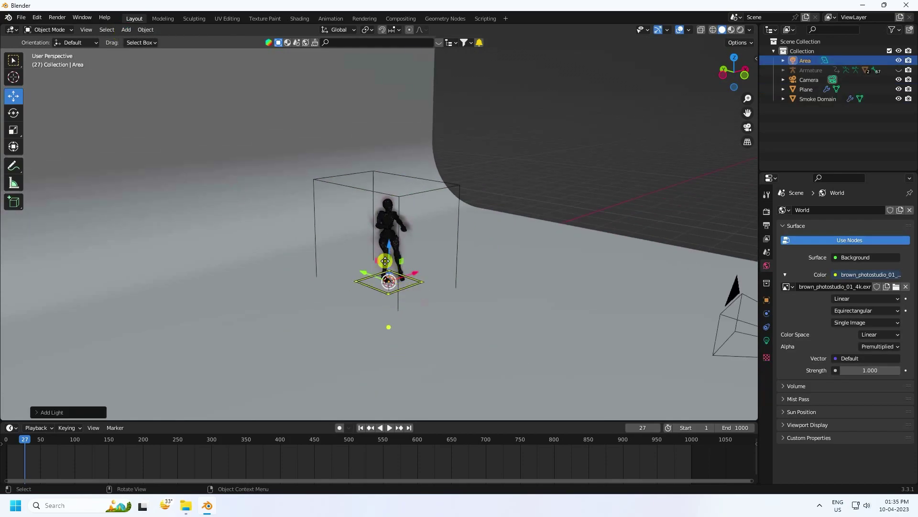
left_click_drag(388, 248, 385, 97)
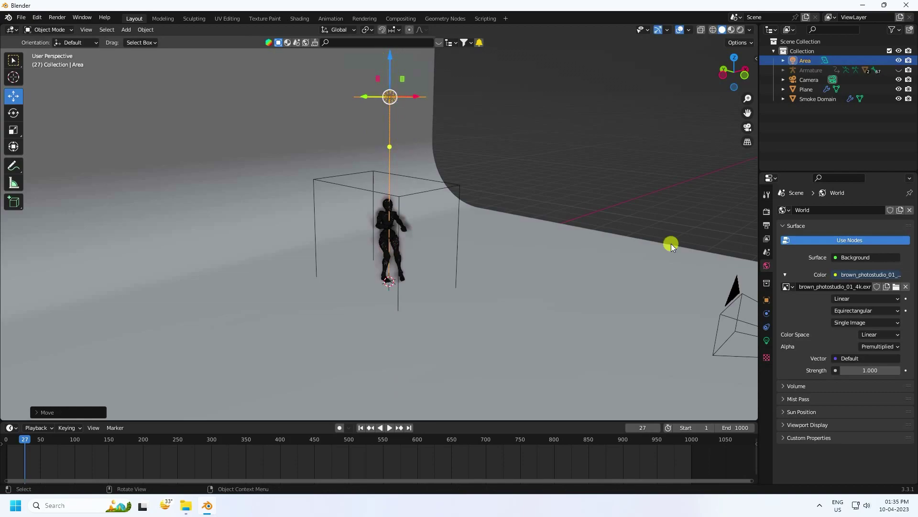
- Set the area light's size to 2 m and its power to 300 W
left_click(766, 340)
left_click(862, 337)
key("Return")
left_click(863, 336)
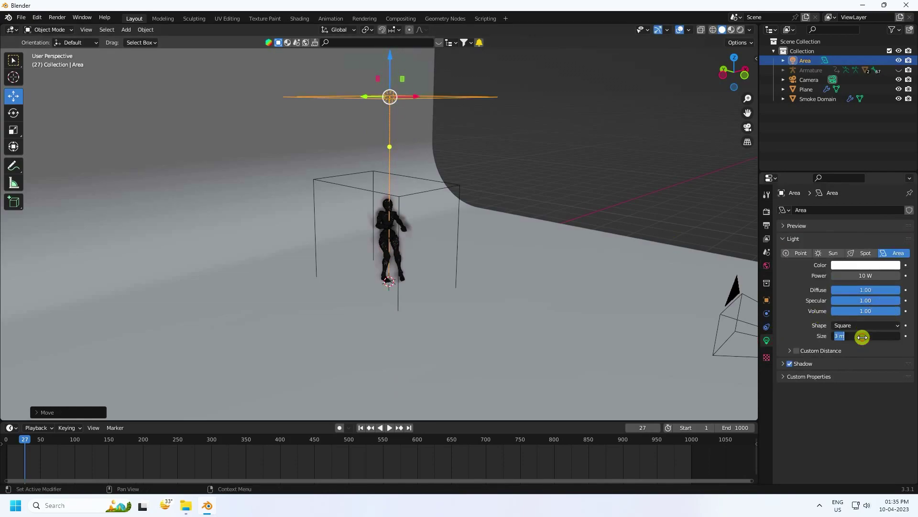
type("2")
key("Return")
left_click(862, 275)
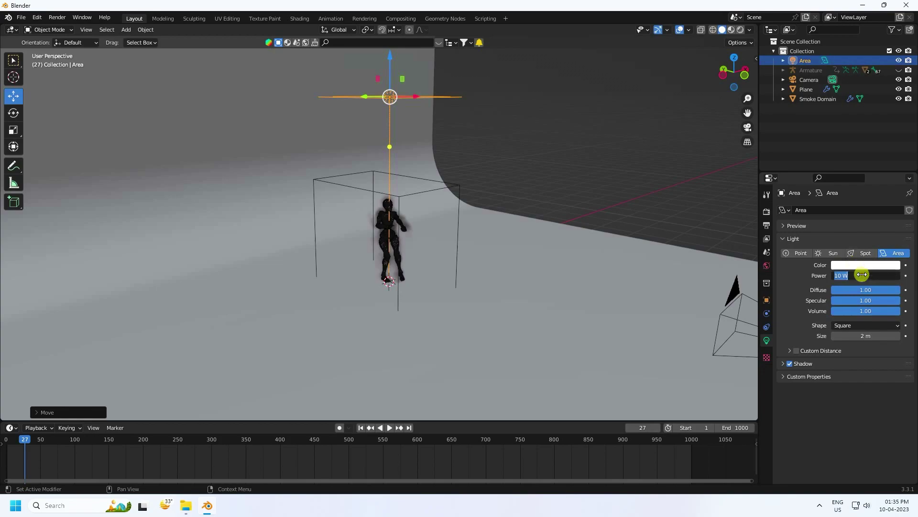
key("Return")
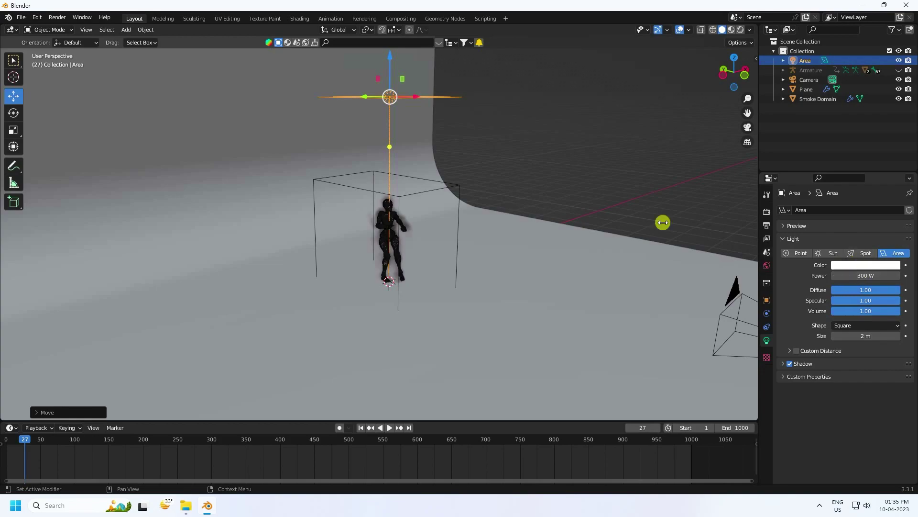
- Duplicate the area light, move the copy along Y to near the camera and lower it to about the character's height
middle_click_drag(694, 201, 631, 195)
key("ctrl+c")
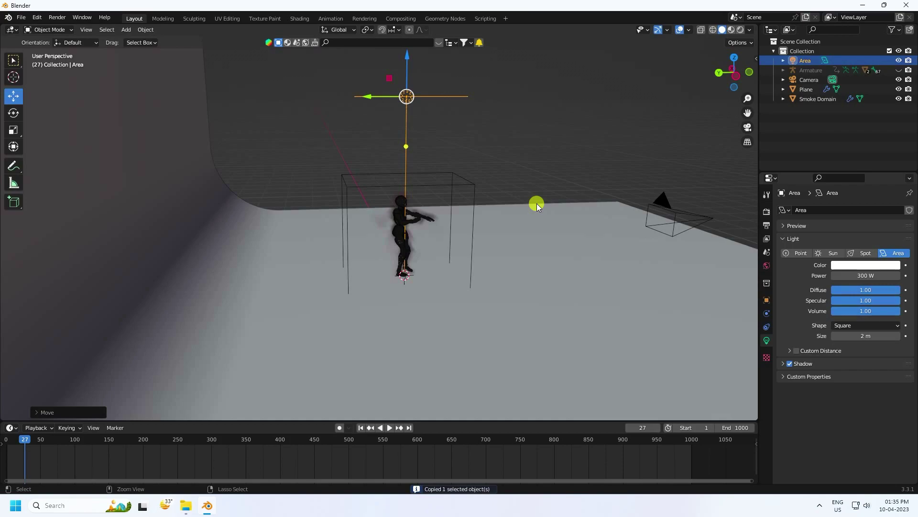
key("ctrl+v")
left_click_drag(369, 95, 638, 138)
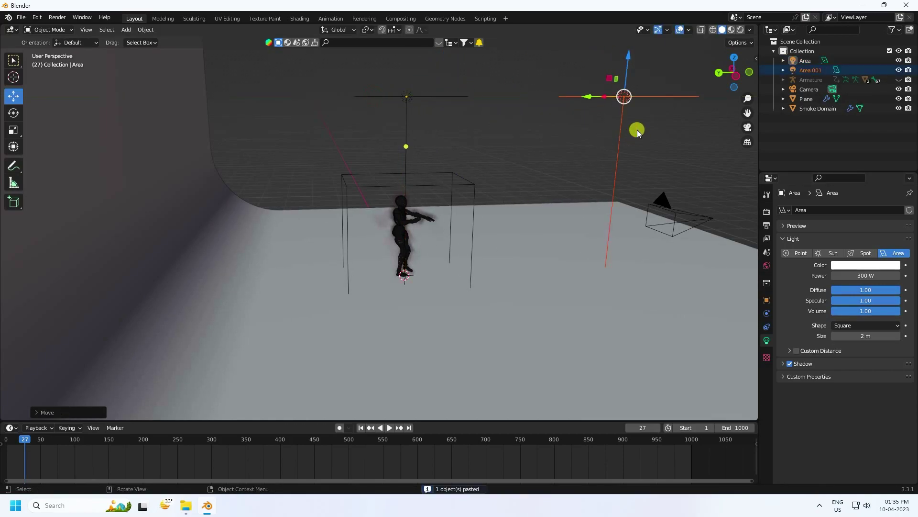
left_click_drag(633, 56, 650, 210)
mouse_move(650, 209)
middle_mouse_down()
mouse_move(622, 203)
mouse_move(648, 193)
middle_mouse_up()
left_click_drag(641, 171, 655, 261)
- Rotate the copied area light 90° about the global X axis so it points at the character
left_click(14, 113)
left_click(62, 414)
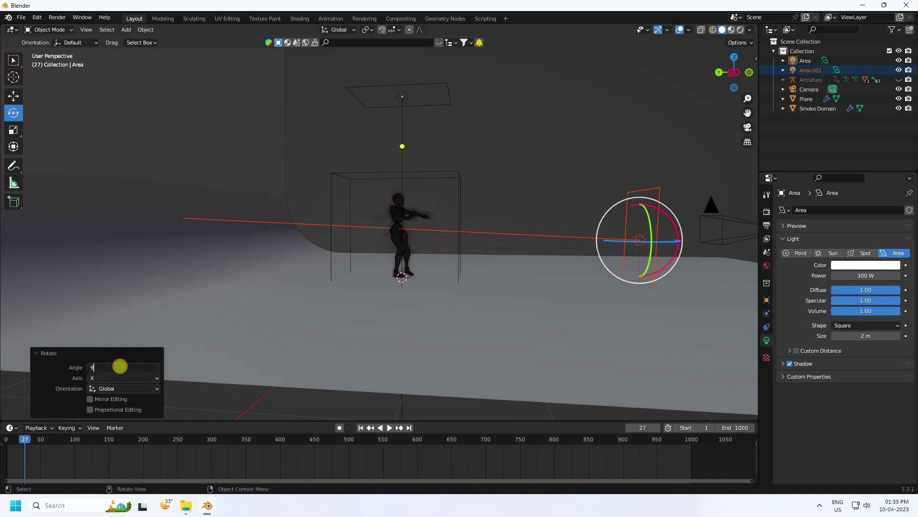
left_click(121, 367)
type("90")
key("Return")
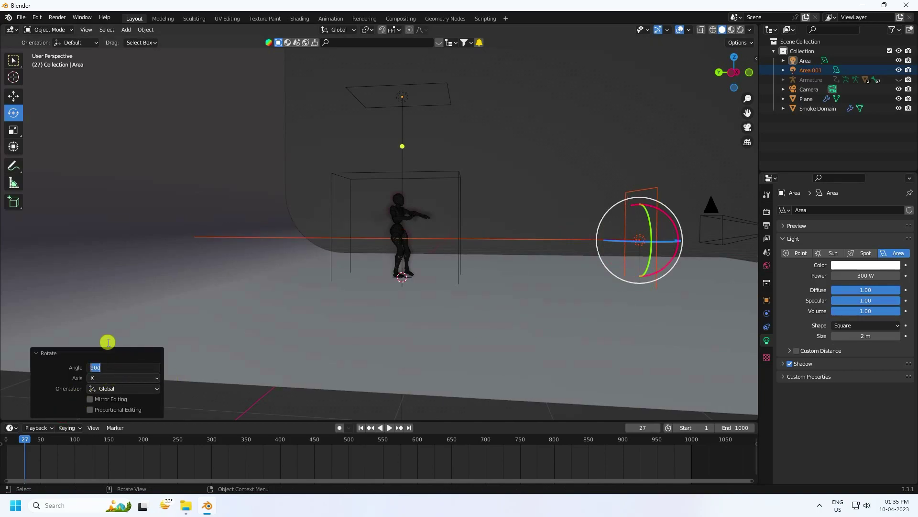
left_click(13, 96)
- Review the placement of both lights around the backdrop and view the scene through the camera
left_click(505, 237)
middle_click_drag(504, 237, 369, 310)
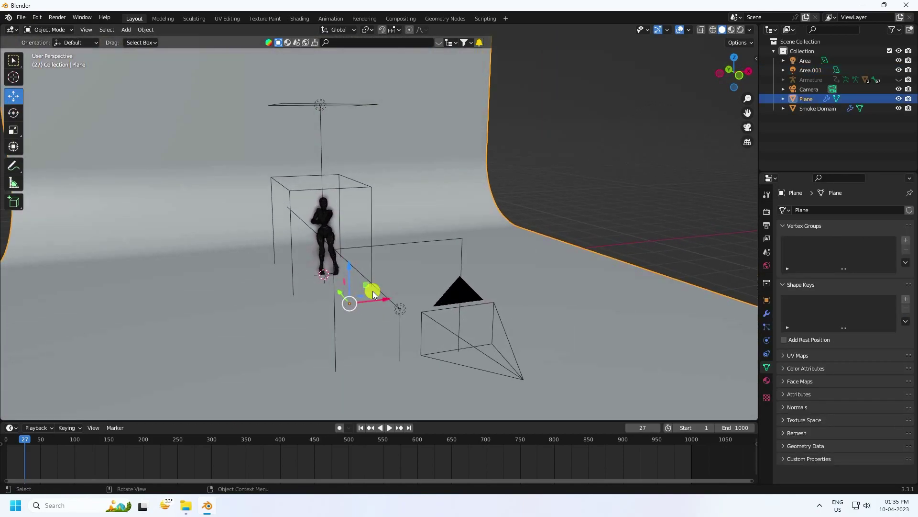
key("KP_0")
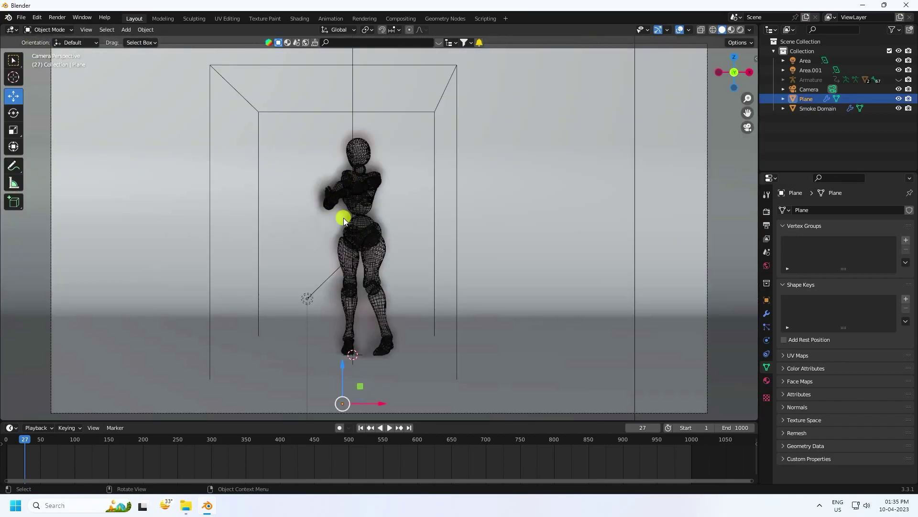
- Open the Smoke Domain's material nodes in the Shading workspace and add an Attribute node ahead of the Principled Volume
left_click(813, 109)
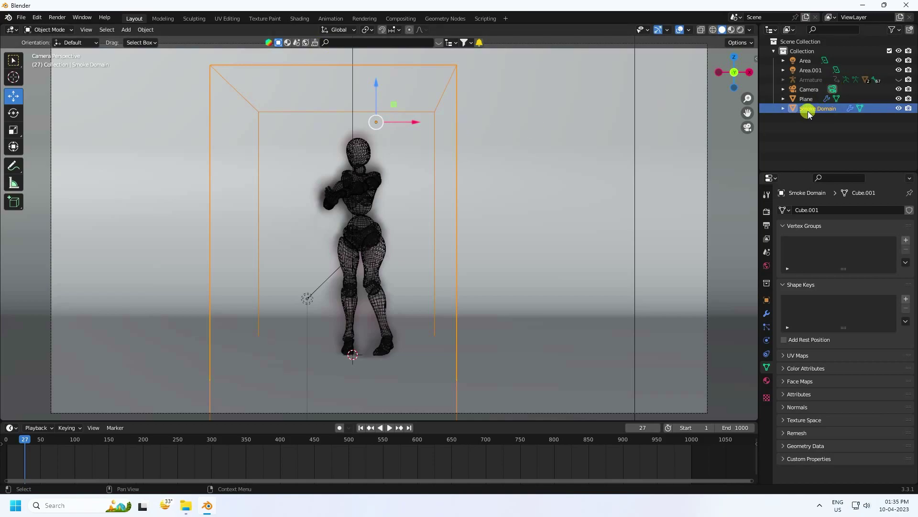
left_click(300, 18)
middle_click_drag(646, 401, 468, 380)
scroll(416, 354, "up", 3)
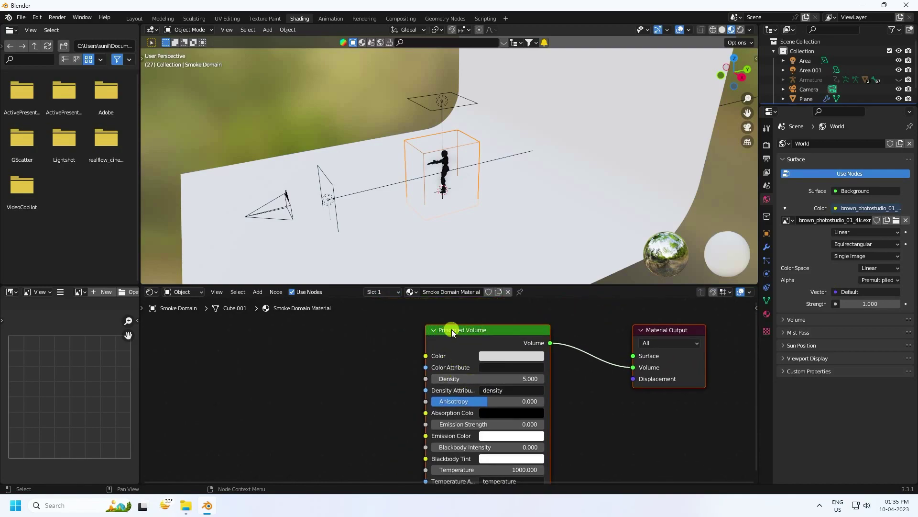
left_click(258, 292)
left_click(271, 317)
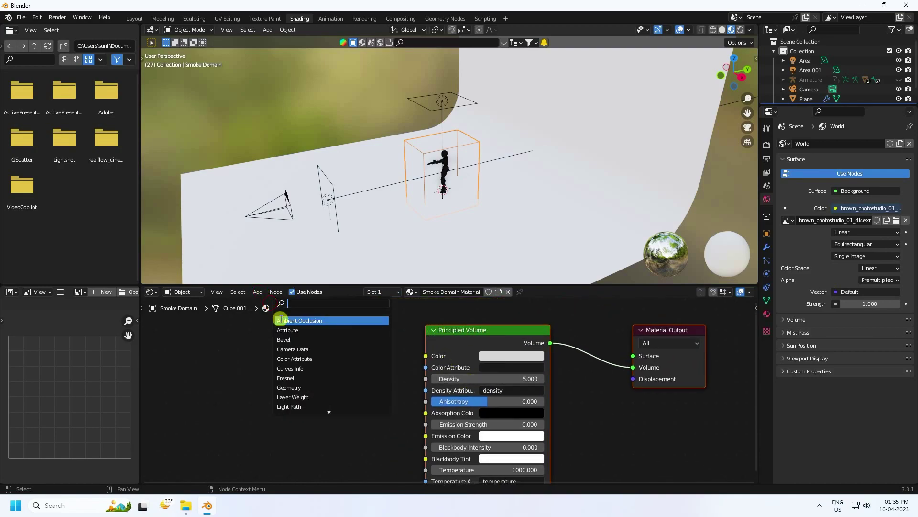
left_click(287, 329)
left_click(177, 387)
- Add a Vector Math node between the Attribute and Principled Volume nodes and set its operation to Scale
left_click(258, 292)
left_click(267, 303)
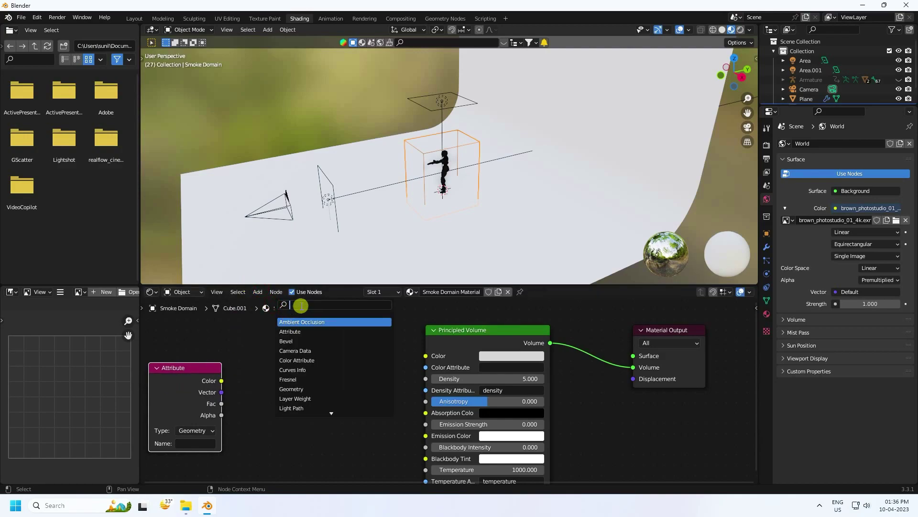
type("vec")
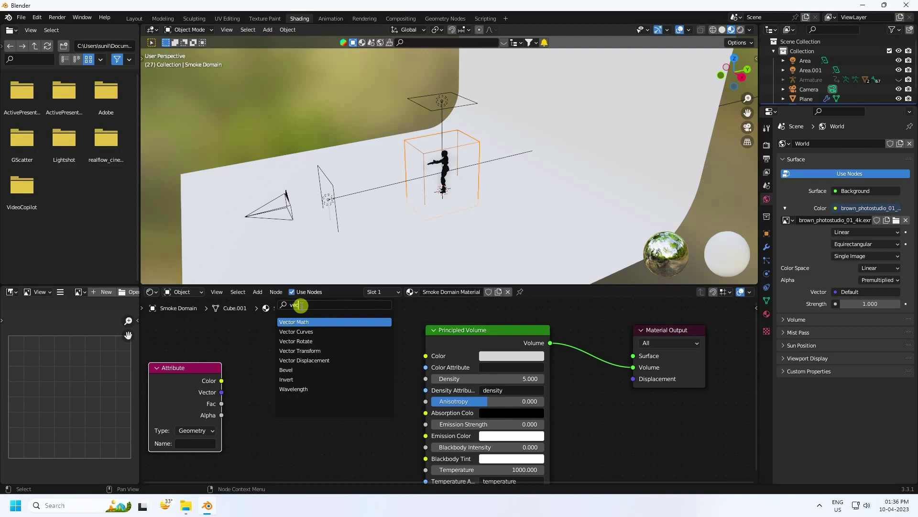
left_click(305, 322)
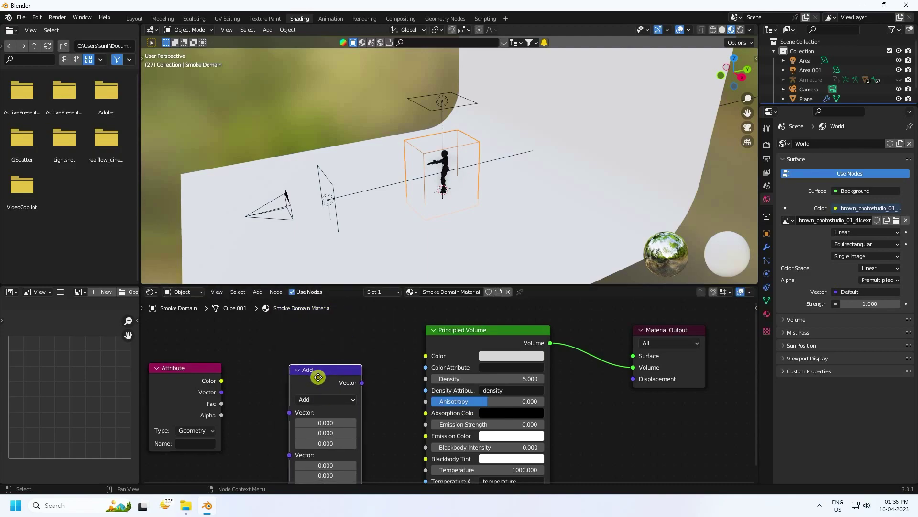
left_click(321, 366)
left_click(321, 366)
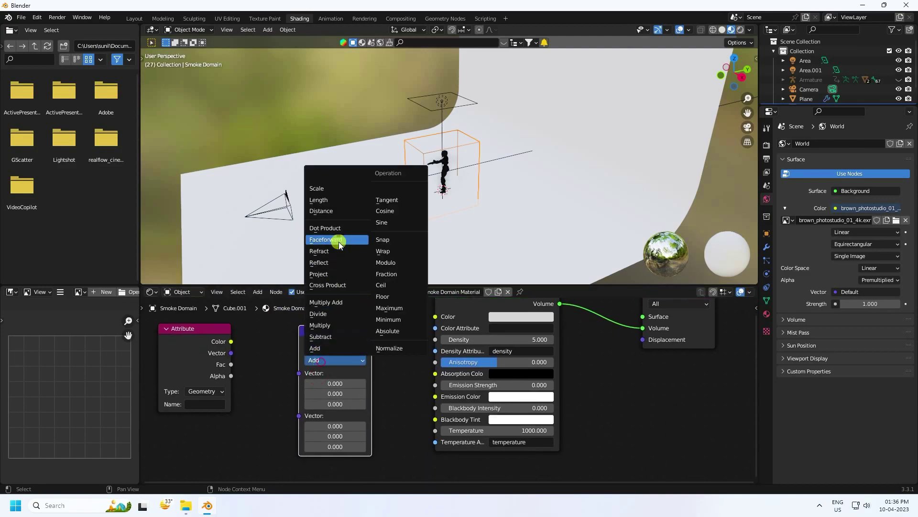
left_click(328, 190)
- Connect the Attribute's Color to the Scale node's Vector input and the Scale output to the Principled Volume's Color
left_click_drag(231, 343, 299, 374)
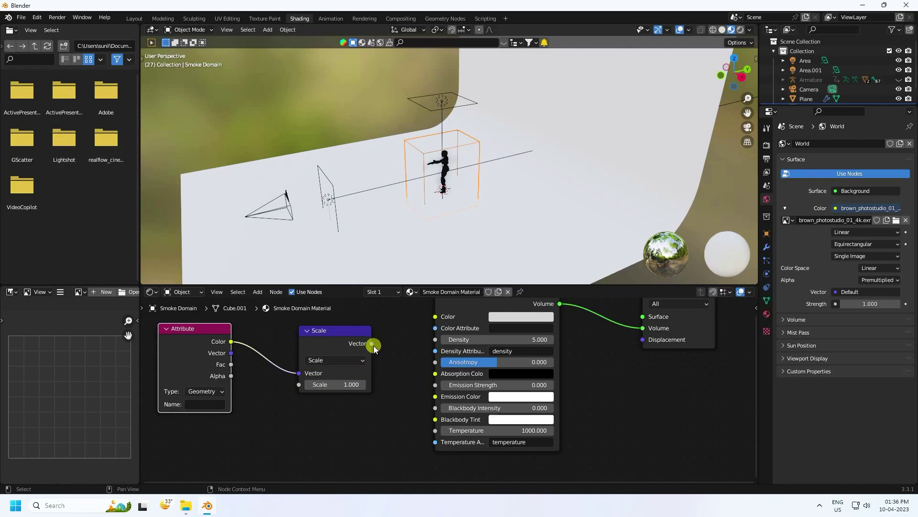
left_click_drag(373, 345, 410, 322)
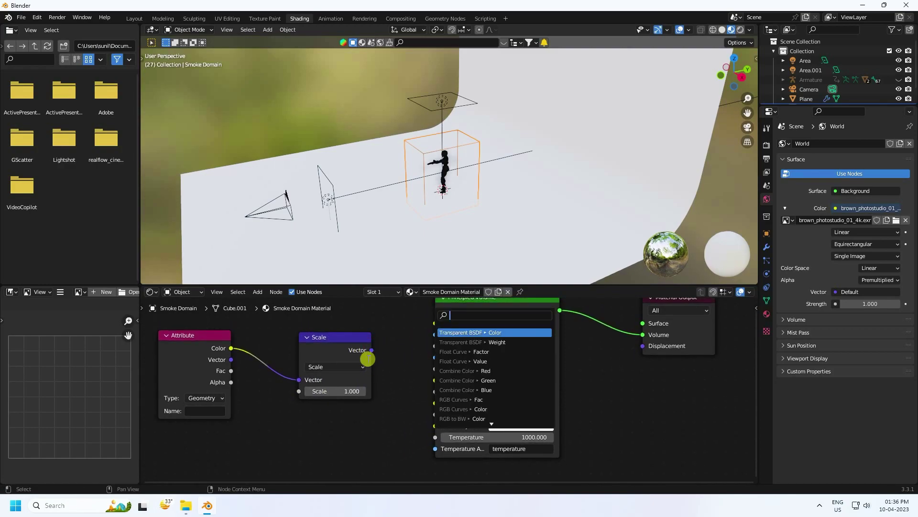
key("Escape")
left_click_drag(372, 350, 434, 323)
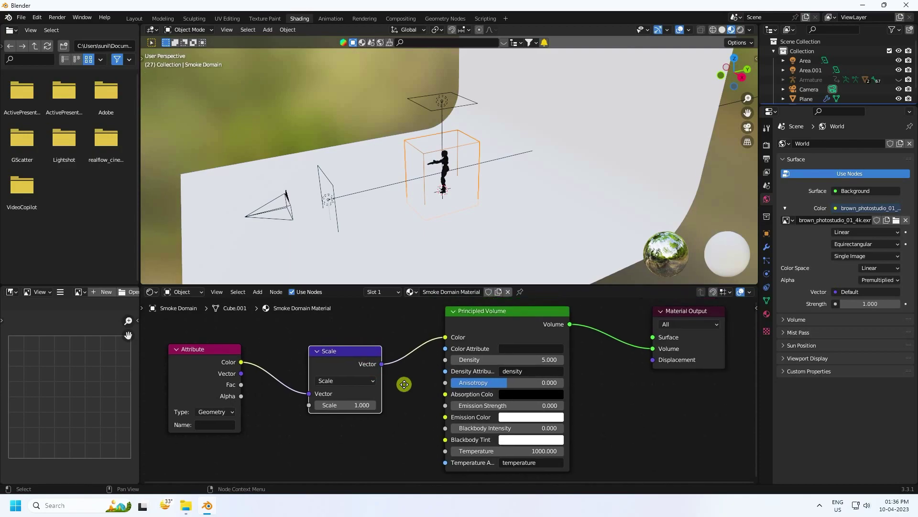
- Set the Attribute node's name to color and view the character and smoke from the front
scroll(400, 177, "up", 7)
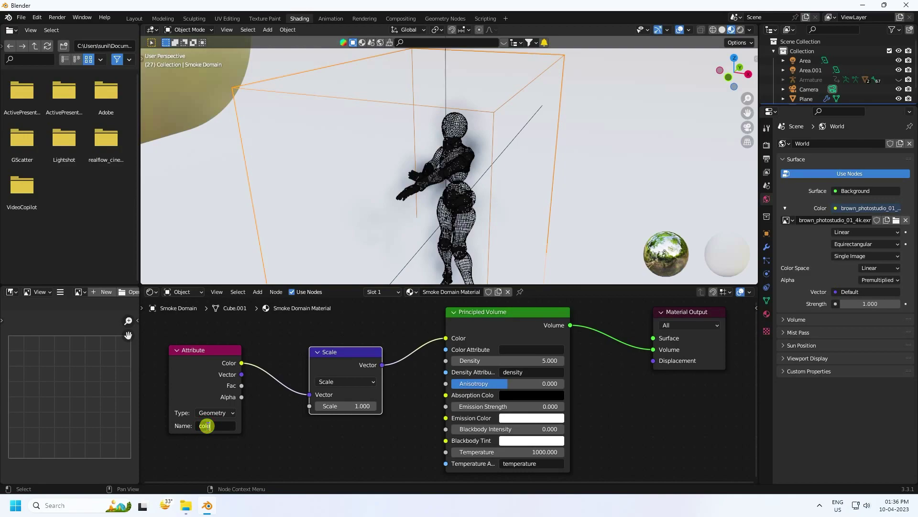
key("Return")
middle_click_drag(450, 214, 458, 184)
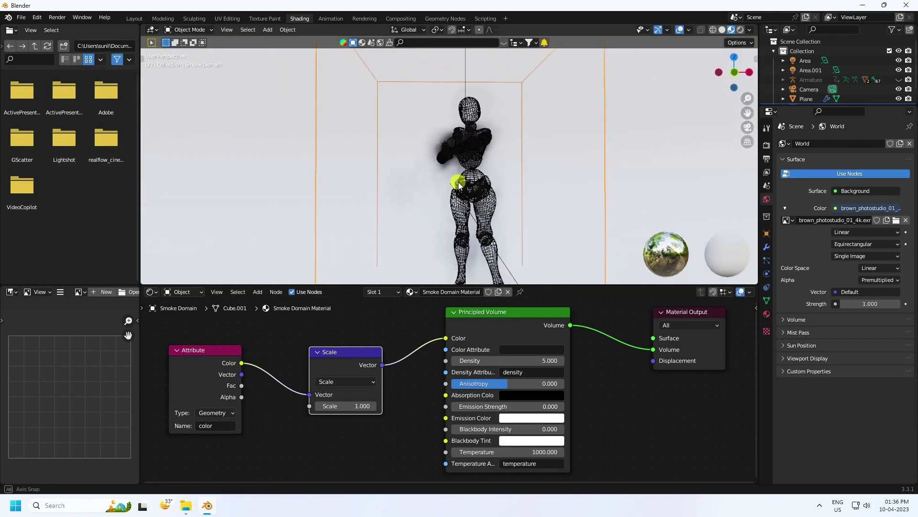
- Set the Scale node's factor to 3 and the Principled Volume's Density to 15
left_click(350, 408)
type("3")
key("Return")
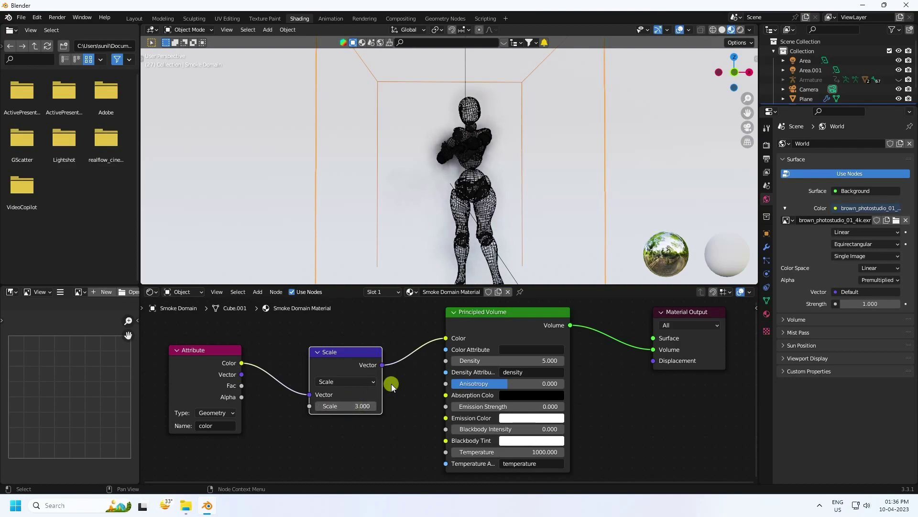
left_click(501, 350)
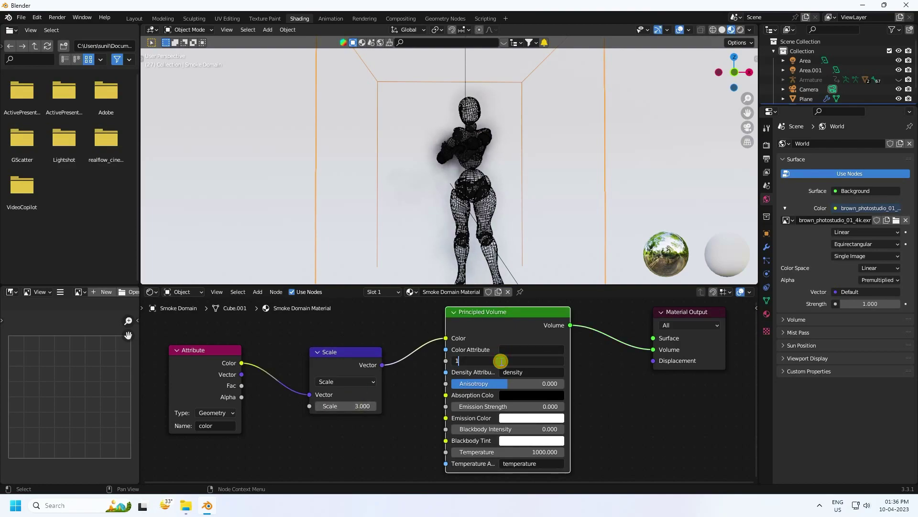
key("Return")
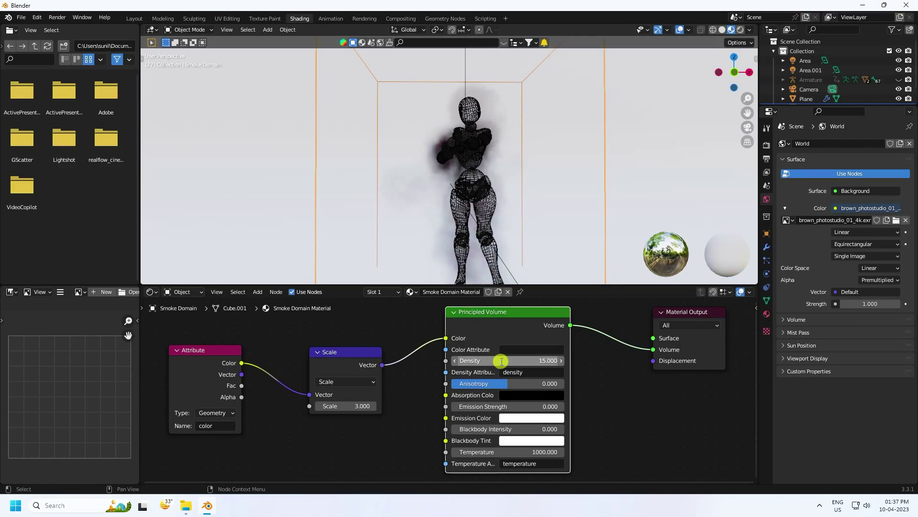
- Switch the viewport to Rendered shading and set the render engine to Cycles
left_click(740, 31)
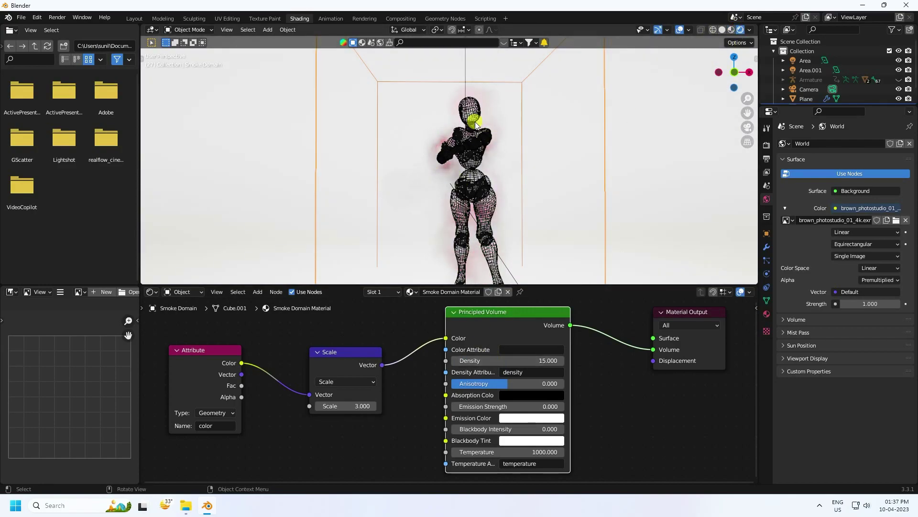
scroll(484, 157, "up", 2)
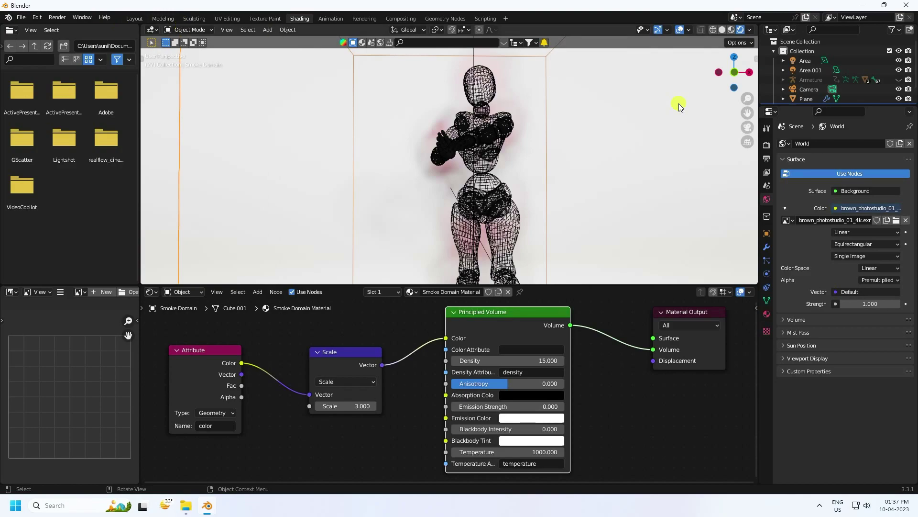
left_click(767, 145)
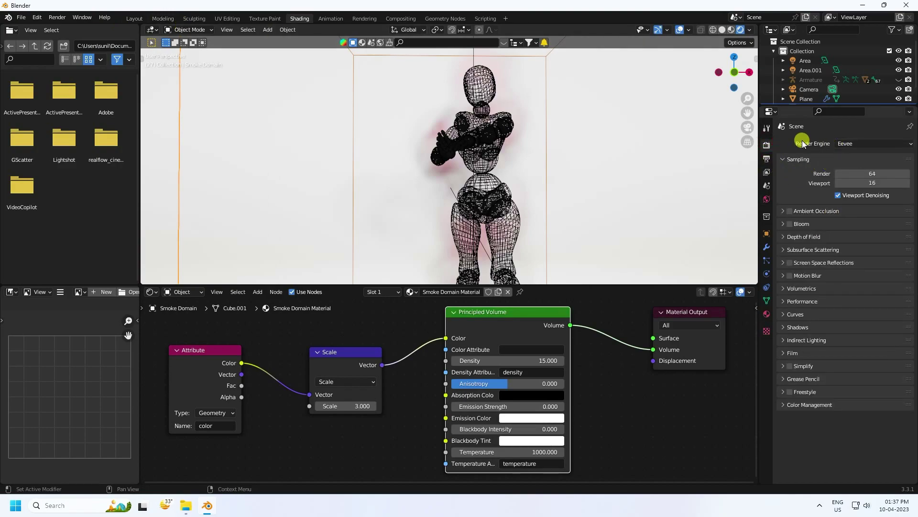
left_click(843, 143)
left_click(838, 176)
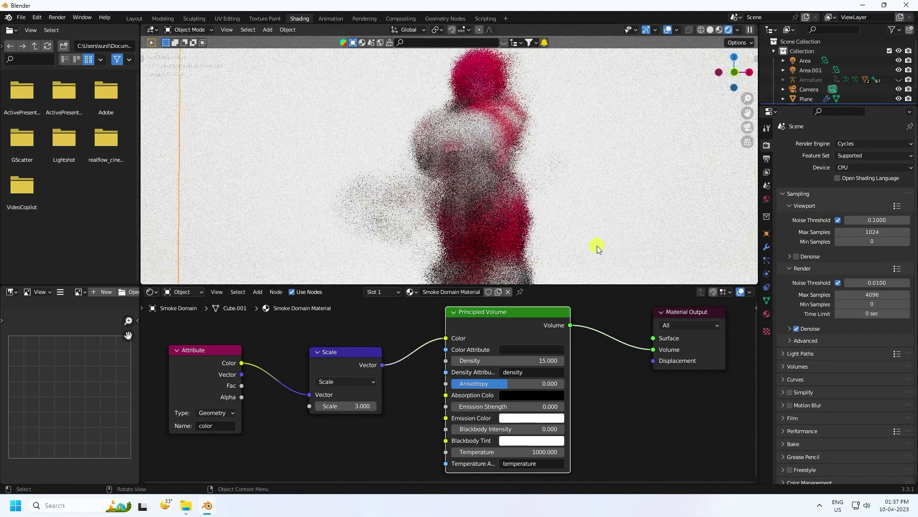
- Set Max Samples to 128 for both the final render and the viewport
left_click(875, 295)
type("128")
key("Return")
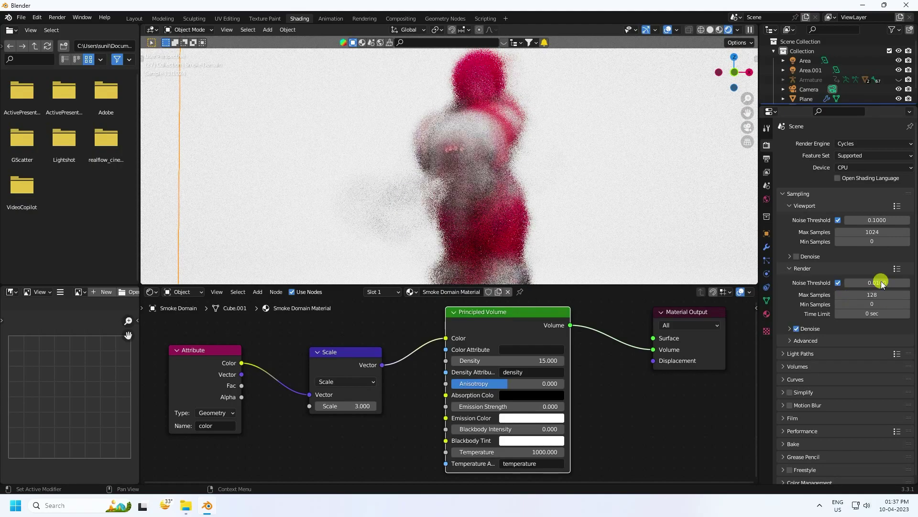
left_click(879, 231)
type("128")
key("Return")
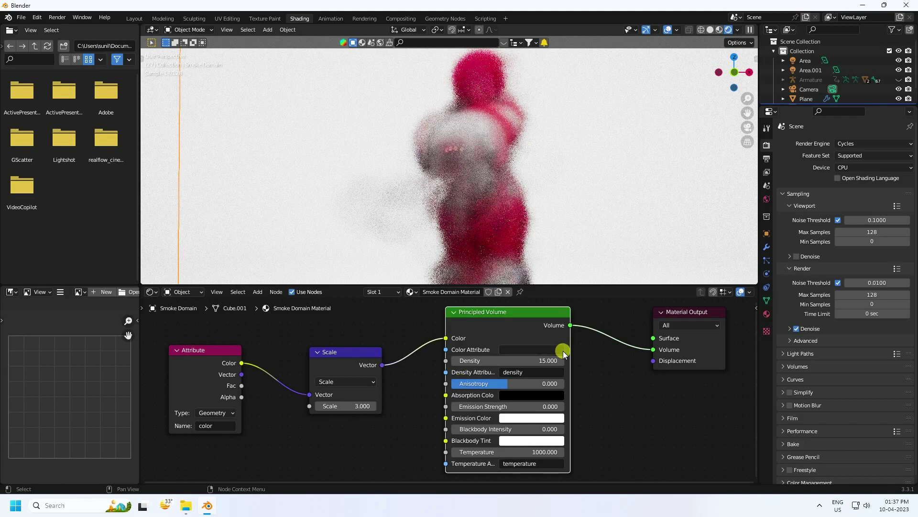
- Set the Principled Volume's Density to 10
left_click(546, 359)
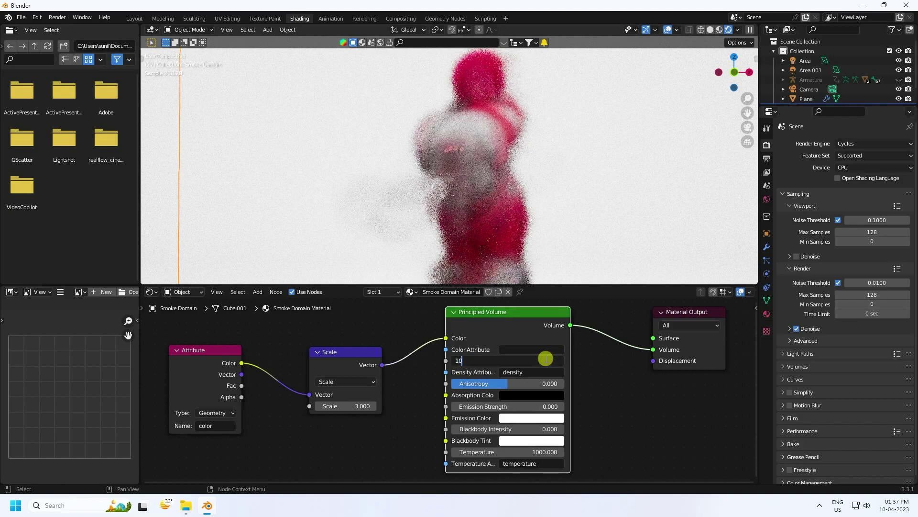
type("10")
key("Return")
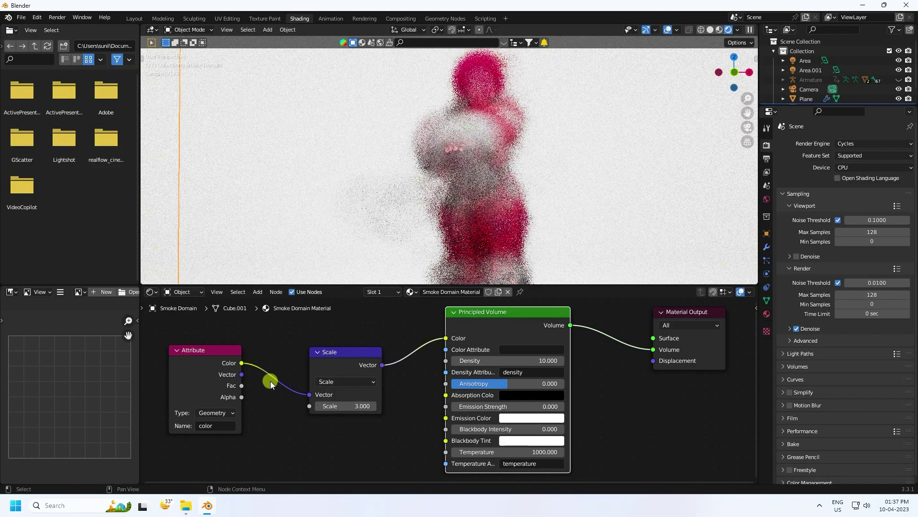
- In the Layout workspace, go to frame 137 and examine the smoke colors around the character in Rendered shading
left_click(136, 18)
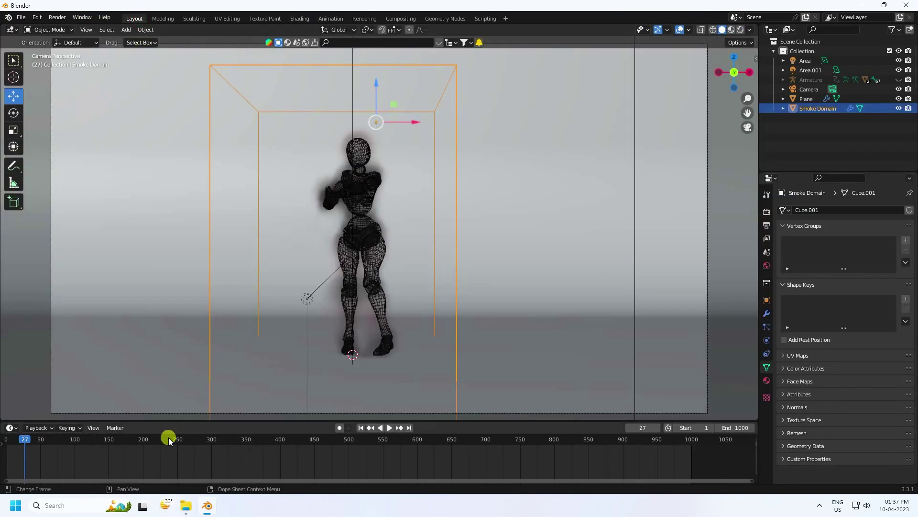
left_click(100, 441)
key("space")
key("space")
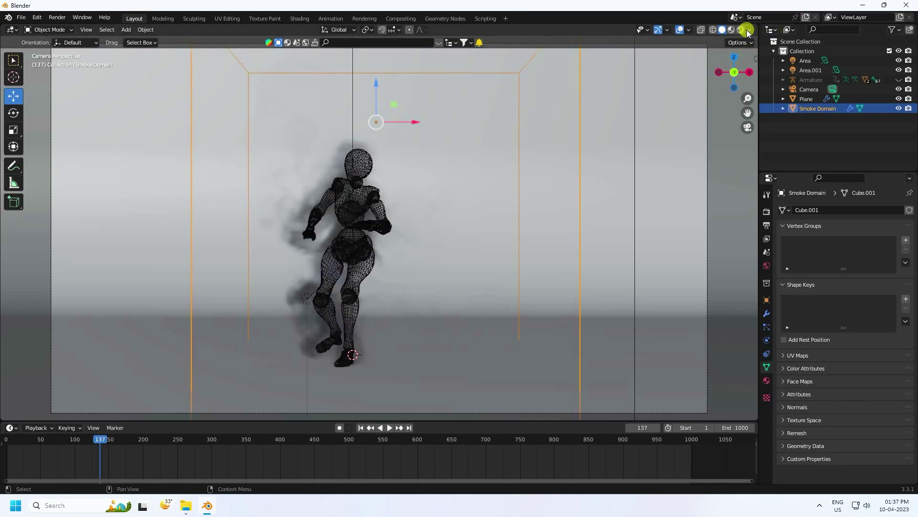
left_click(740, 30)
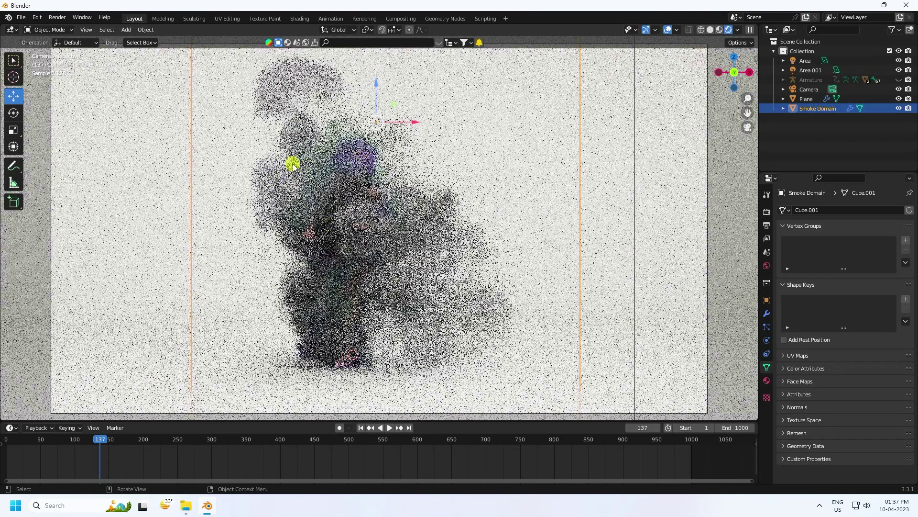
scroll(306, 182, "up", 2)
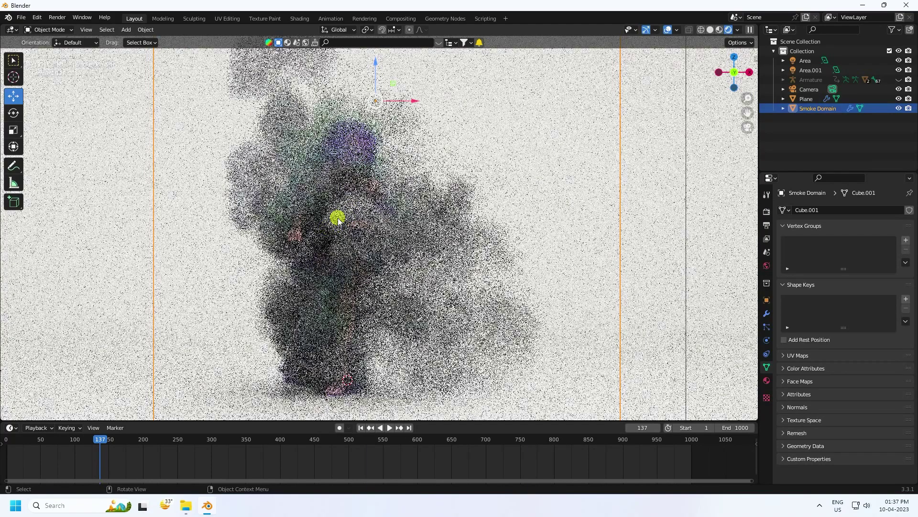
scroll(439, 199, "down", 2)
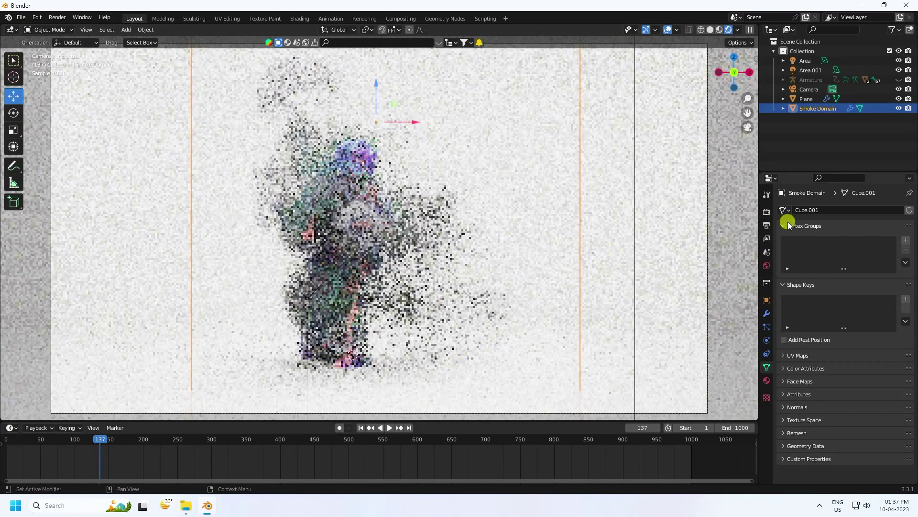
- Free the Smoke Domain's baked fluid cache and return to its main domain settings
left_click(767, 340)
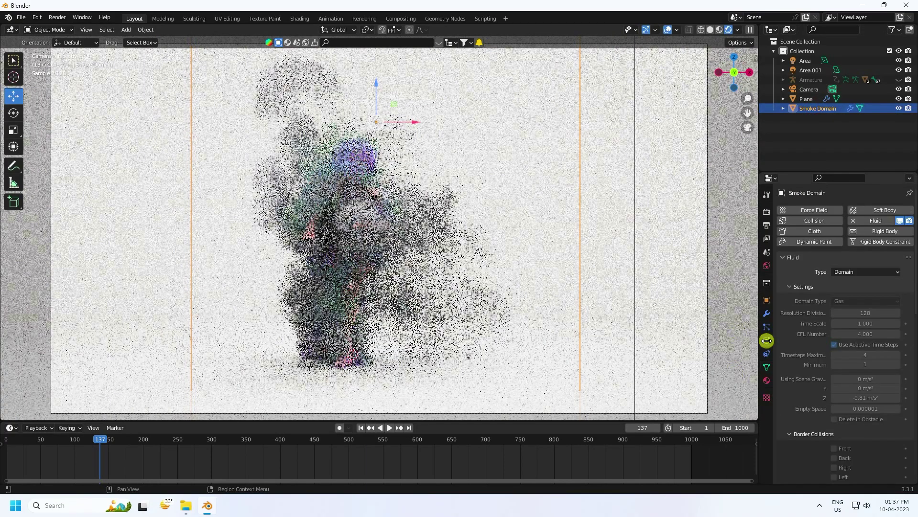
scroll(809, 366, "down", 15)
left_click(843, 428)
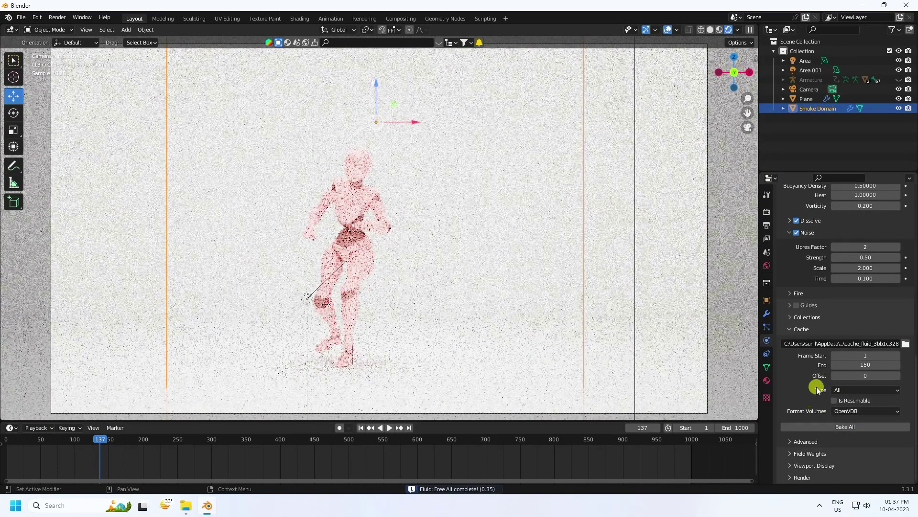
scroll(810, 389, "up", 14)
scroll(808, 389, "up", 6)
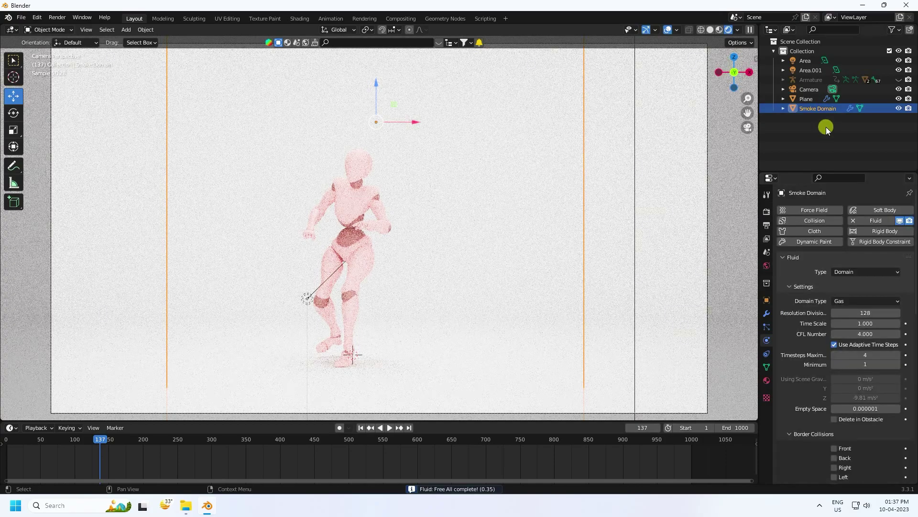
- Set the Surface Emission of the Beta_Surface mesh's smoke flow source to 0.8
left_click(359, 208)
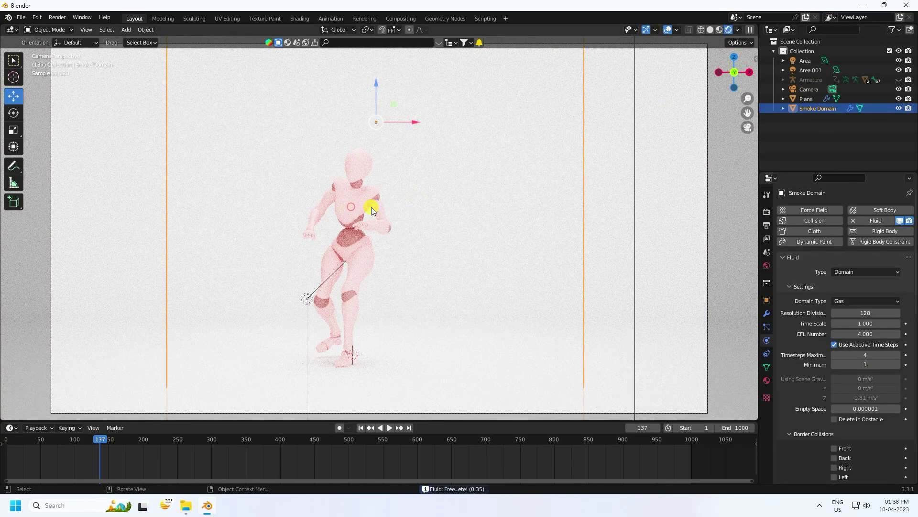
left_click(783, 80)
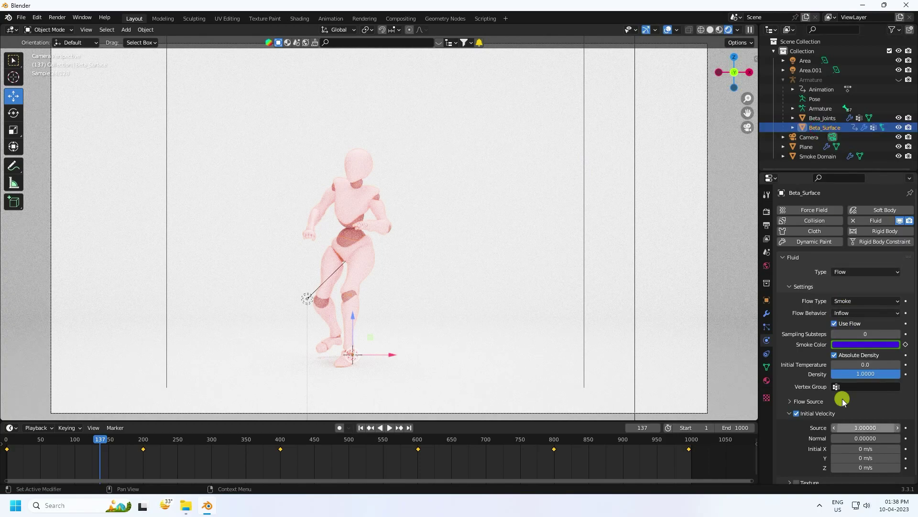
scroll(820, 409, "down", 1)
left_click(802, 397)
scroll(798, 411, "down", 1)
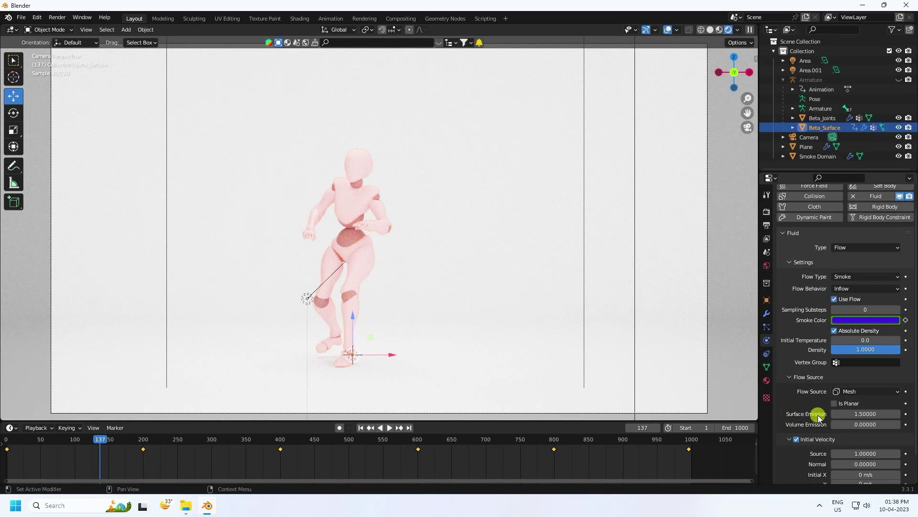
left_click(873, 413)
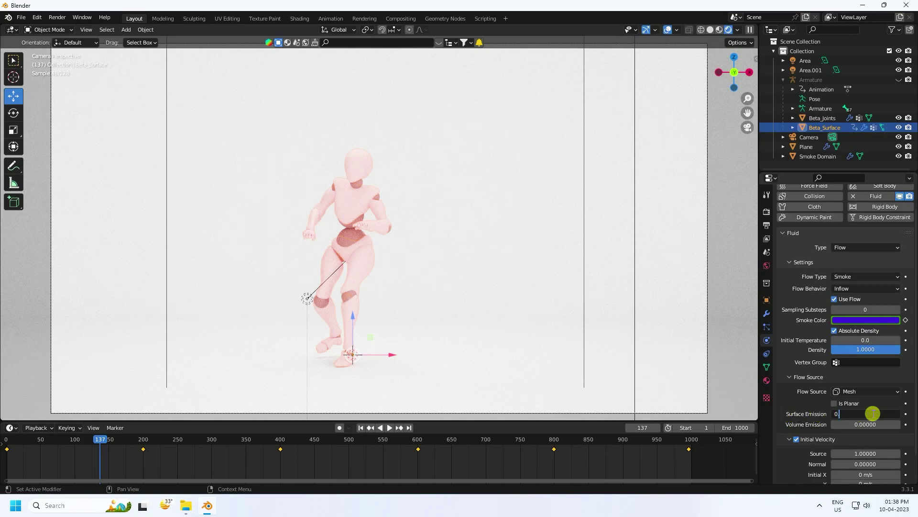
key("Return")
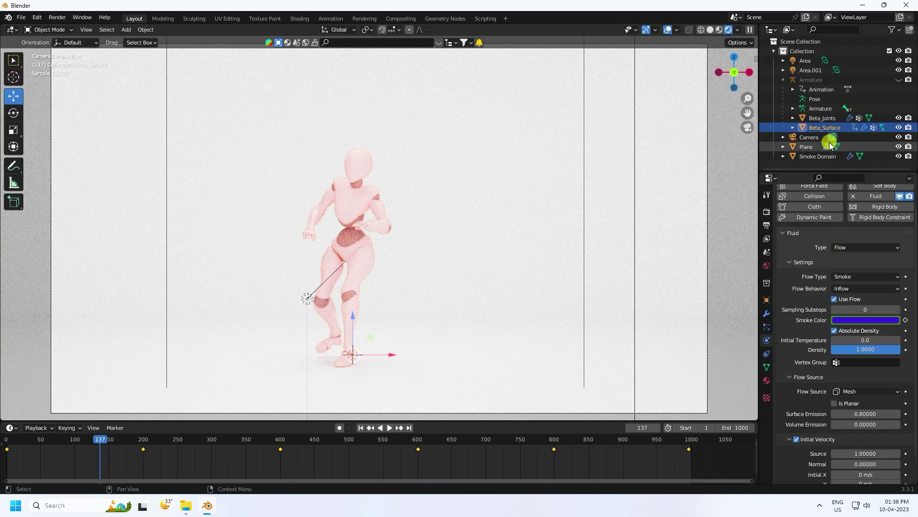
- Set the Surface Emission of the Beta_Joints mesh's smoke flow source to 0.8
left_click(833, 119)
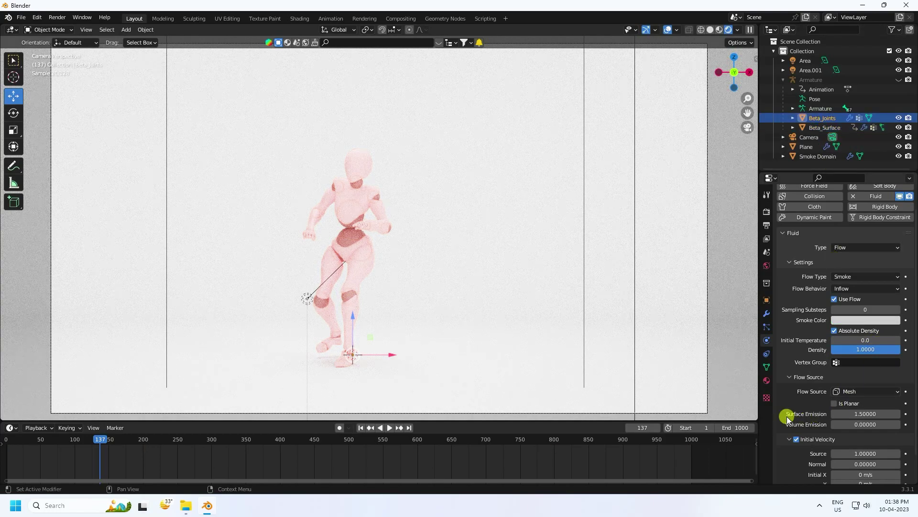
left_click(852, 412)
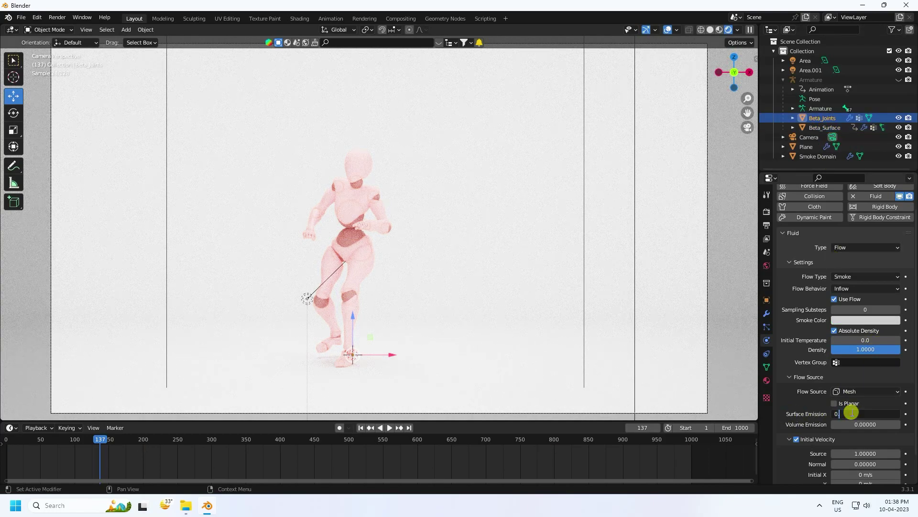
type("0.8")
key("Return")
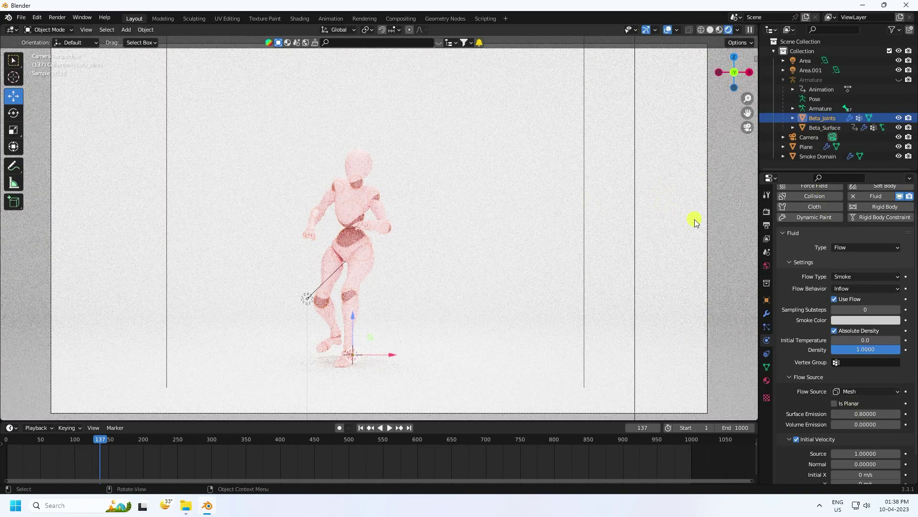
- Switch the viewport to Solid shading and set the Smoke Domain's Resolution Divisions to 200
left_click(711, 28)
scroll(537, 204, "down", 3)
middle_click_drag(537, 203, 561, 190)
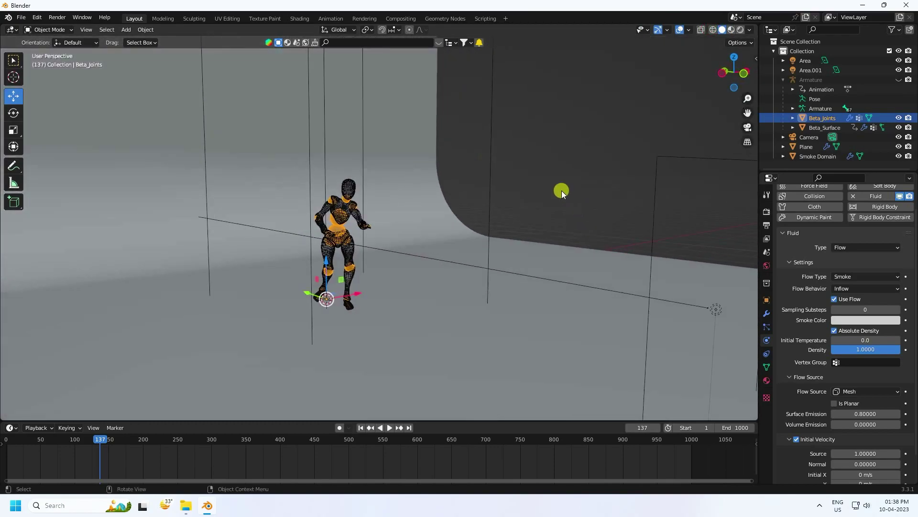
left_click(487, 154)
scroll(820, 382, "down", 10)
scroll(813, 386, "down", 3)
type("0")
key("Return")
scroll(847, 349, "up", 15)
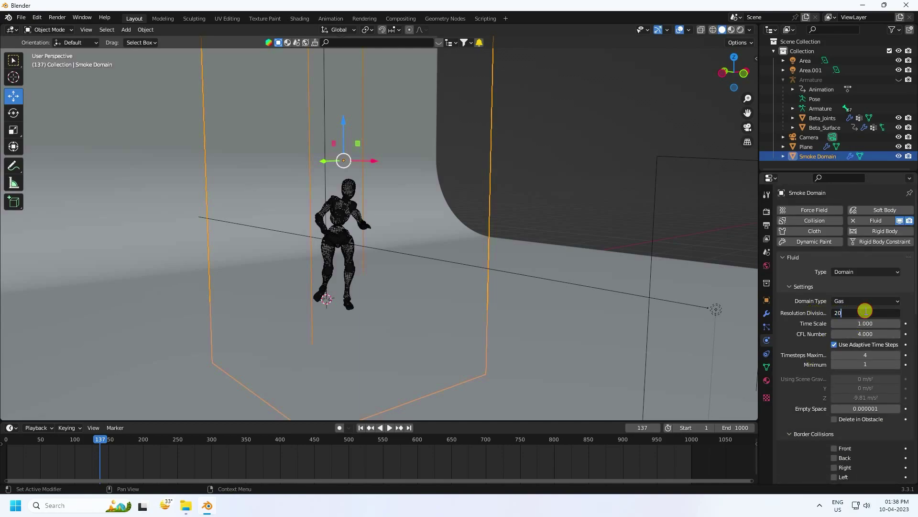
left_click(866, 312)
type("200")
key("Return")
- Set the Smoke Domain's gas Buoyancy Density and Heat to 2 each
scroll(794, 385, "down", 11)
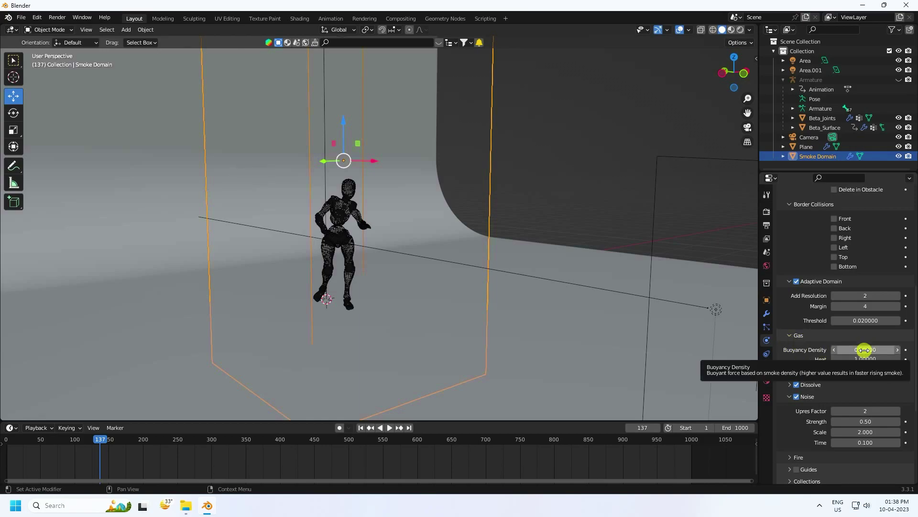
left_click_drag(864, 350, 865, 350)
key("Return")
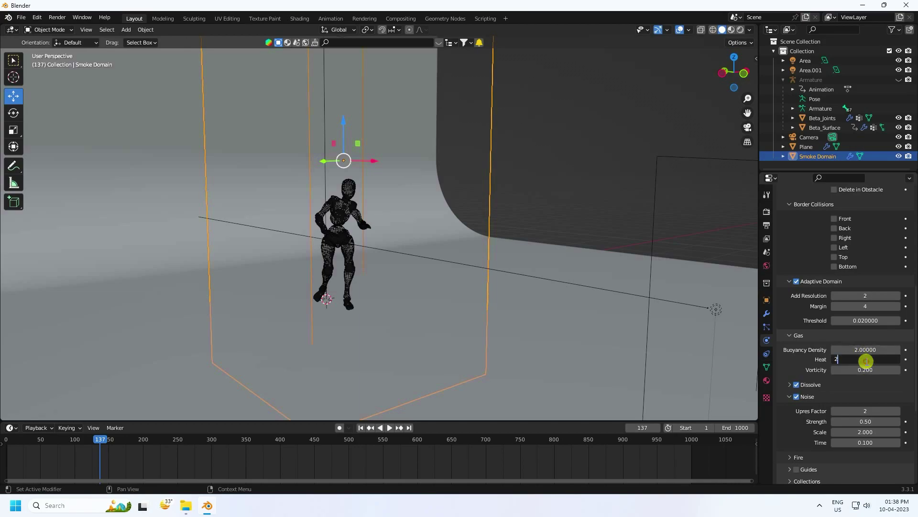
type("2")
key("Tab")
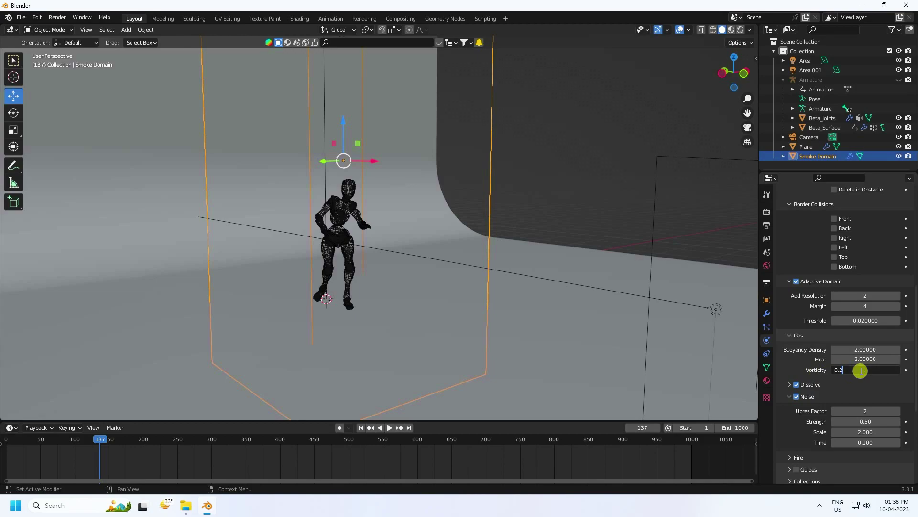
- Set the Smoke Domain's gas Vorticity to 0.25 and its noise Upres Factor to 1
type("0.25")
key("Return")
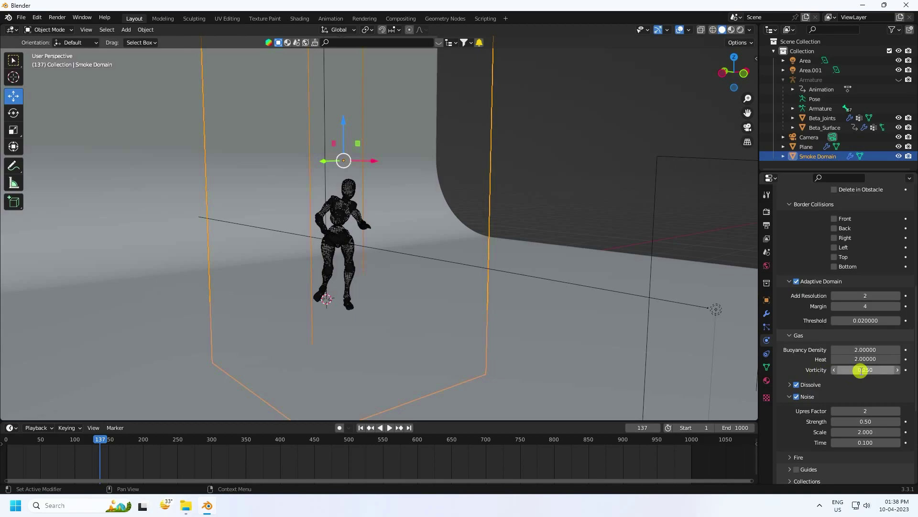
left_click(851, 410)
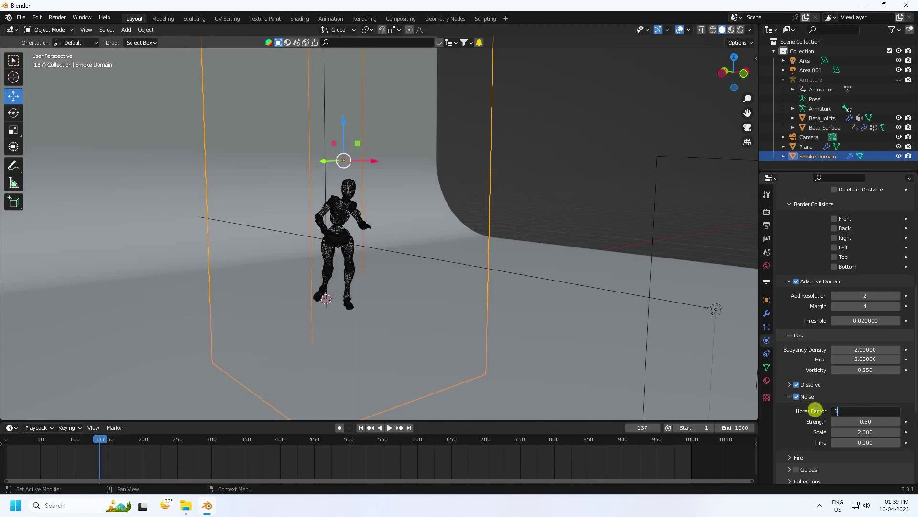
key("Return")
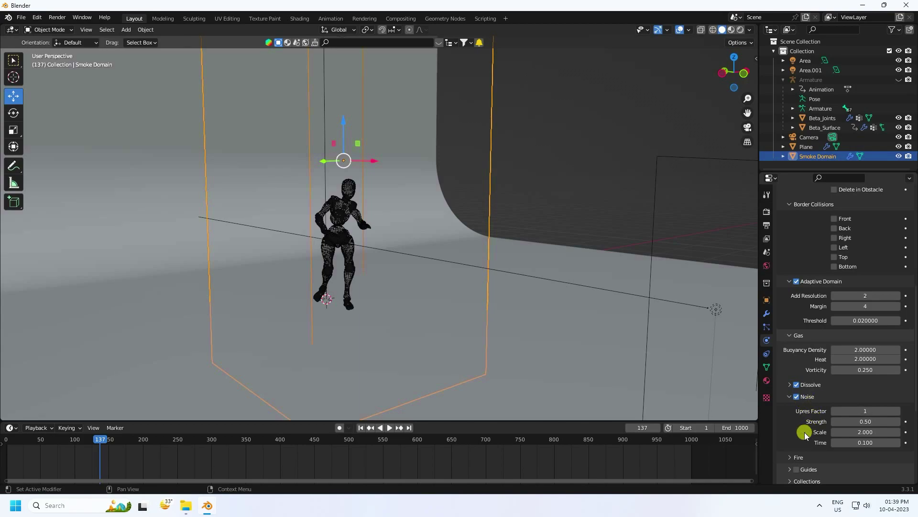
- Set the Smoke Domain's Adaptive Domain Threshold to 0.001
scroll(804, 433, "up", 10)
scroll(805, 433, "up", 2)
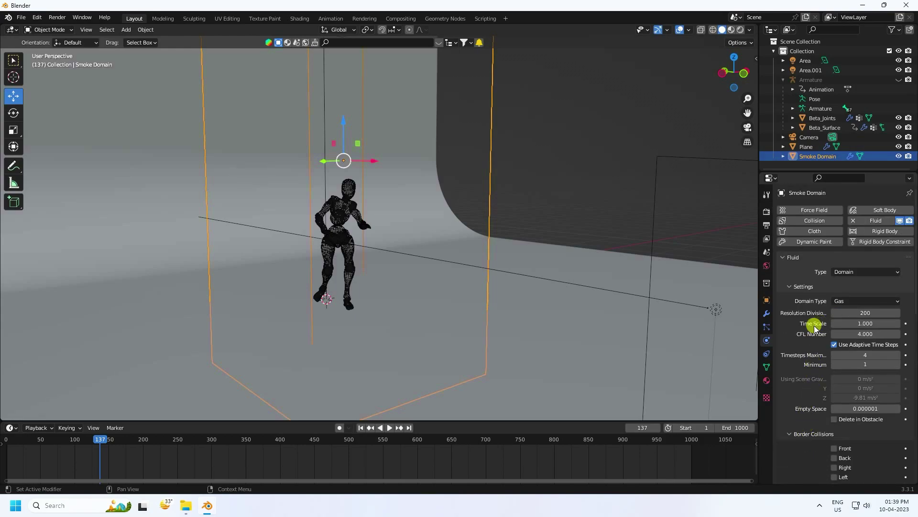
scroll(814, 325, "down", 9)
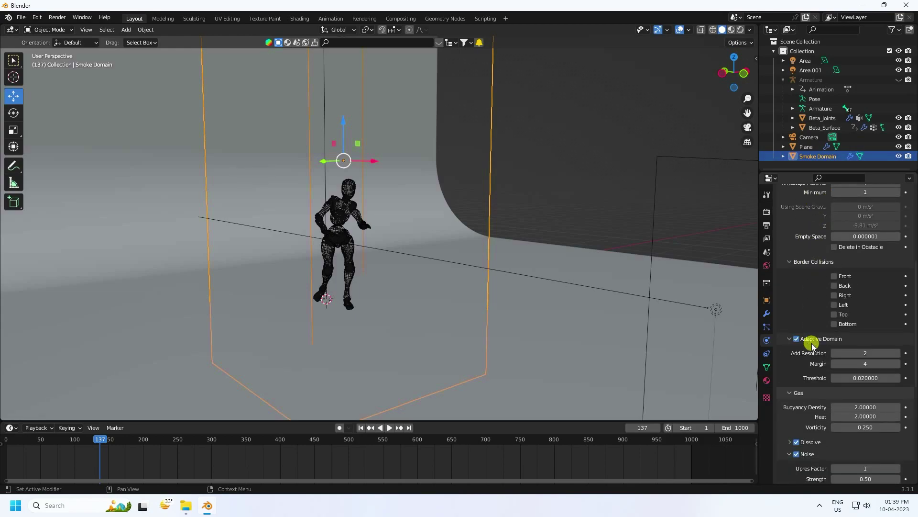
left_click(862, 378)
left_click(863, 378)
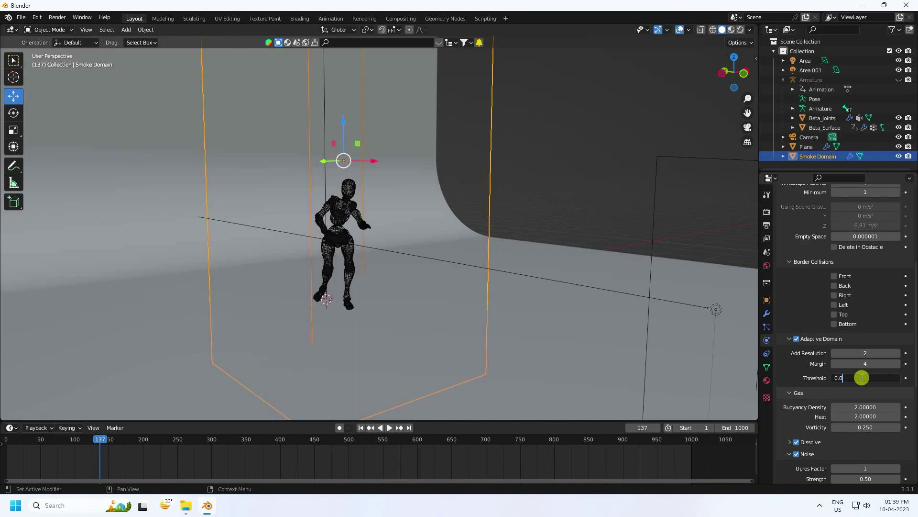
key("Return")
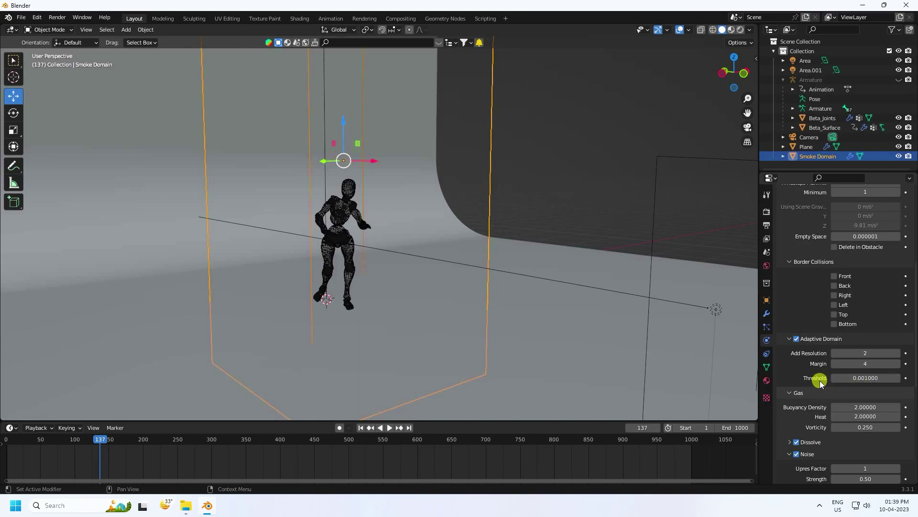
- Check the Smoke Domain's Dissolve settings and bake all of the simulation data
scroll(801, 366, "down", 5)
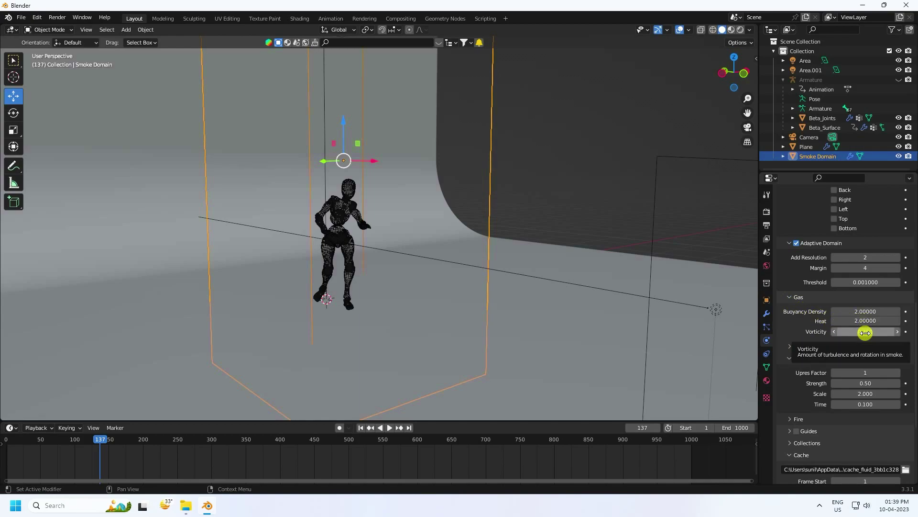
left_click(790, 346)
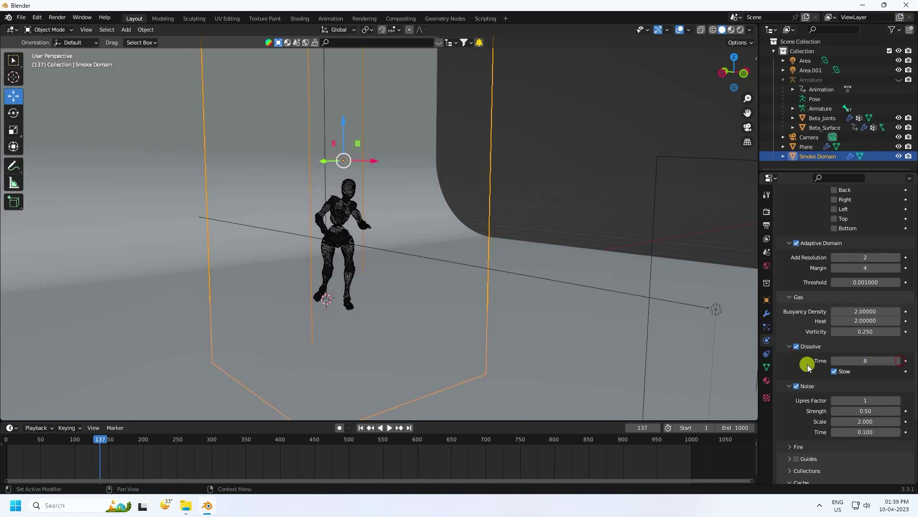
left_click(790, 346)
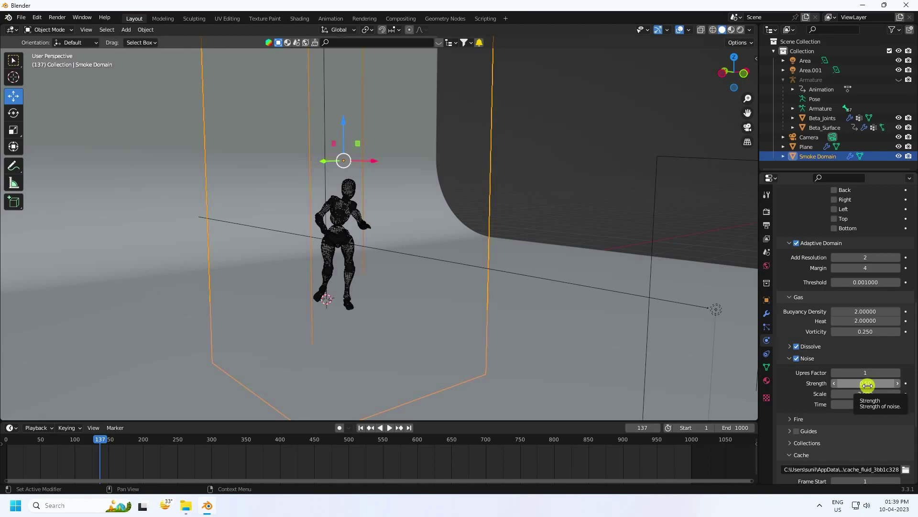
scroll(794, 421, "down", 5)
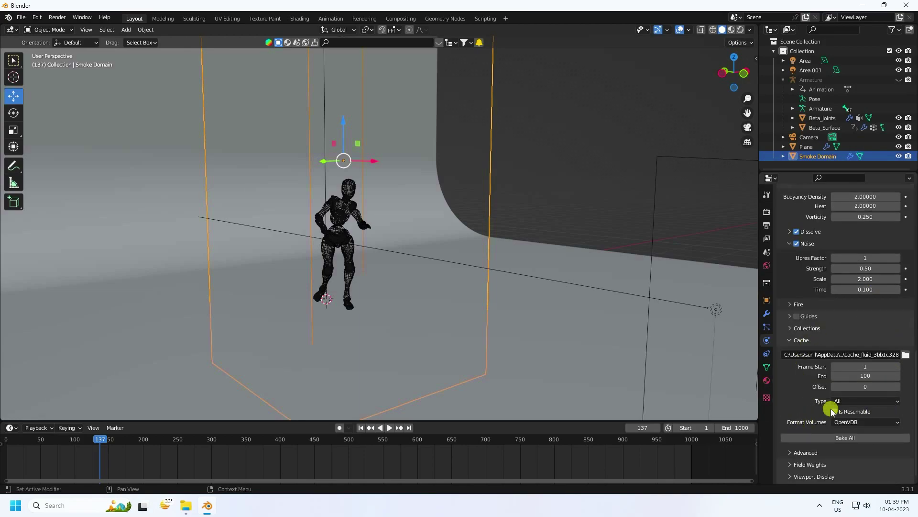
left_click(844, 438)
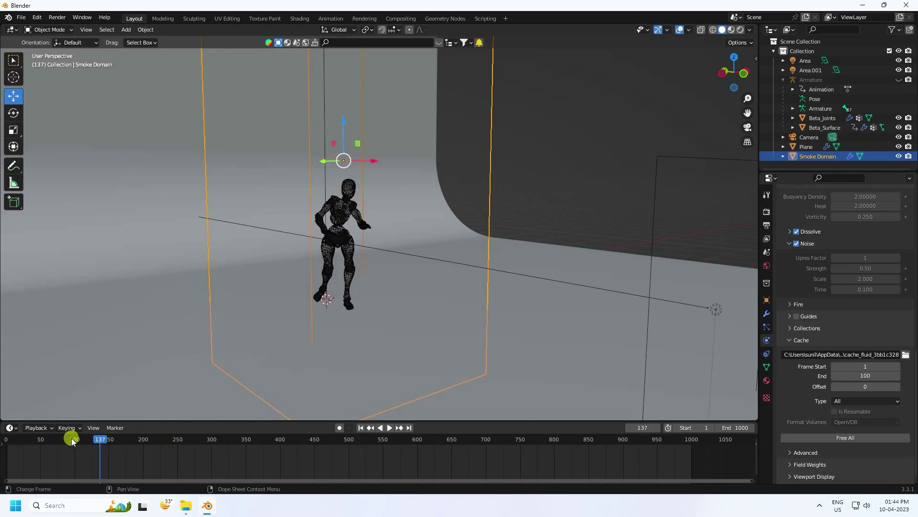
- Go to frame 91, switch to the camera view and render a test image of the smoke
left_click_drag(69, 442, 81, 437)
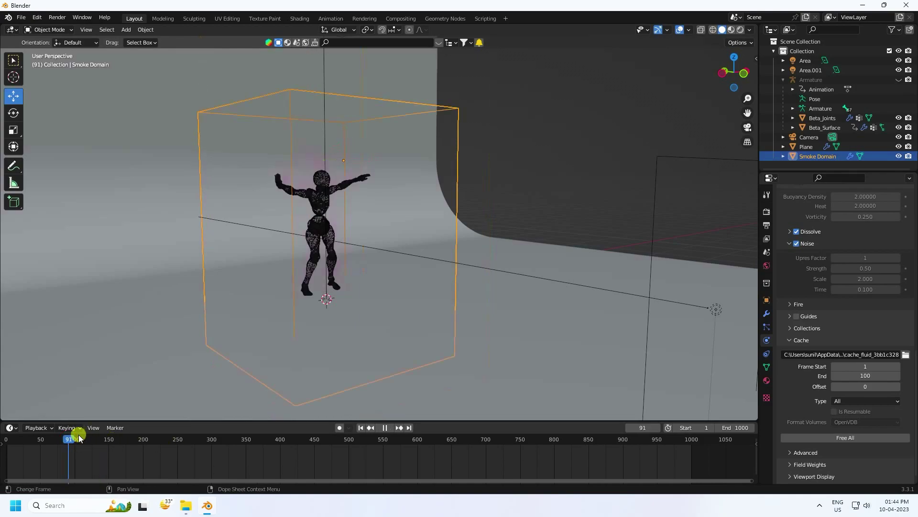
middle_click_drag(285, 282, 286, 225)
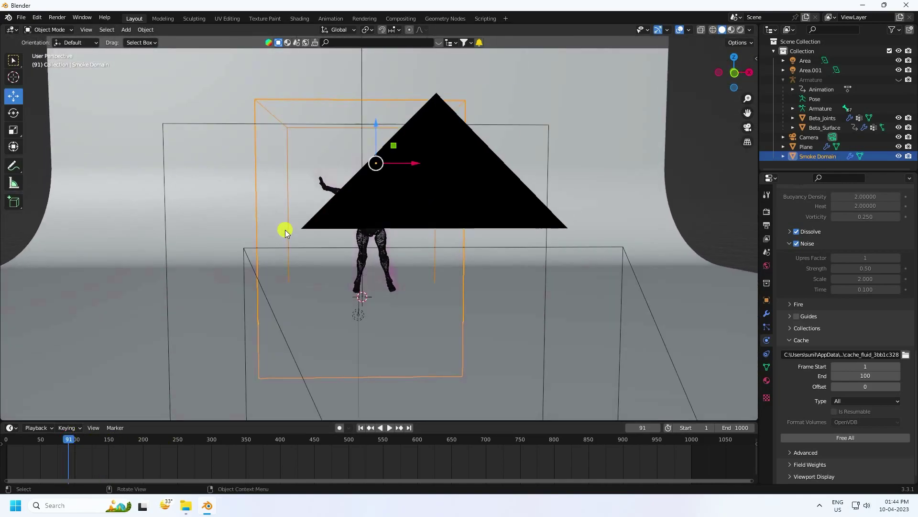
left_click(58, 17)
key("KP_0")
left_click(58, 17)
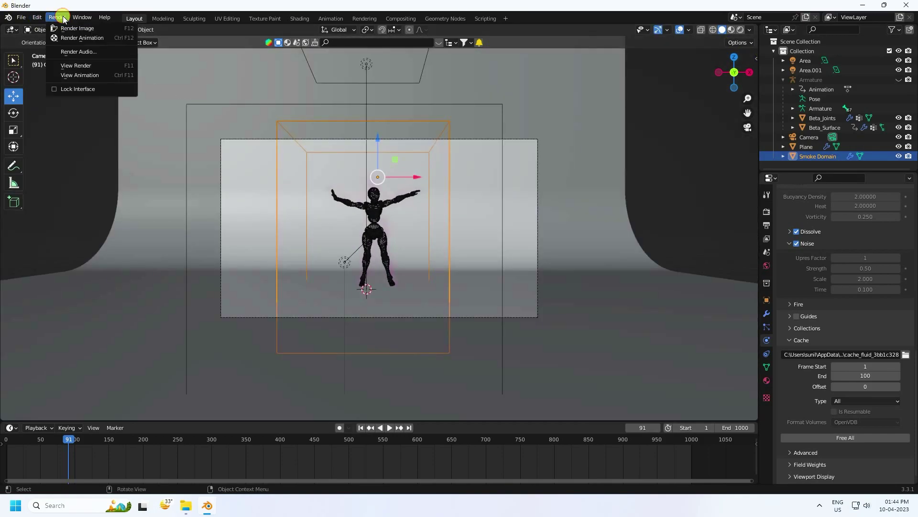
left_click(68, 26)
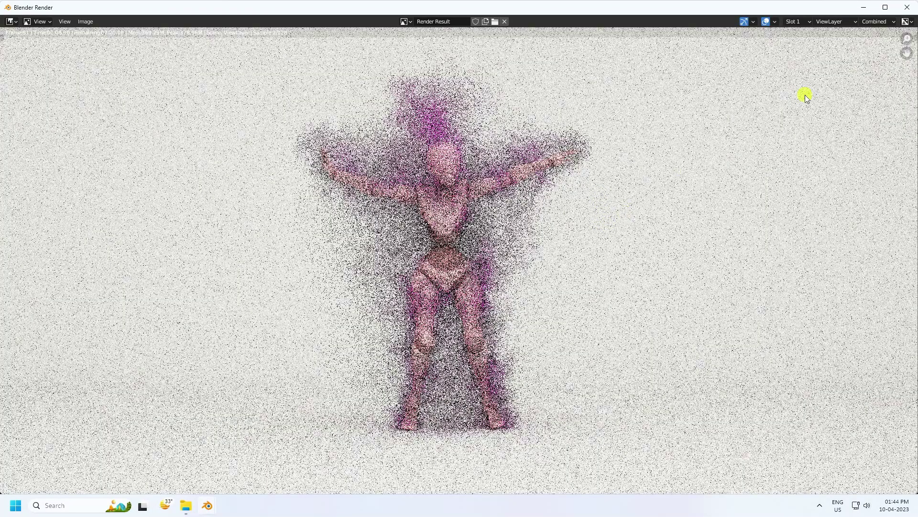
left_click(907, 8)
- Set the backdrop Plane material's Base Color to black
left_click(592, 227)
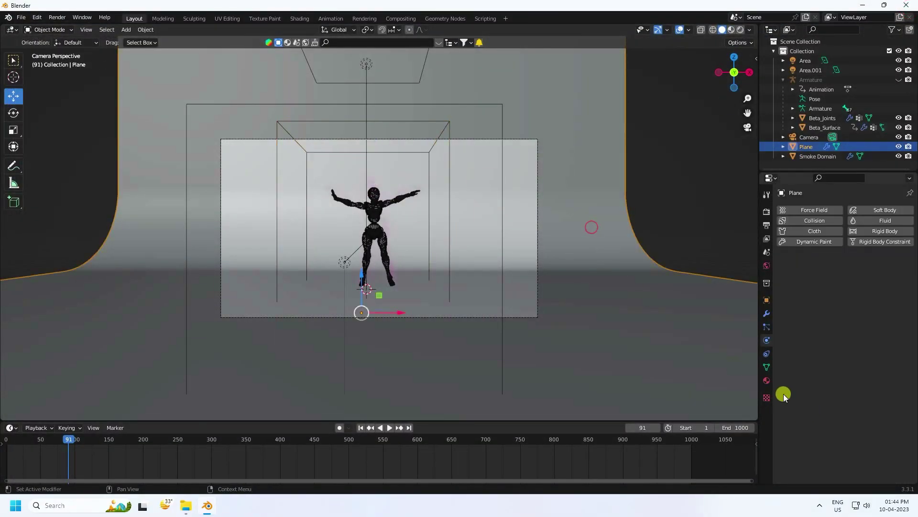
left_click(767, 380)
left_click(830, 250)
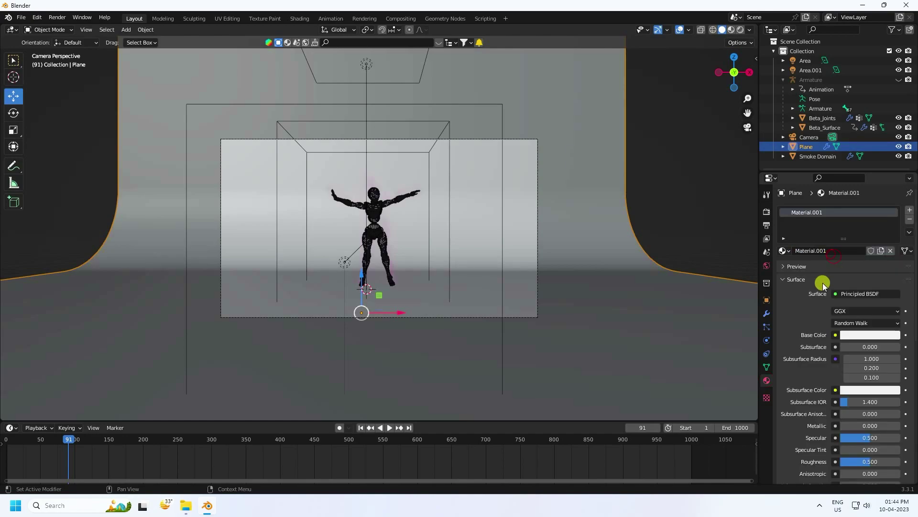
left_click(852, 335)
left_click_drag(889, 249, 893, 291)
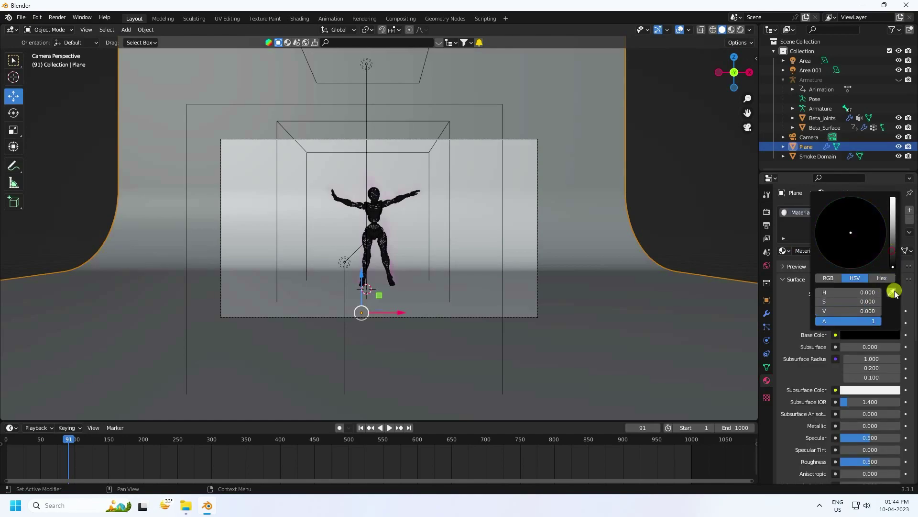
- Set the backdrop material's Metallic to 0.7 and Roughness to 0.3
scroll(822, 390, "down", 2)
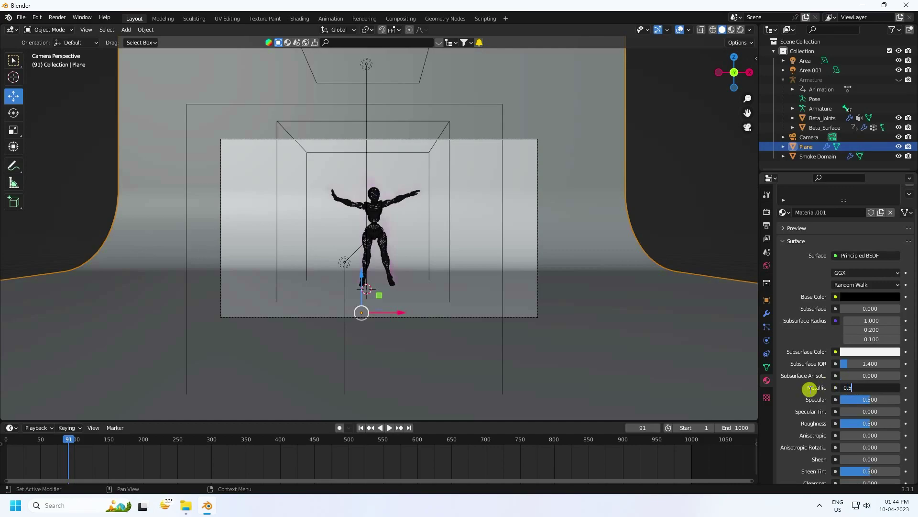
type(".7")
key("Return")
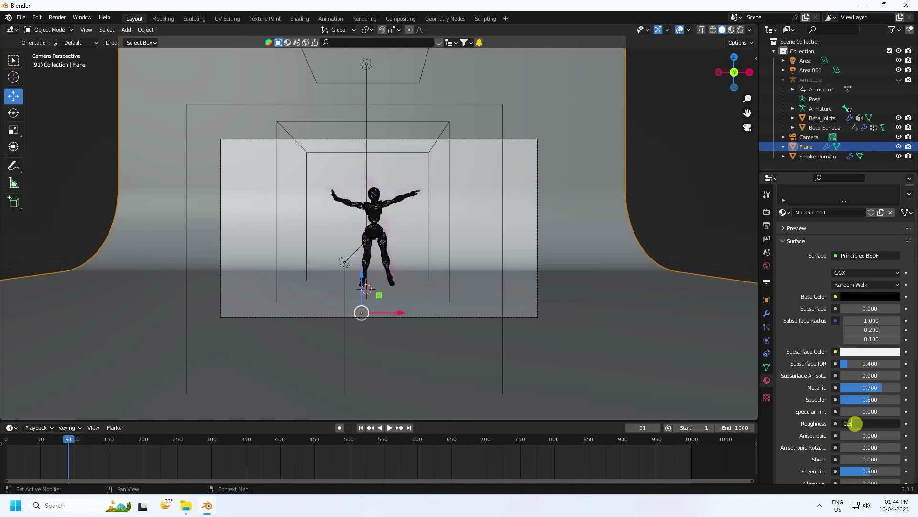
left_click(856, 423)
type(".3")
key("Return")
- Adjust the power of the front area light (Area.001) and set the overhead Area light's power to 150 W
middle_click_drag(596, 288, 616, 234)
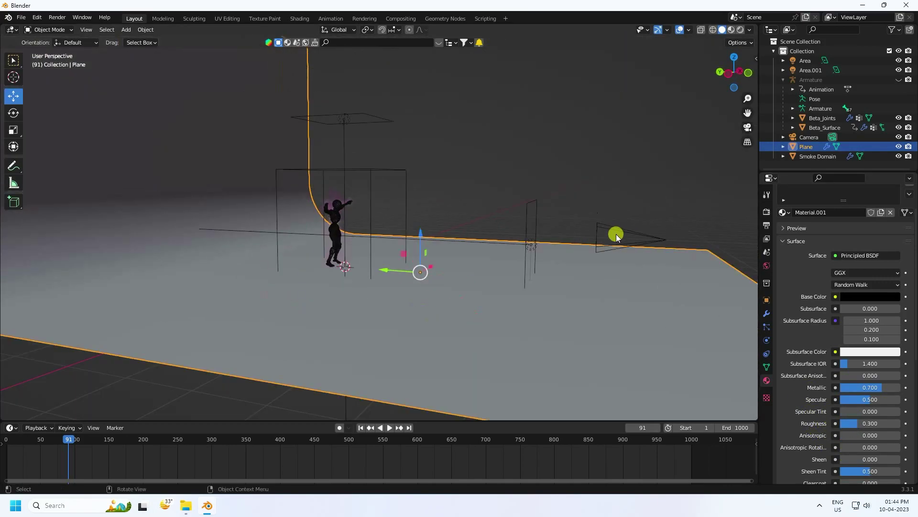
left_click(529, 203)
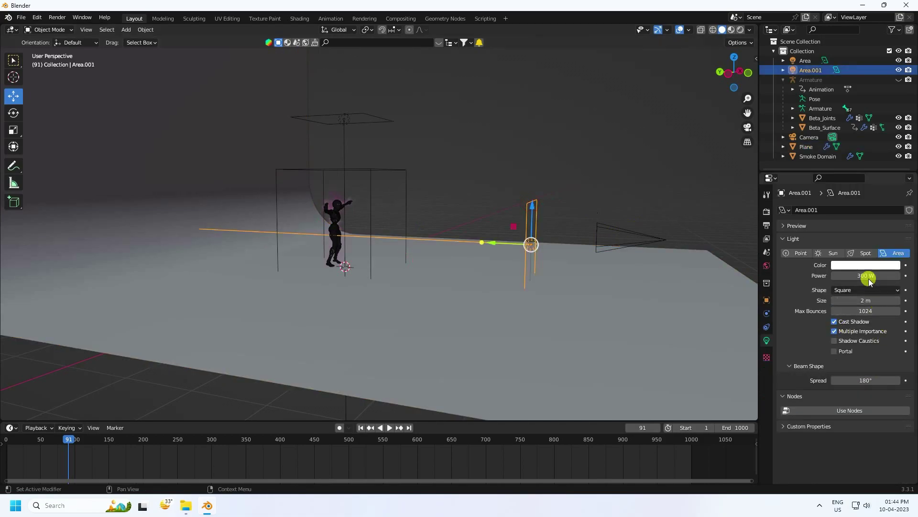
key("Return")
left_click(342, 117)
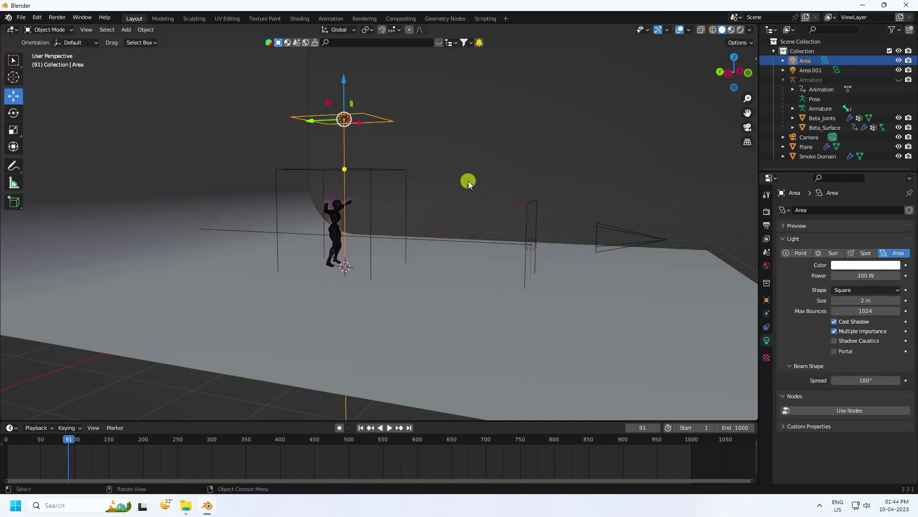
left_click(854, 278)
type("150")
key("Return")
- Render a test image from the camera to check the dark backdrop and new lighting
key("KP_0")
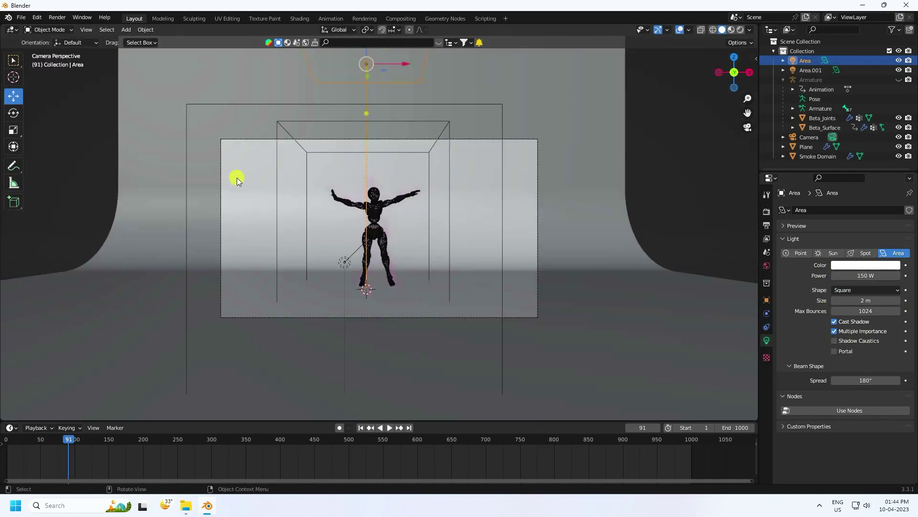
left_click(57, 17)
left_click(68, 27)
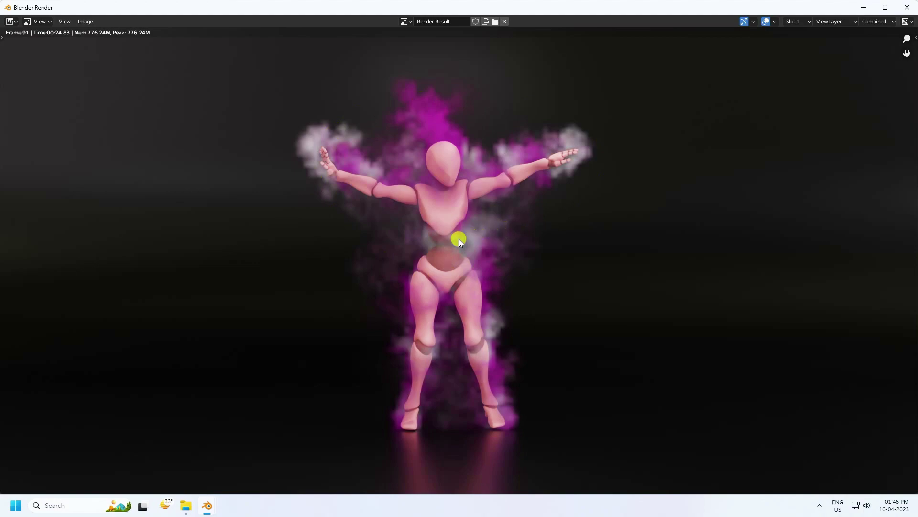
left_click(907, 8)
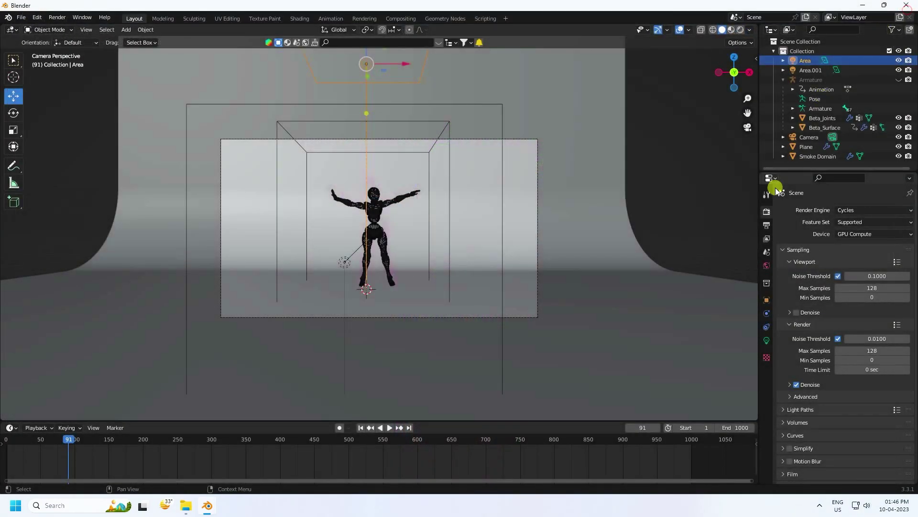
- Set the output frame rate to 30 fps
left_click(768, 225)
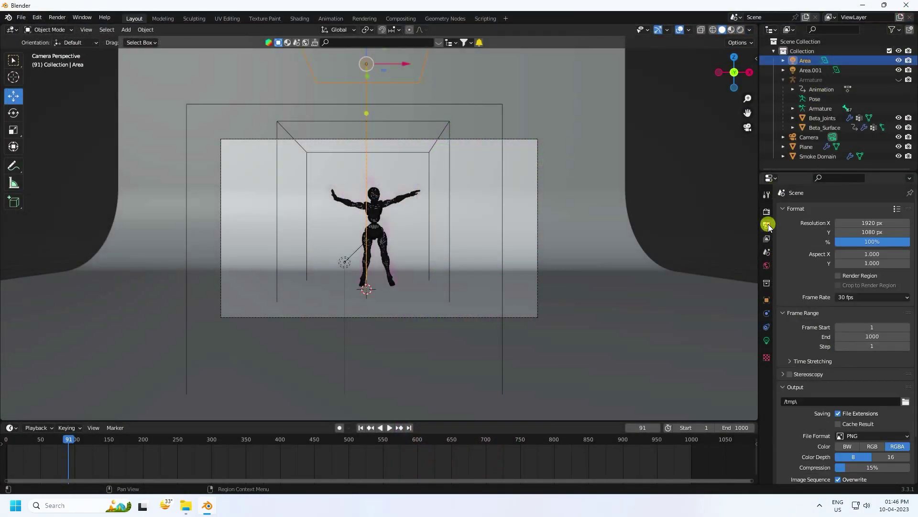
left_click(836, 298)
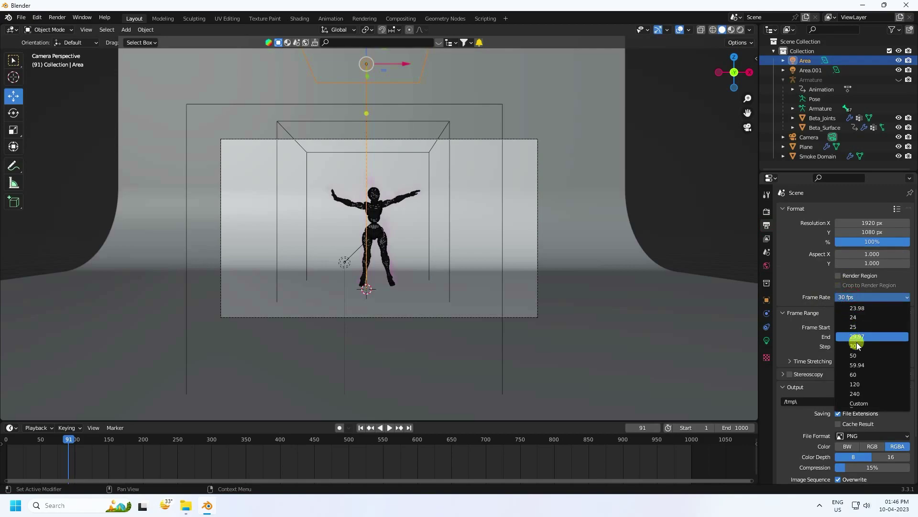
left_click(856, 341)
- Create a folder named New Folder on the Desktop and set the render output path to the file name A inside it
left_click(906, 401)
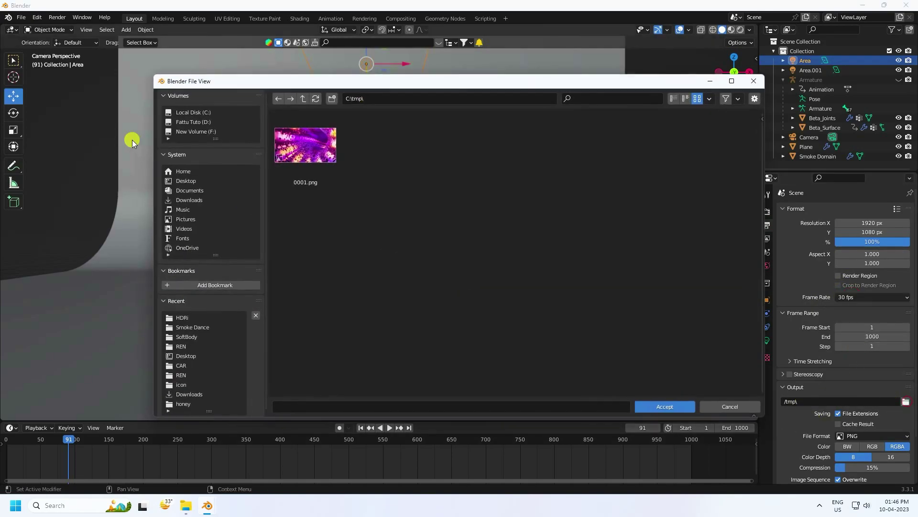
left_click(187, 181)
right_click(365, 353)
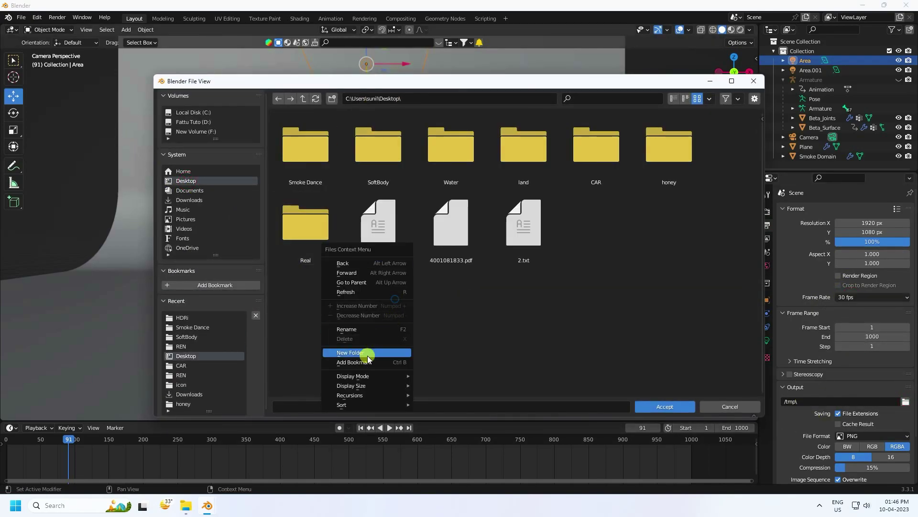
left_click(358, 328)
right_click(359, 330)
left_click(337, 351)
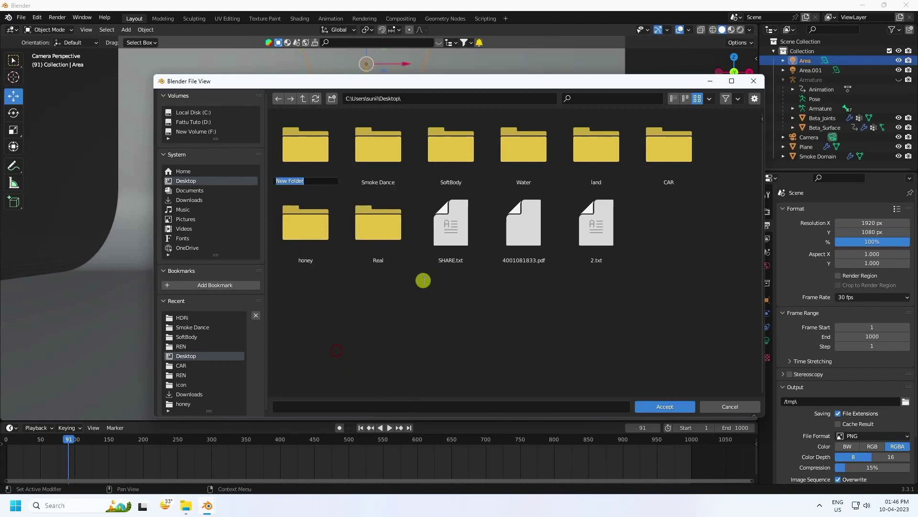
double_click(313, 149)
left_click(354, 406)
type("A")
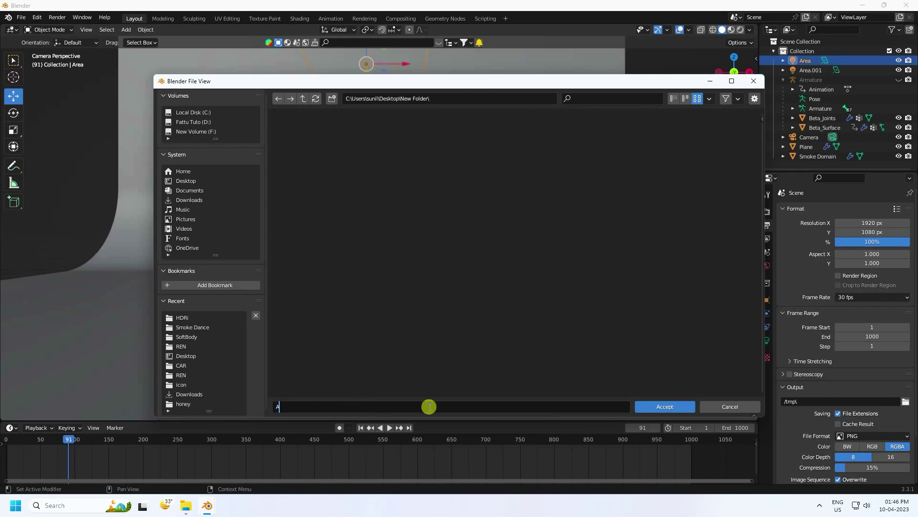
left_click(668, 407)
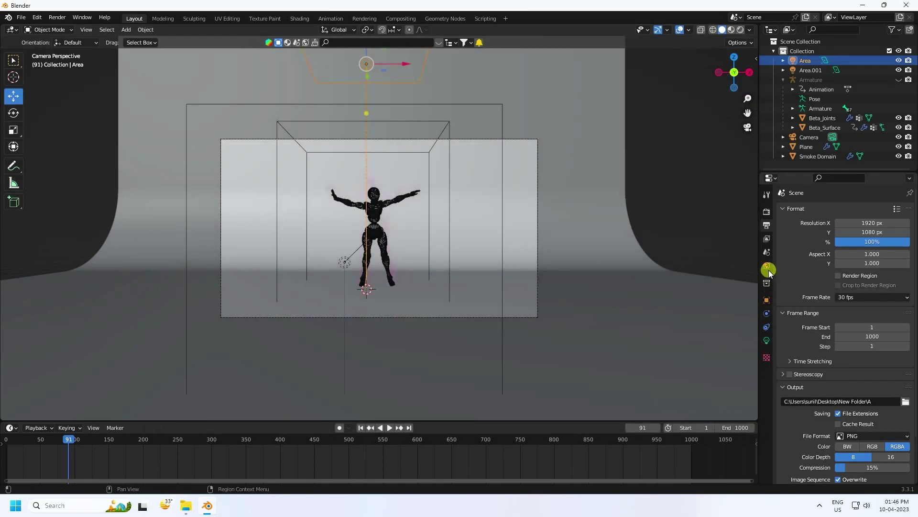
- Free the Smoke Domain's existing bake and rebake all the simulation data with a cache End frame of 1000
left_click(814, 156)
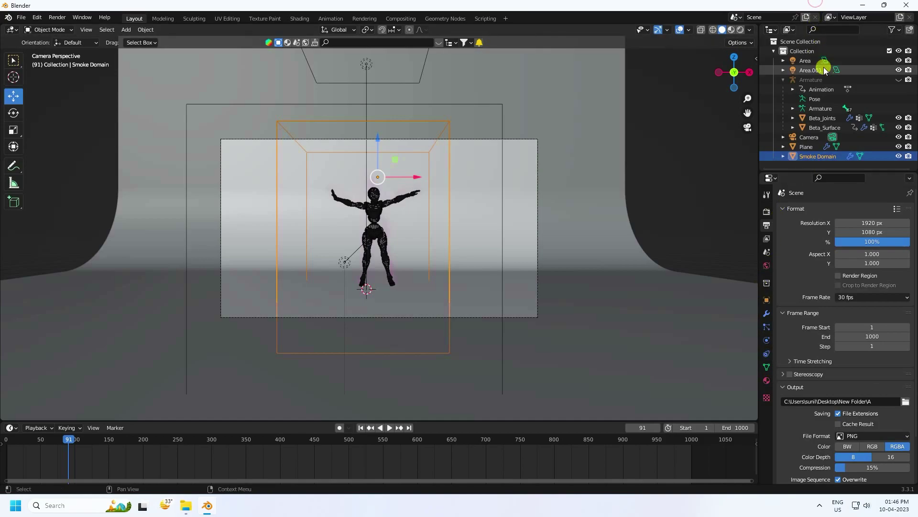
left_click(766, 340)
scroll(822, 362, "down", 12)
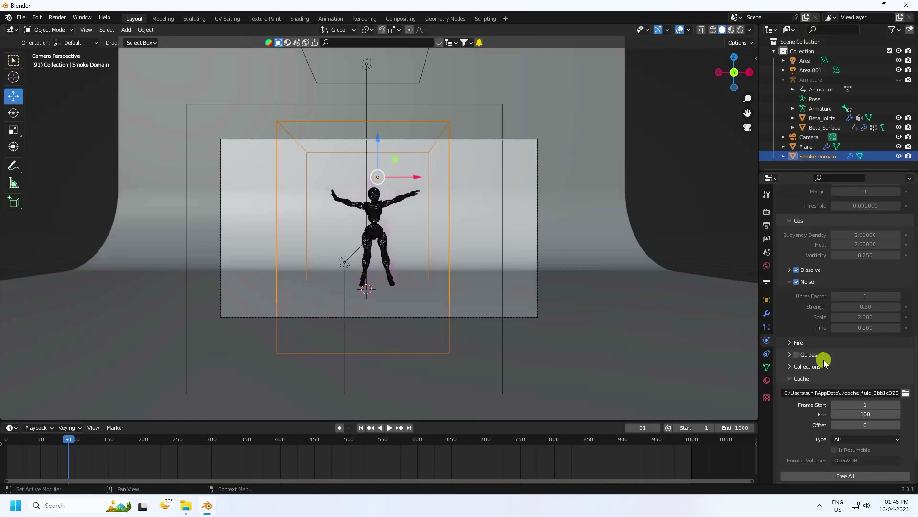
left_click(845, 427)
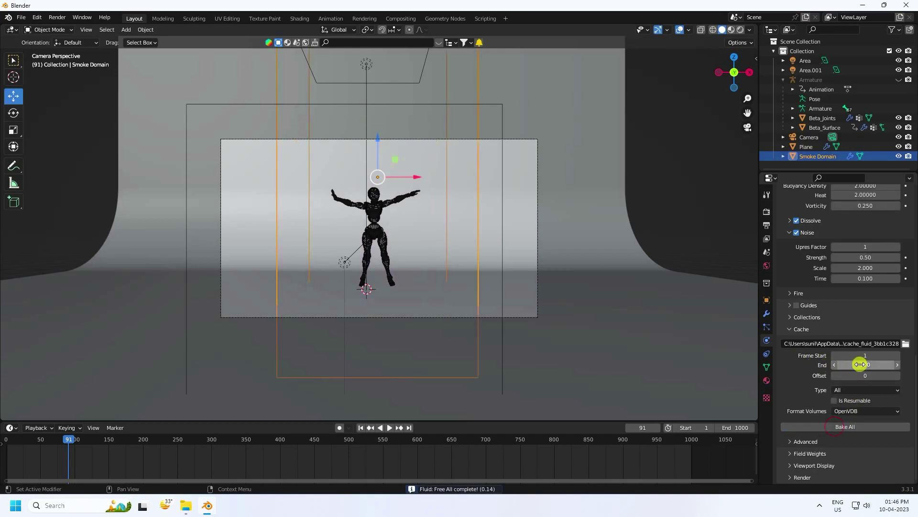
key("Return")
left_click(829, 427)
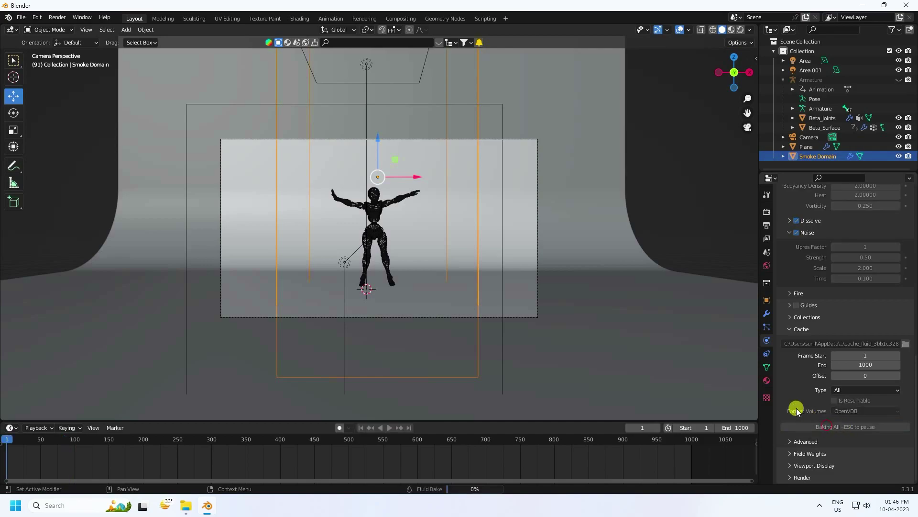